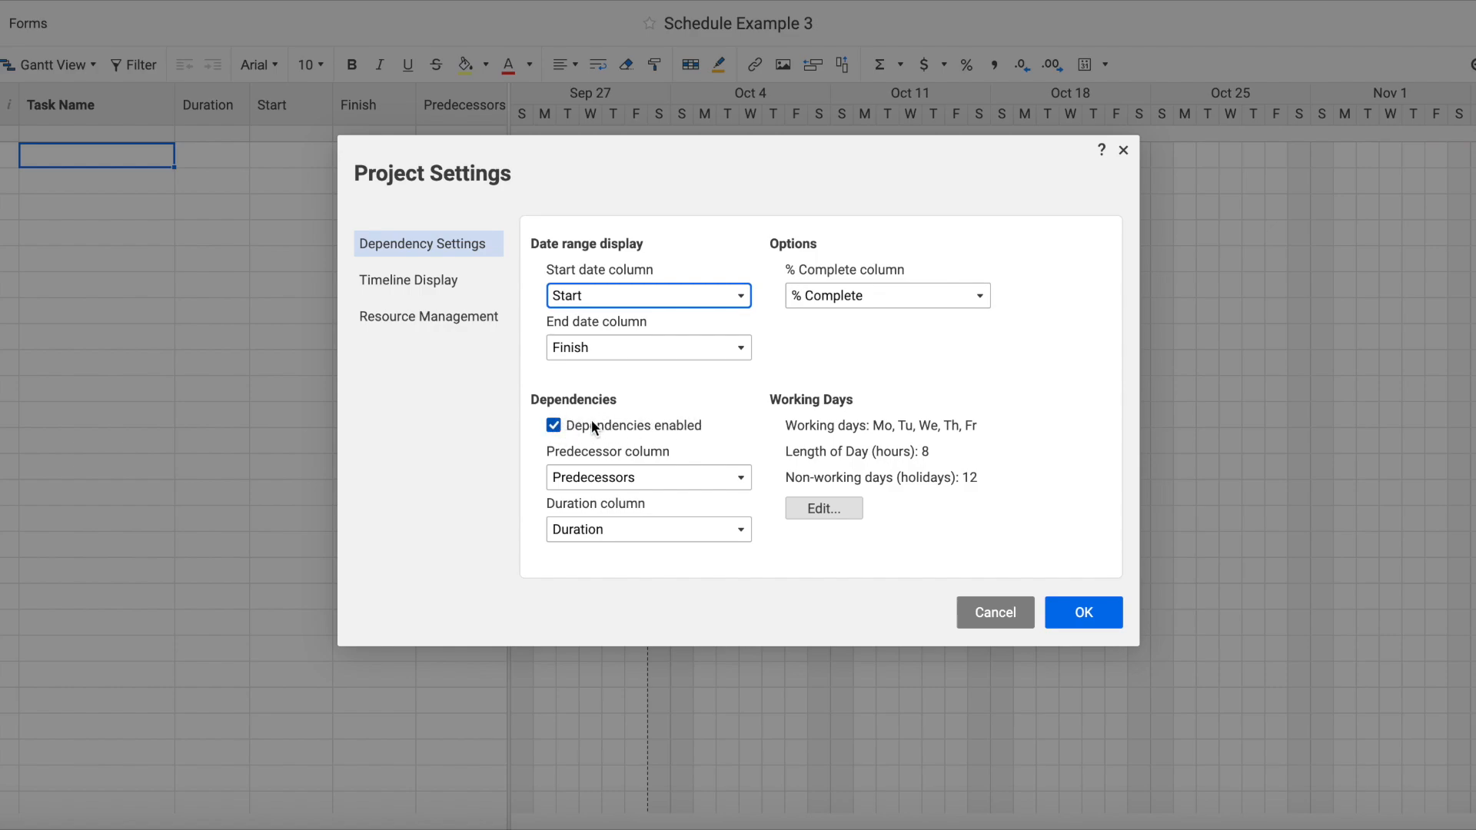
# - Review the working days, length of day, and non-working dates in the project settings, and accept the settings
pyautogui.click(825, 508)
pyautogui.moveTo(728, 454); pyautogui.dragTo(480, 446)
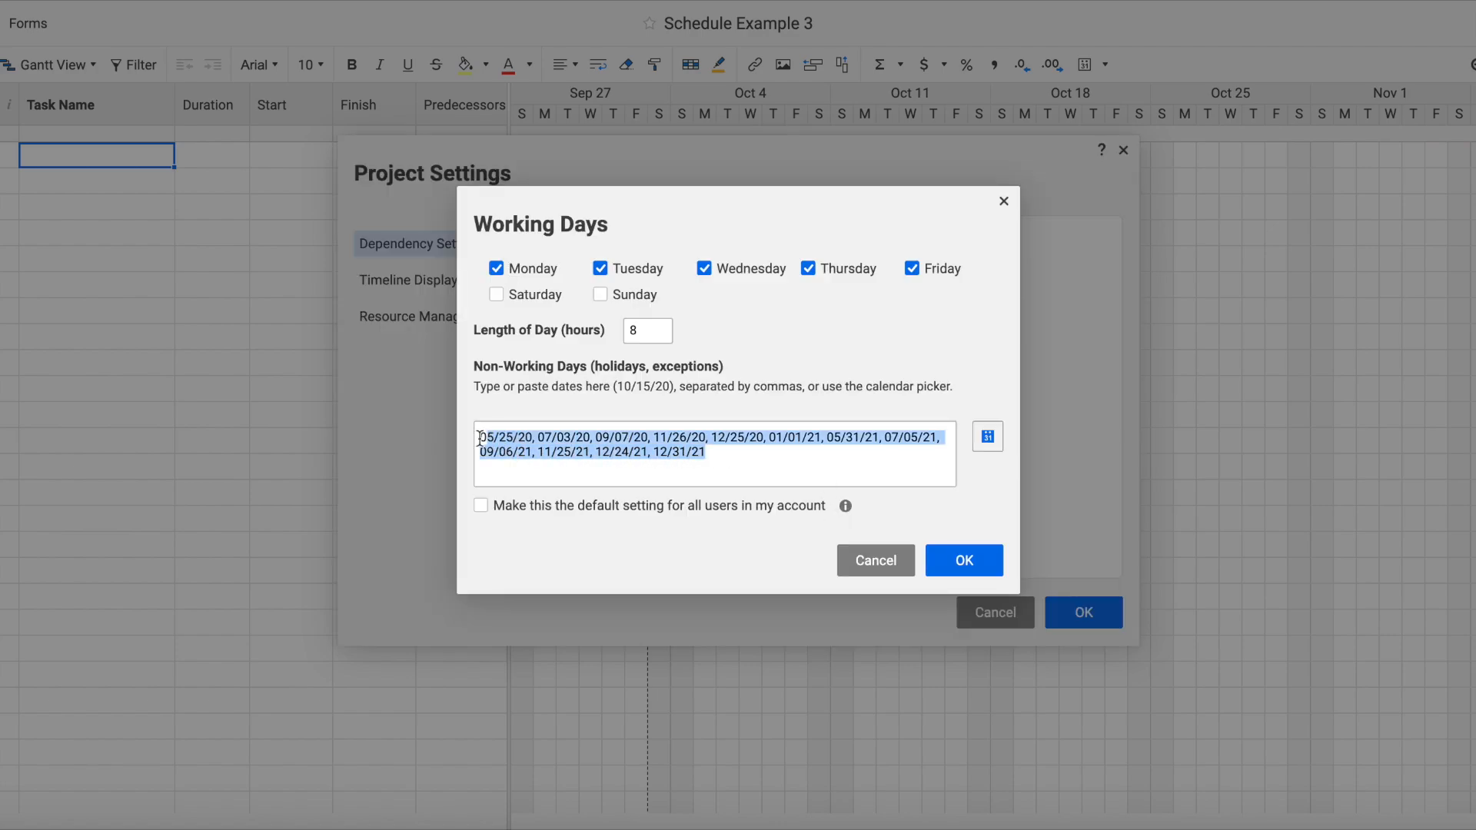
pyautogui.click(723, 455)
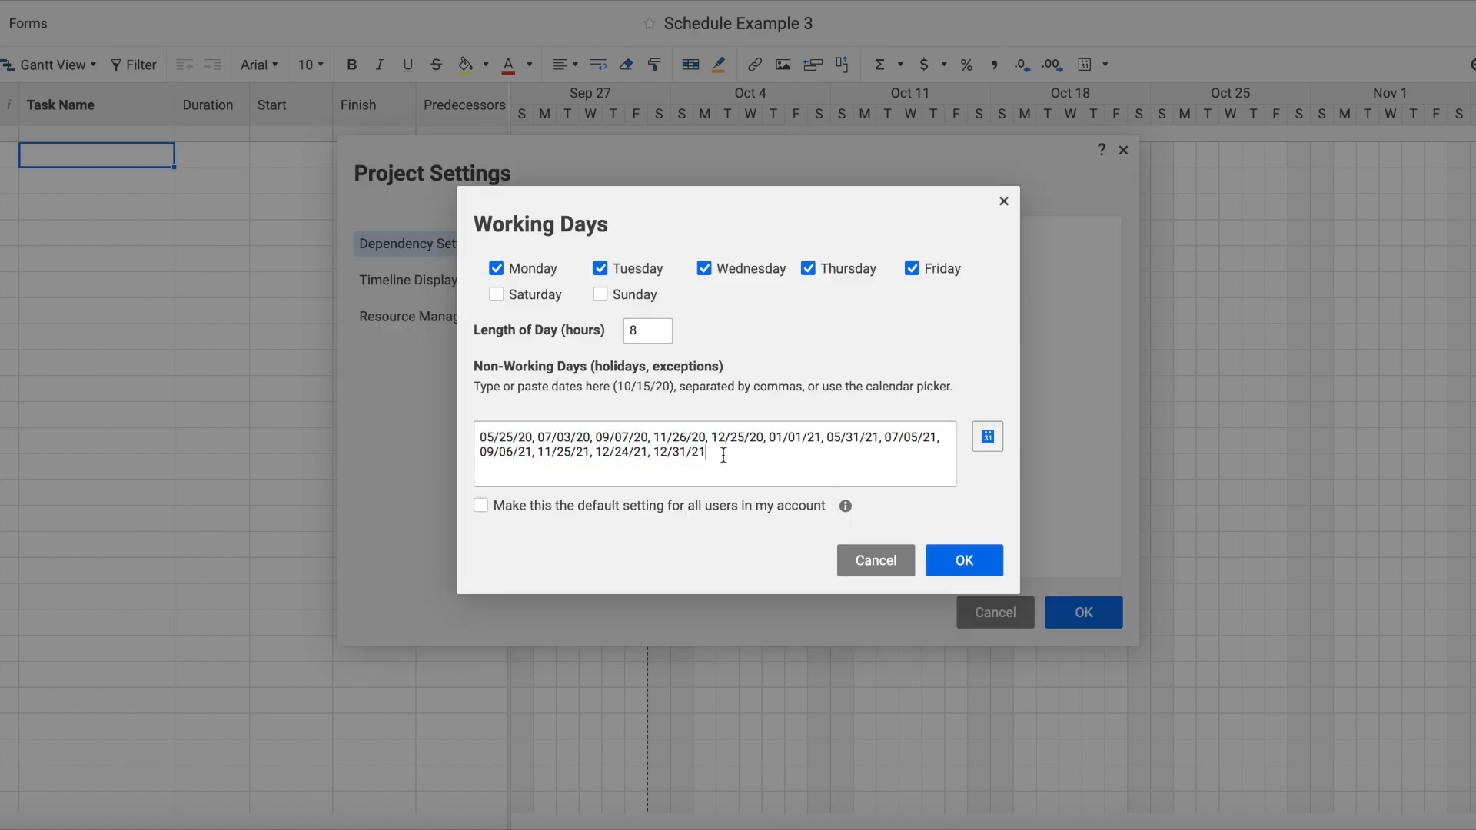
pyautogui.click(990, 436)
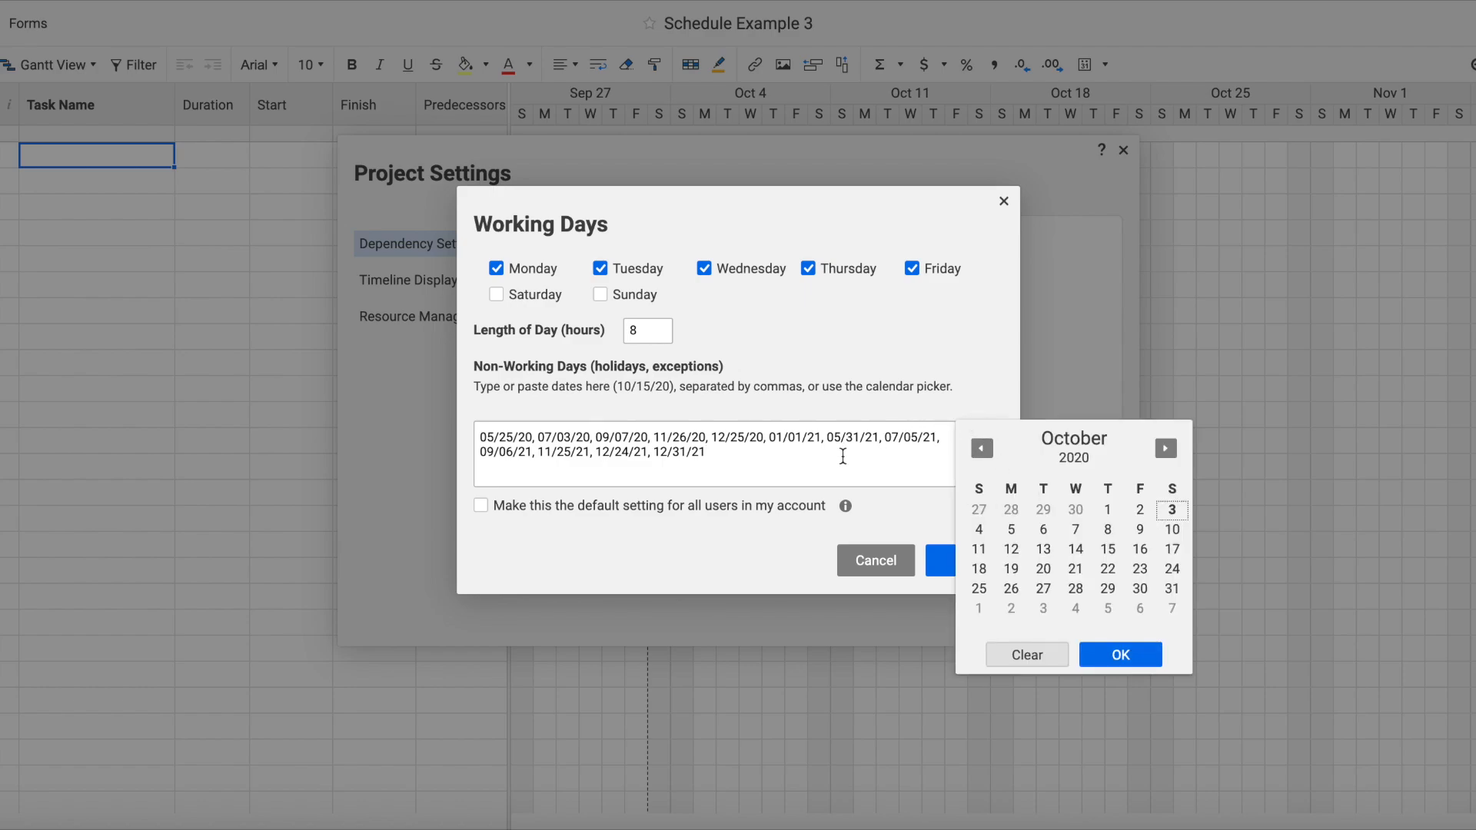
pyautogui.click(811, 459)
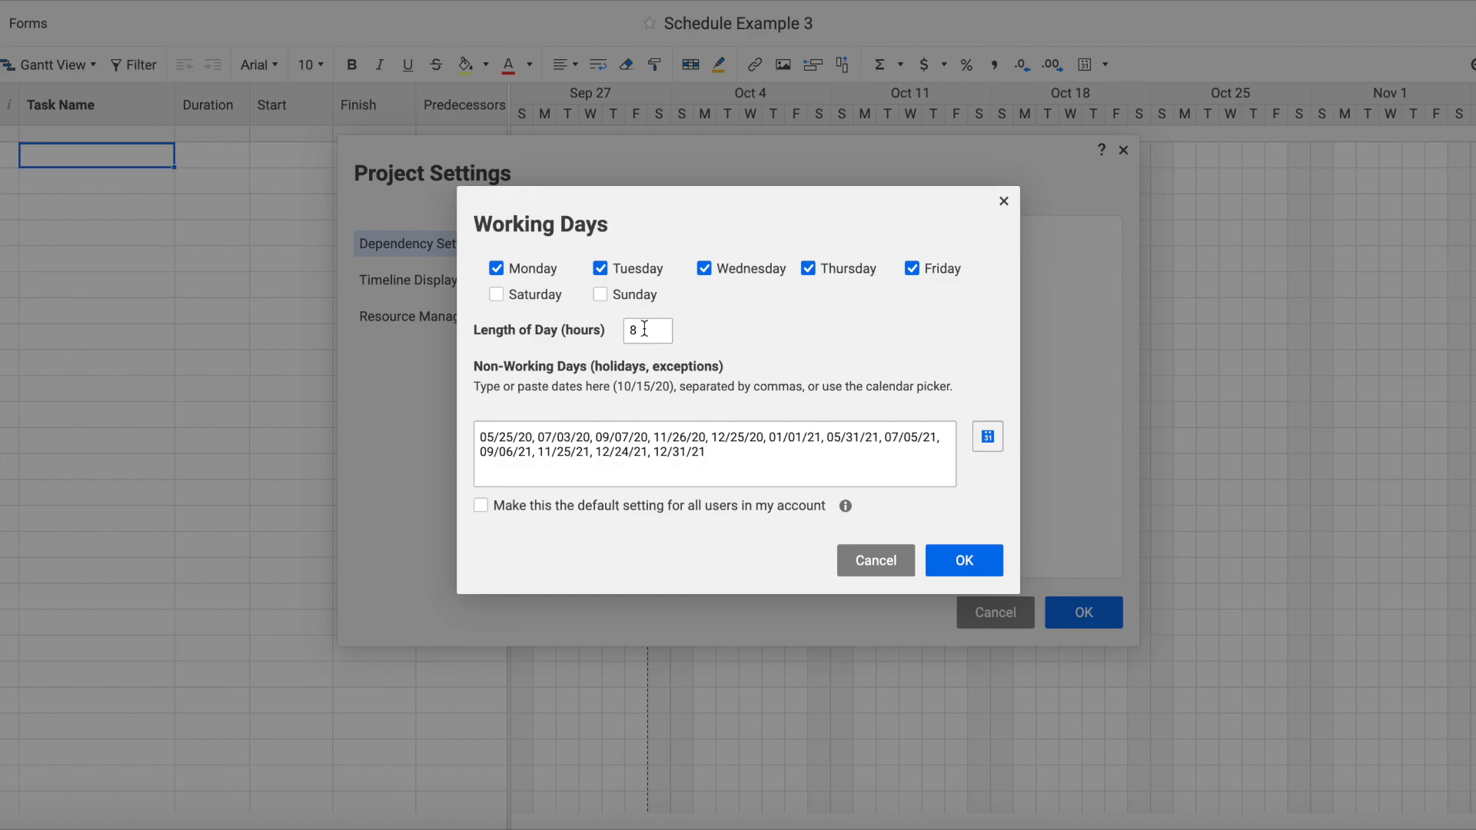
pyautogui.click(991, 562)
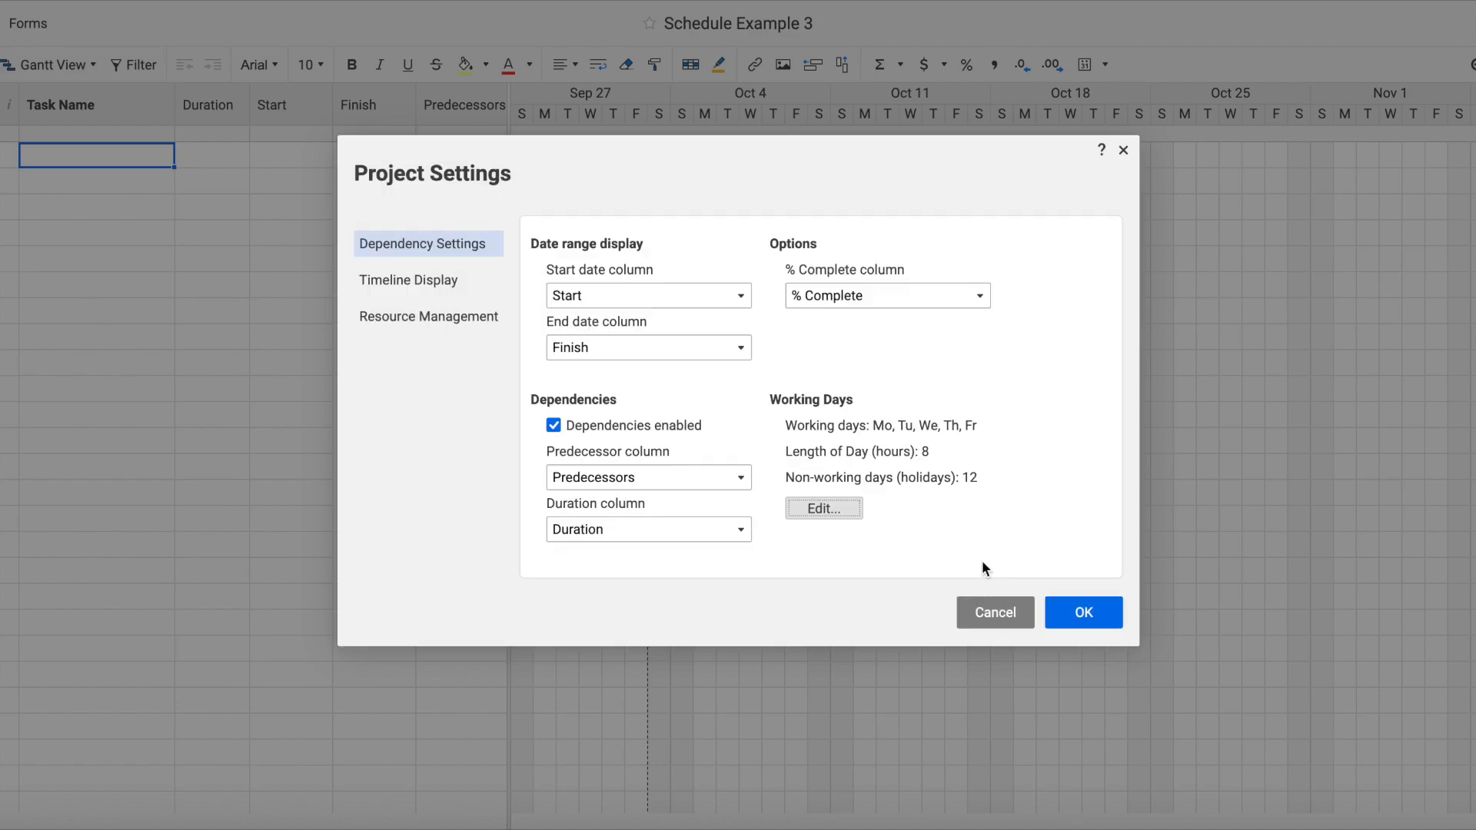
pyautogui.click(1082, 613)
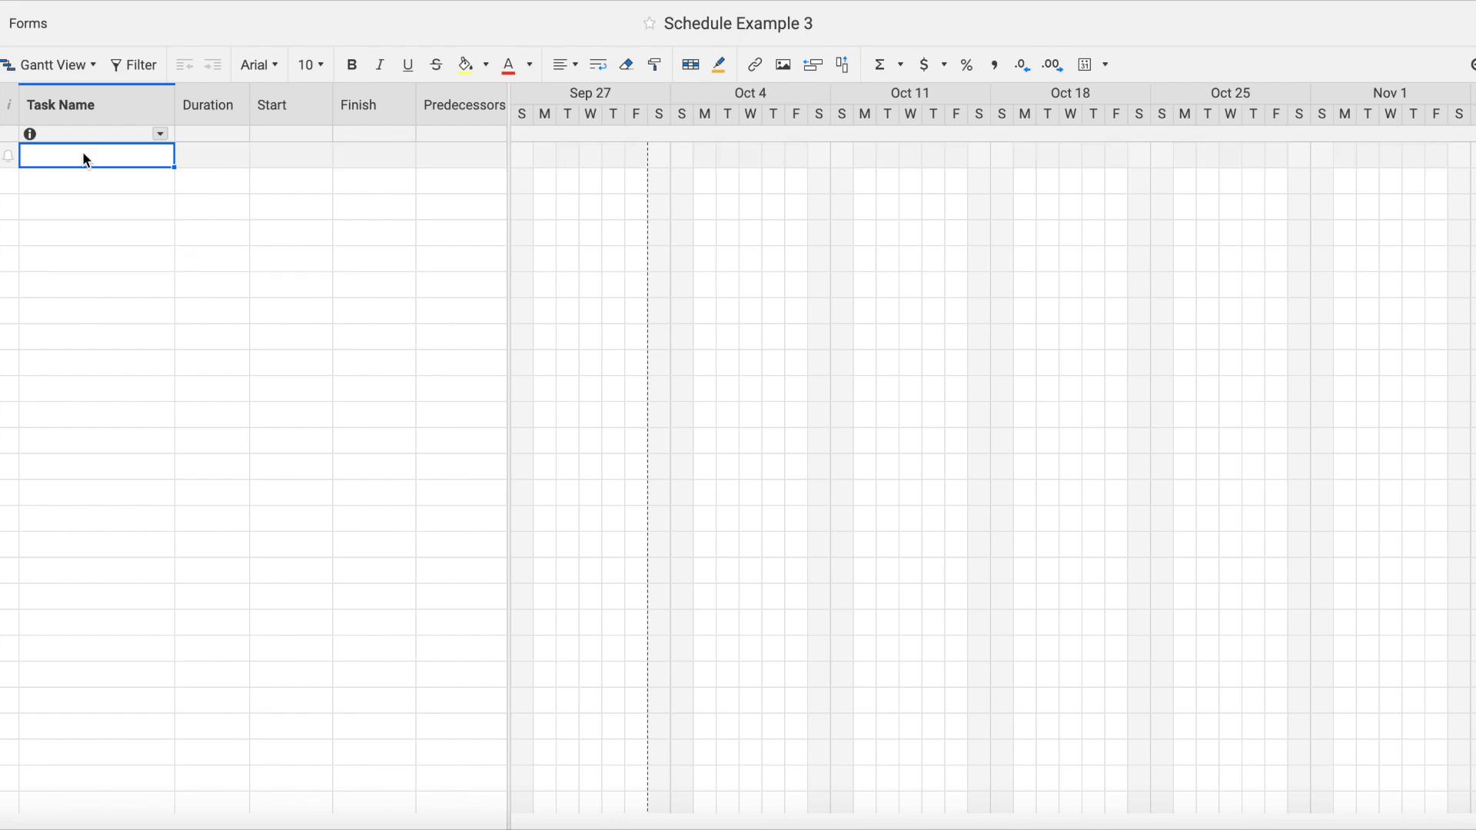
# - Enter four schedule section names in the Task Name column: Milestones, Permits, Procurement, and Construction
pyautogui.write('Milestones')
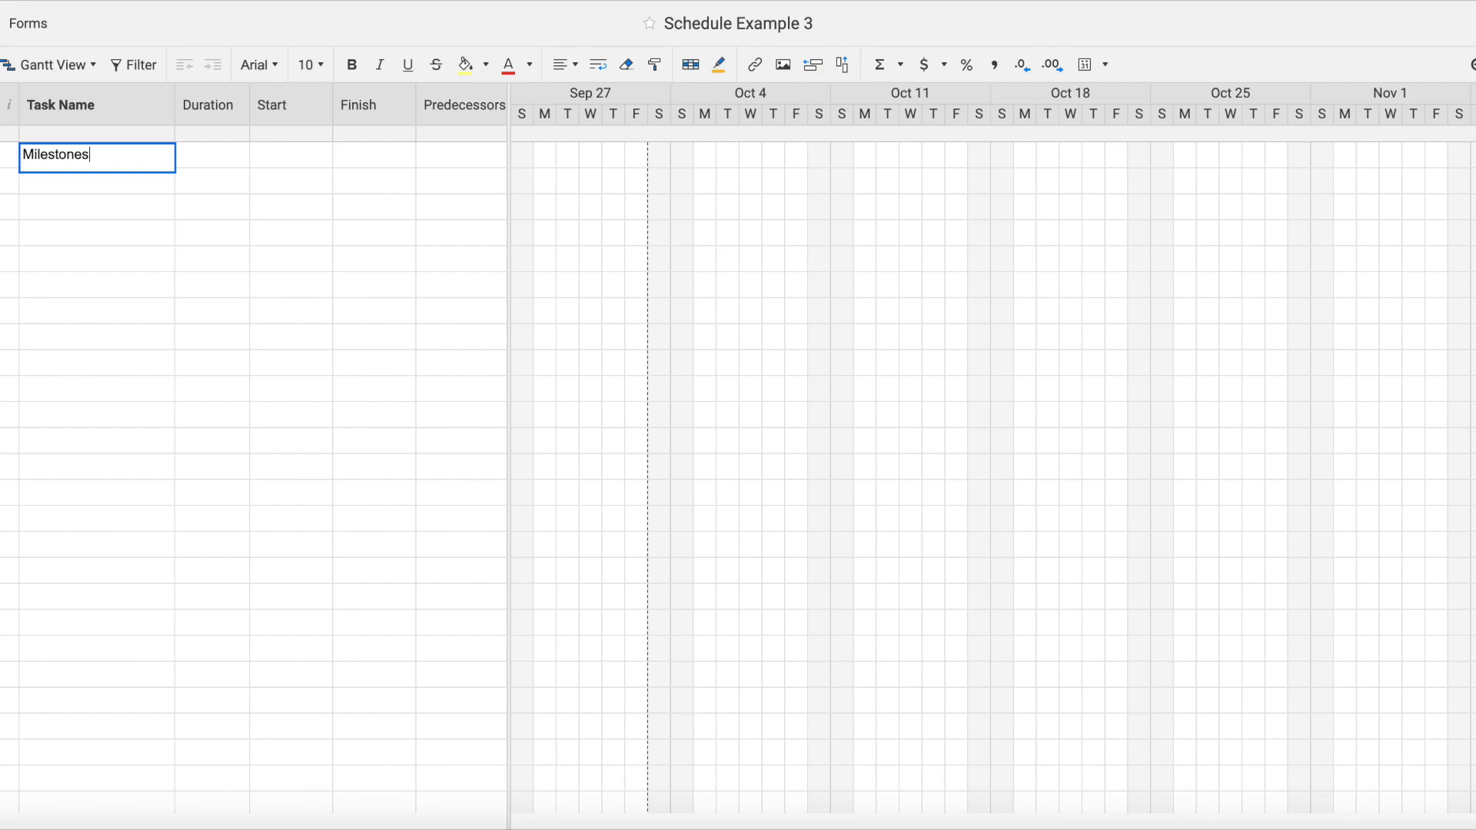
pyautogui.press('Return')
pyautogui.write('Permits')
pyautogui.press('Return')
pyautogui.write('Procurement')
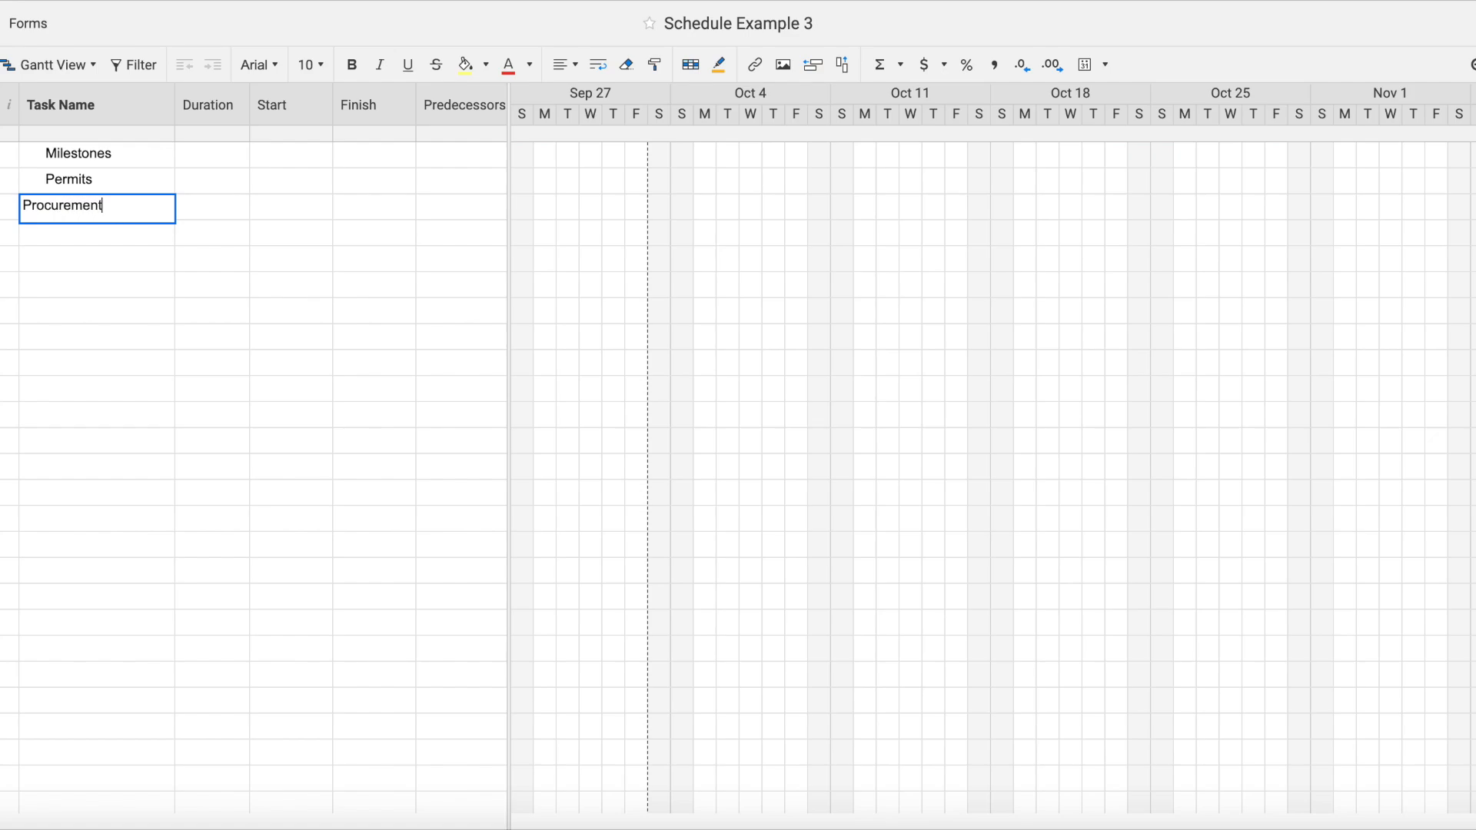
pyautogui.press('Return')
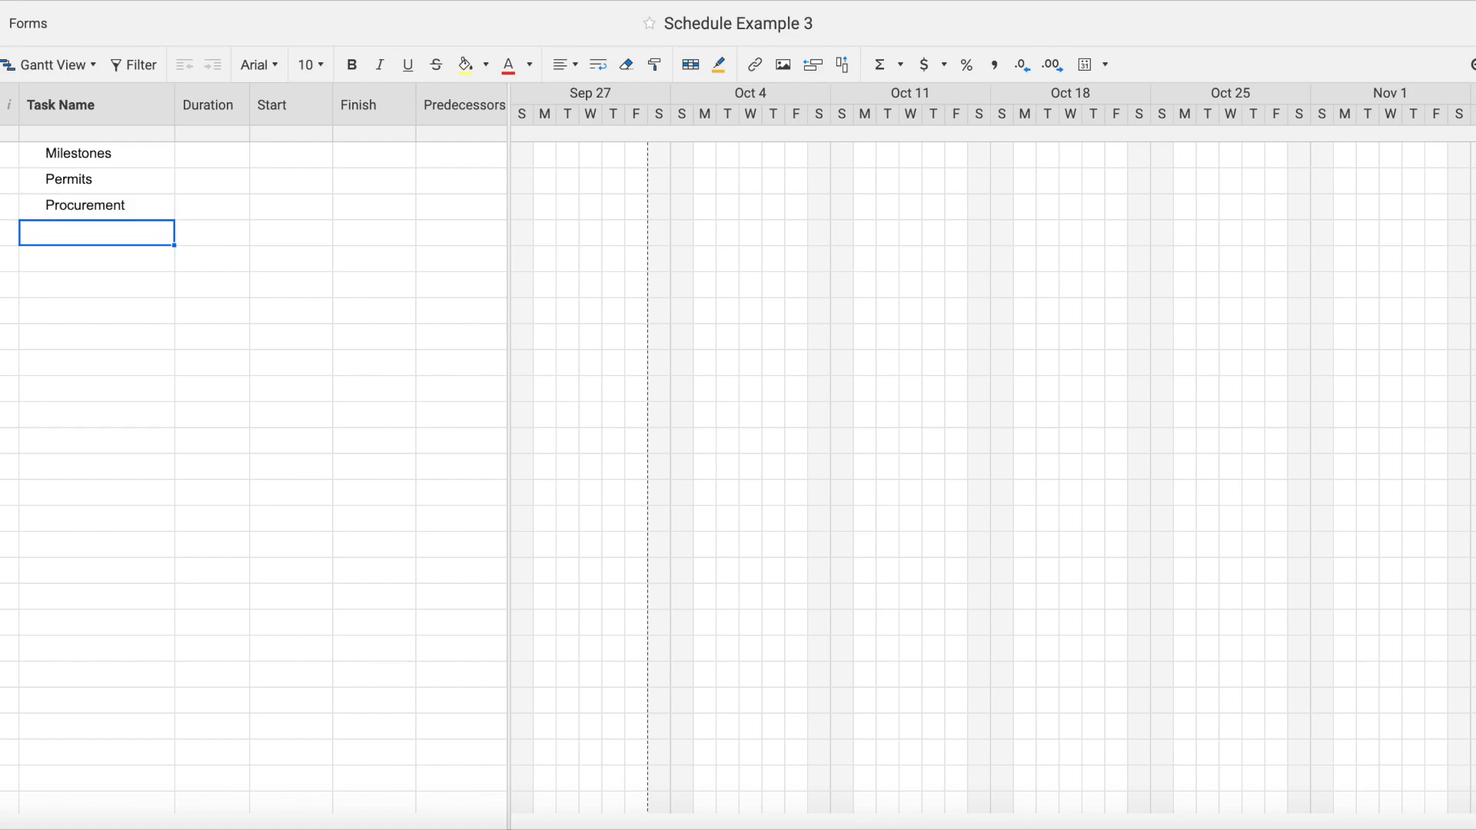
pyautogui.write('Construction')
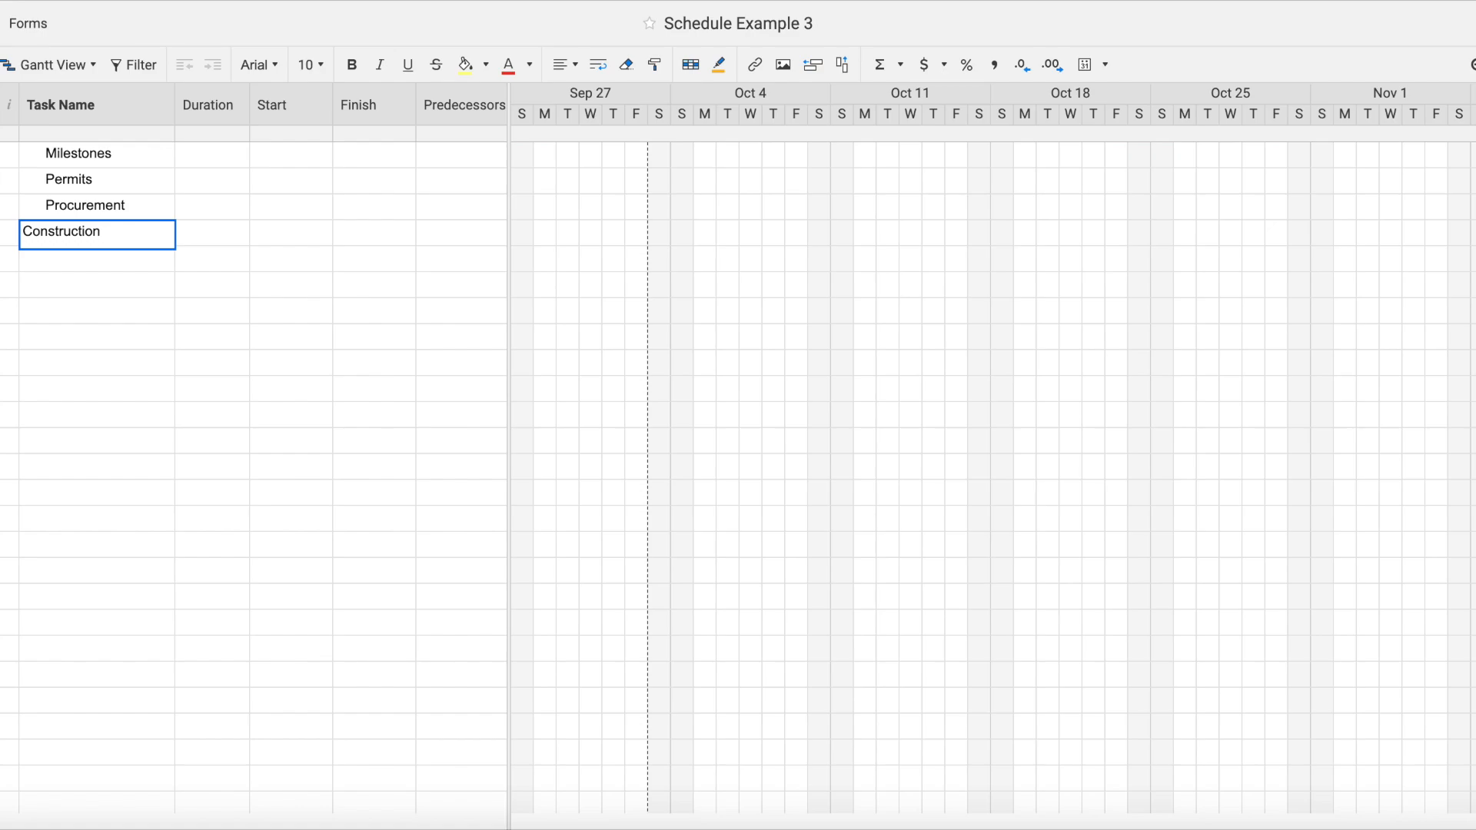
pyautogui.press('Return')
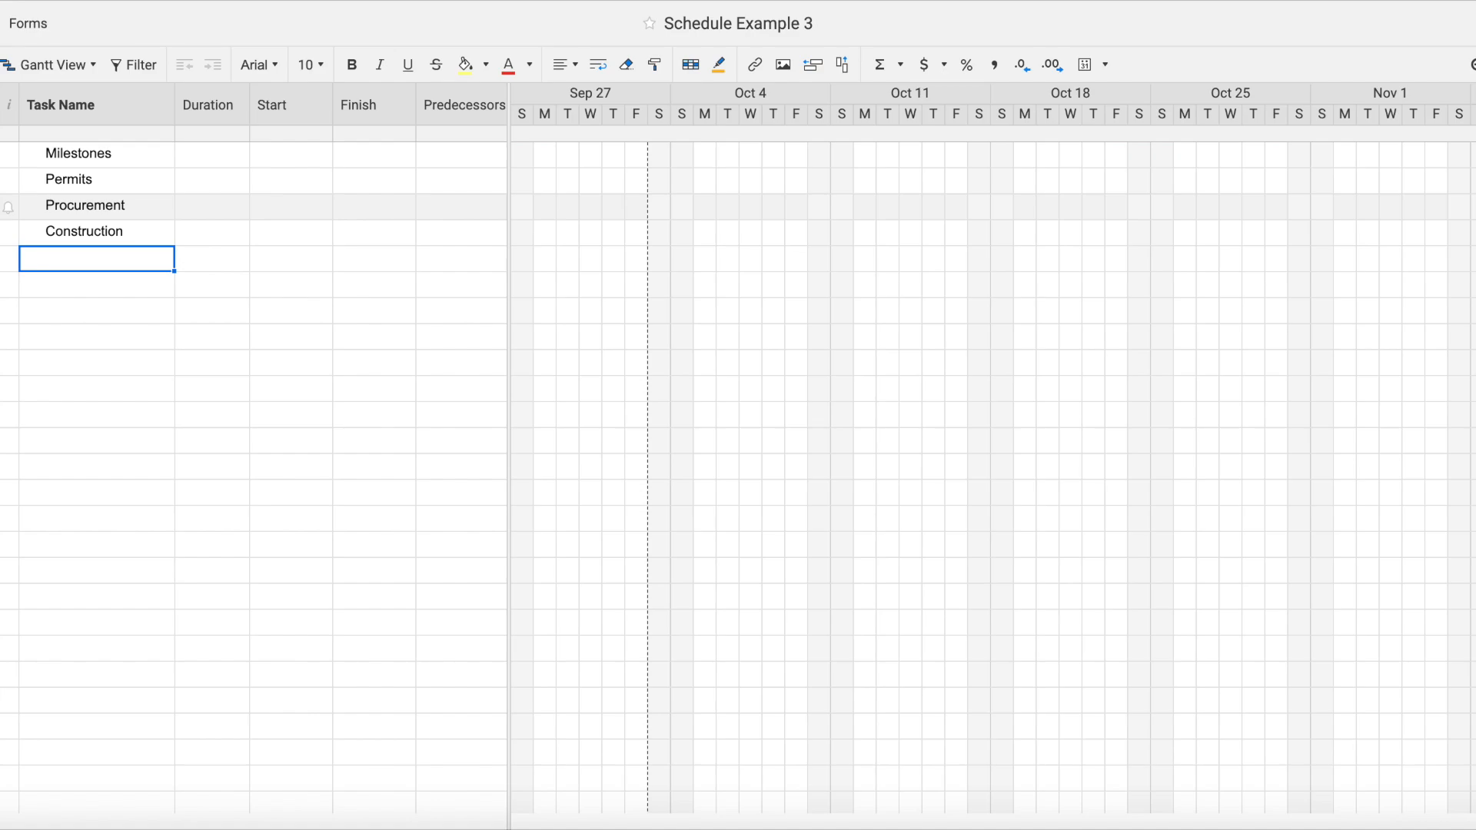
# - Insert rows between Permits and Procurement for the tasks State Review and Local Permit
pyautogui.click(97, 206)
pyautogui.click(813, 65)
pyautogui.write('State Review')
pyautogui.press('Return')
pyautogui.click(813, 65)
pyautogui.write('Local Permit')
pyautogui.press('Return')
# - Insert rows between Procurement and Construction for the tasks Lighting and Ductwork
pyautogui.press('Down')
pyautogui.click(812, 65)
pyautogui.write('Lighting')
pyautogui.press('Return')
pyautogui.click(812, 65)
pyautogui.write('Ductwork')
pyautogui.press('Return')
# - Indent State Review and Local Permit under Permits, and Lighting and Ductwork under Procurement
pyautogui.moveTo(87, 202); pyautogui.dragTo(93, 228)
pyautogui.click(213, 65)
pyautogui.moveTo(100, 279); pyautogui.dragTo(102, 305)
pyautogui.click(211, 66)
# - Add a Layout task below Construction and indent it as a subtask
pyautogui.click(121, 357)
pyautogui.write('Layout')
pyautogui.press('Return')
pyautogui.click(121, 359)
pyautogui.click(213, 65)
# - Add construction subtasks below Layout: Temporary Lighting, Overhead Power, Overhead Ductwork, and Overhead Sprinkler Lines
pyautogui.press('Down')
pyautogui.write('Temporary Lighting')
pyautogui.press('Return')
pyautogui.write('Overhead Power')
pyautogui.press('Return')
pyautogui.write('Overhead Ductwork')
pyautogui.press('Return')
pyautogui.write('Overhead Sprinkler Lines')
pyautogui.press('Return')
# - Continue the construction subtasks with Under-slab Drain Piping, Wall Framing, In-wall Plumbing, In-wall Electrical, and In-wall Blocking
pyautogui.write('Under-slab Drain')
pyautogui.press('Return')
pyautogui.write('Wall Framing')
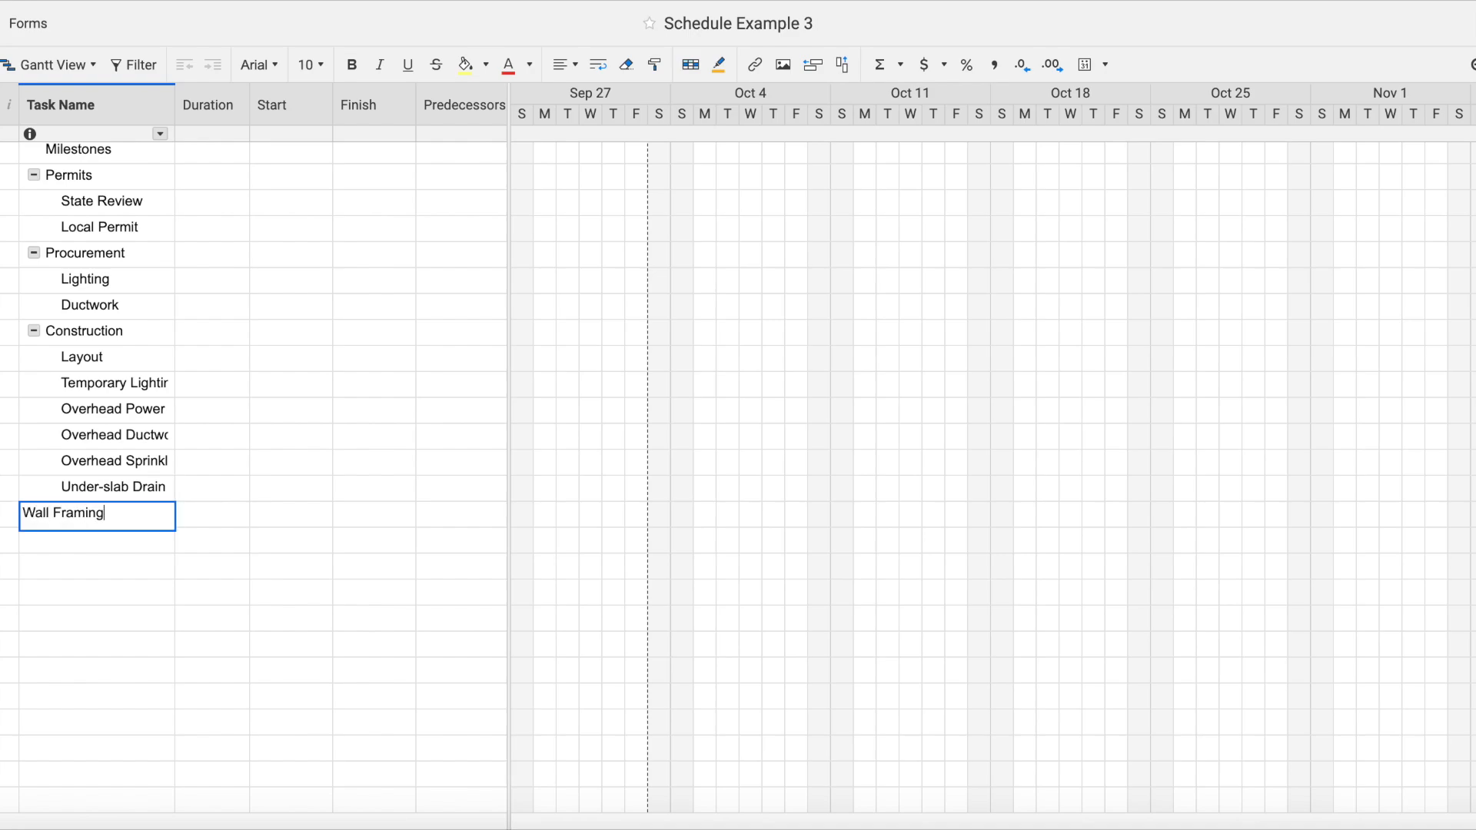
pyautogui.press('Return')
pyautogui.write('In-wall Plumbing')
pyautogui.press('Return')
pyautogui.write('In-wall Electrical')
pyautogui.press('Return')
pyautogui.write('In-wall Blocking')
pyautogui.press('Return')
# - Add Inspection, Insulation, Drywall Hanging, and Data Cabling tasks below In-wall Blocking
pyautogui.write('Inspection')
pyautogui.press('Return')
pyautogui.write('Insulation')
pyautogui.press('Return')
pyautogui.write('Drywall Hanging')
pyautogui.press('Return')
pyautogui.write('Data Cabling')
pyautogui.press('Return')
# - Add Paint Primer, Acoustical Ceiling Grid, Flex Duct and Diffusers, Lights, and Sprinkler Heads tasks below Data Cabling
pyautogui.write('Paint Primer')
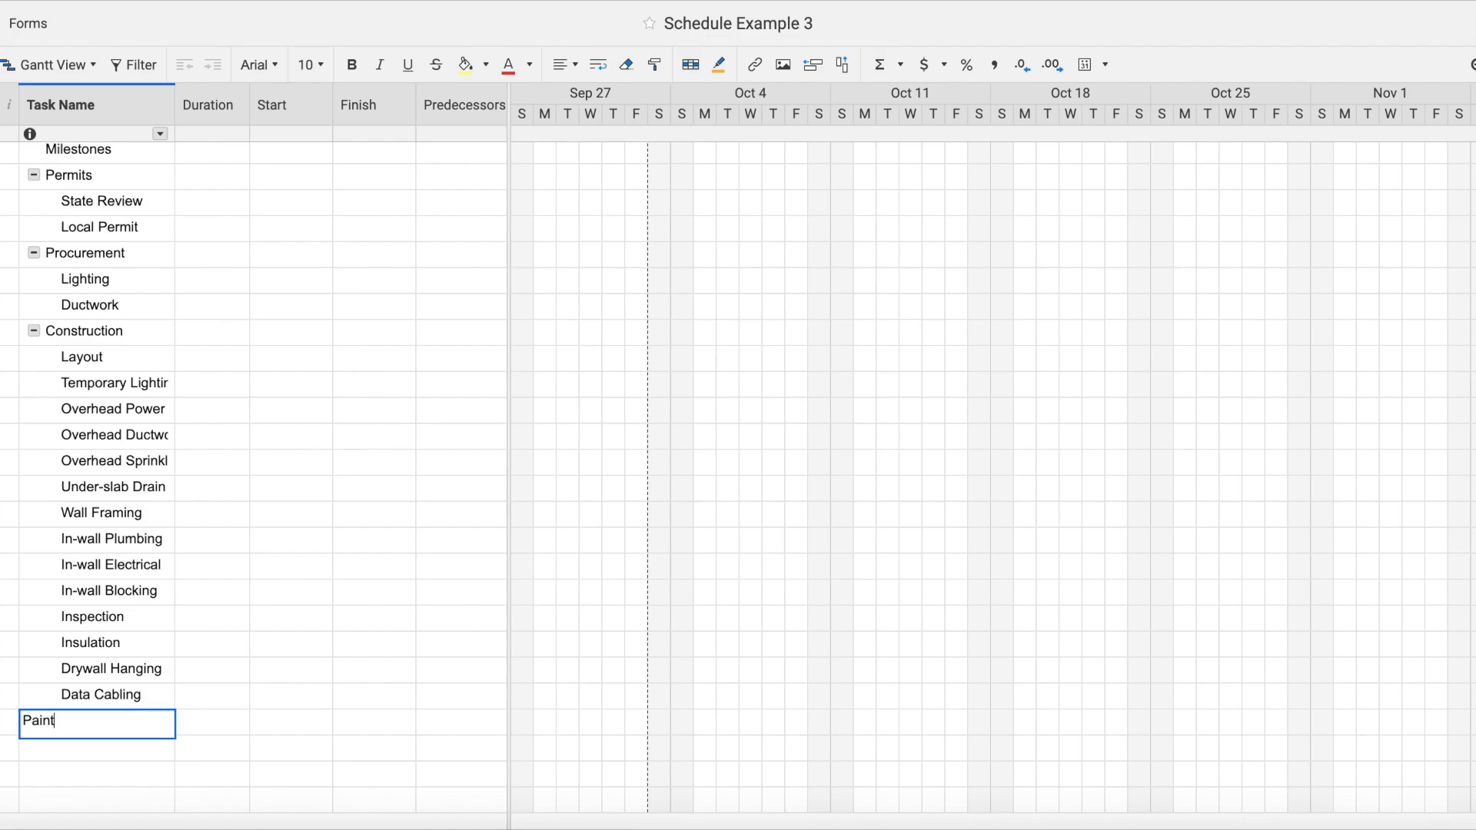
pyautogui.press('Return')
pyautogui.write('Acoustical Ceiling')
pyautogui.press('Return')
pyautogui.write('Flex Duct and Diffusers')
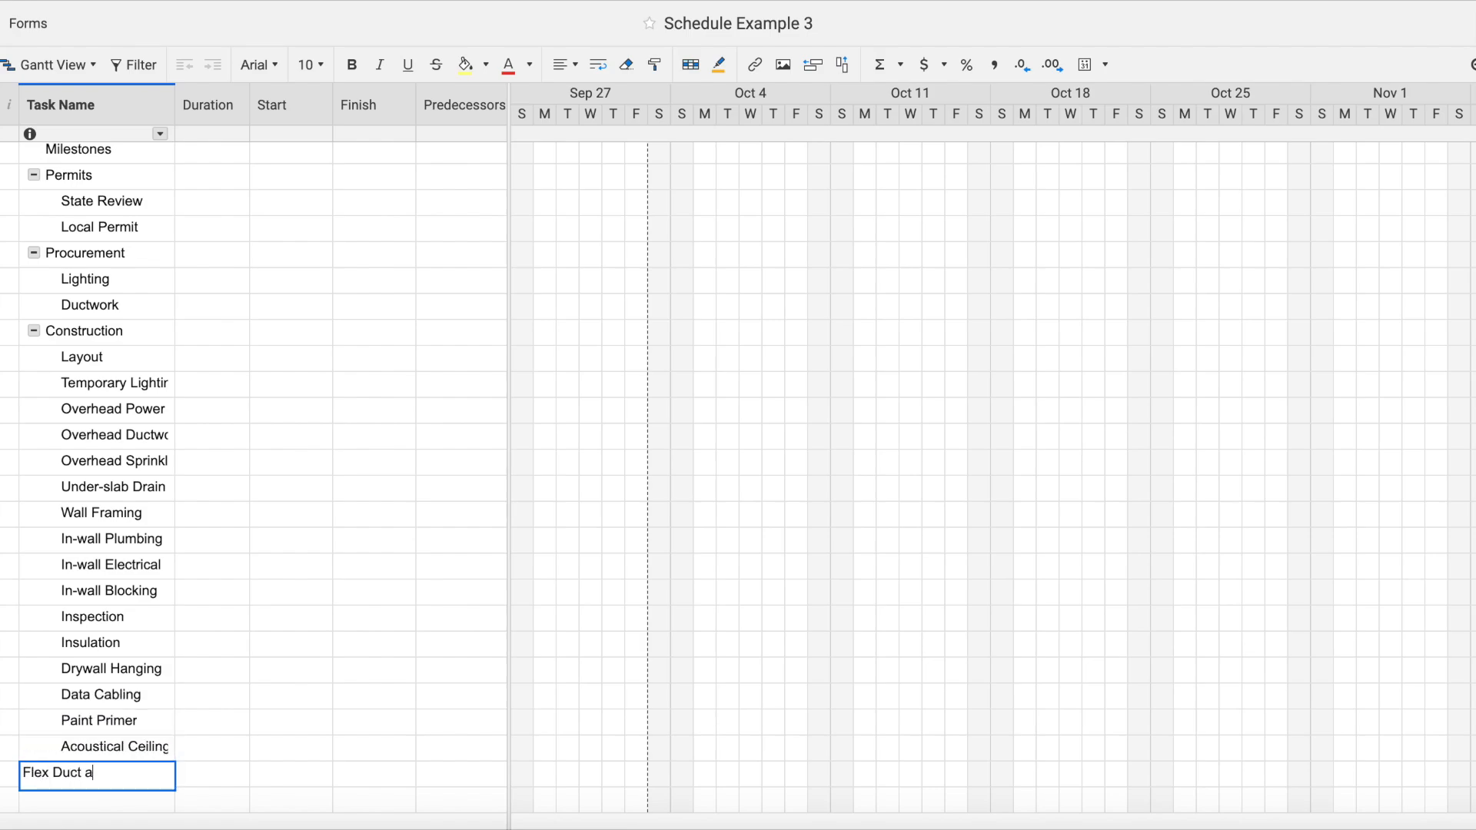
pyautogui.press('Return')
pyautogui.write('Lights')
pyautogui.press('Return')
pyautogui.write('Sprinkler Heads')
pyautogui.press('Return')
# - Add Overhead Inspection, Ceiling Tiles, Paint, and Flooring tasks below Sprinkler Heads
pyautogui.write('Overhead Inspection')
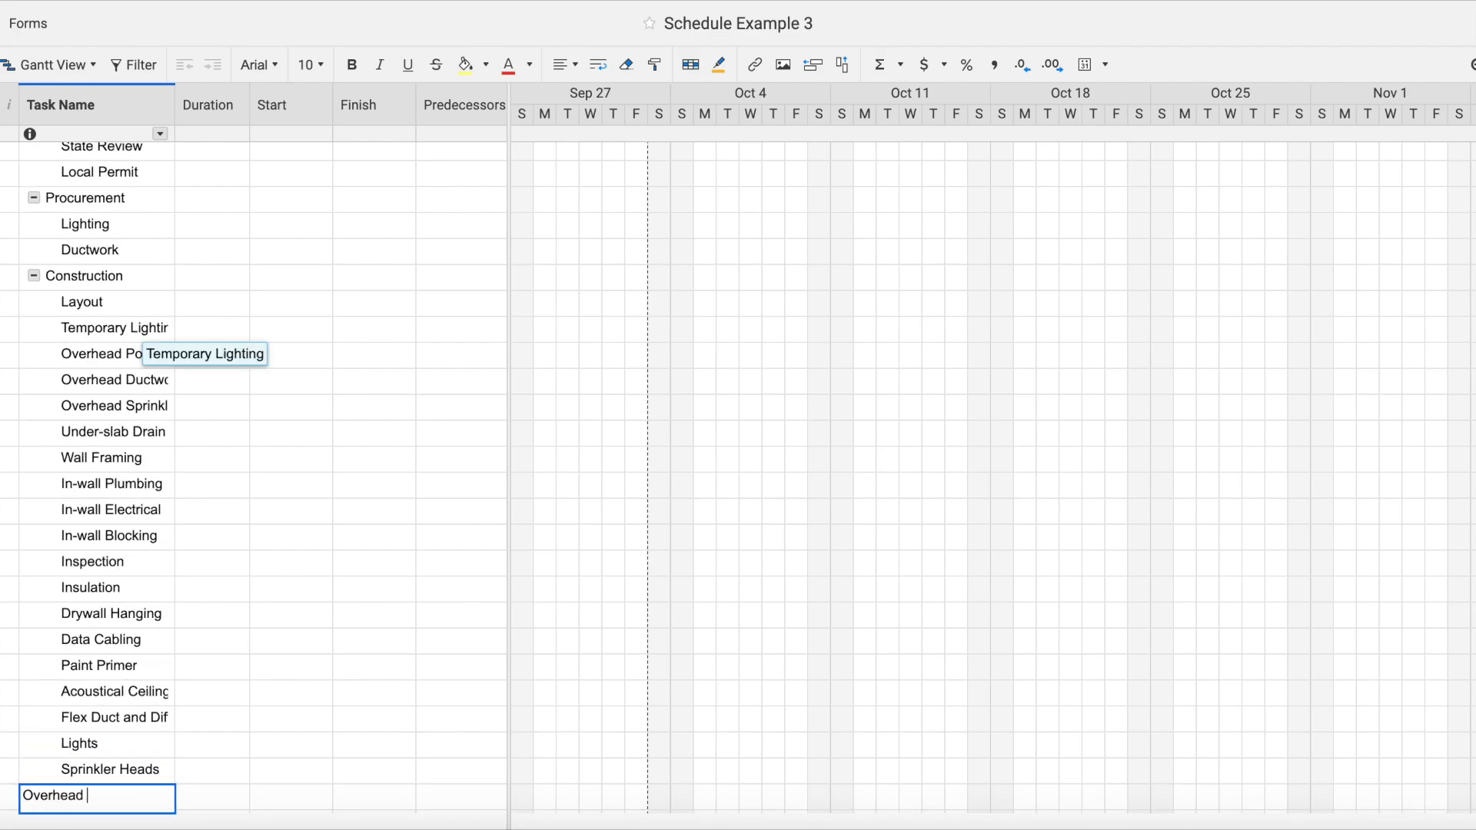
pyautogui.press('Return')
pyautogui.write('Ceiling Tiles')
pyautogui.press('Return')
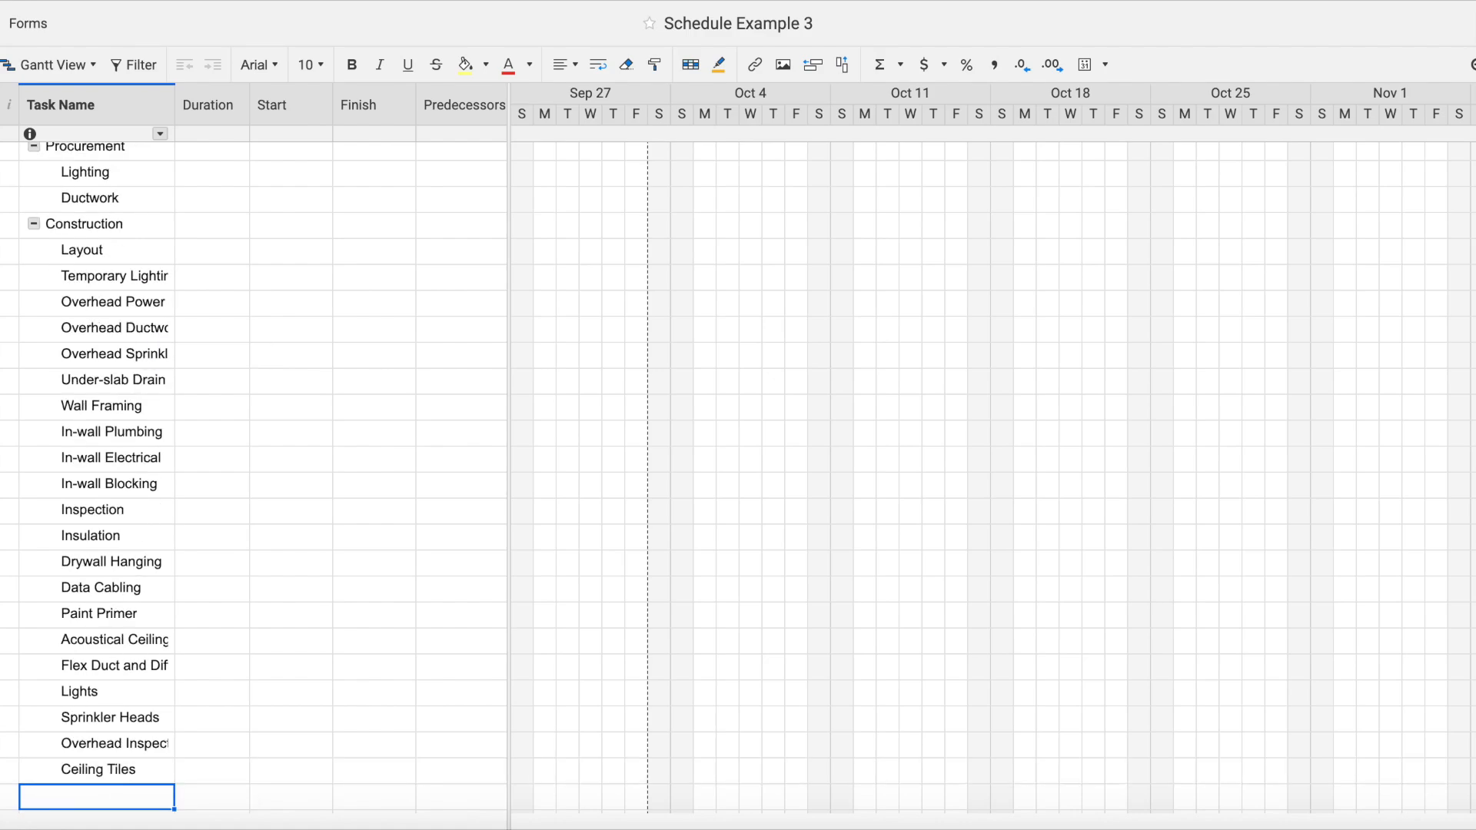
pyautogui.write('Paint')
pyautogui.press('Return')
pyautogui.write('Flooring')
pyautogui.press('Return')
# - Add Casework, Plumbing Fixtures, Device Faceplates, and Doors and Hardware tasks below Flooring
pyautogui.write('Casework')
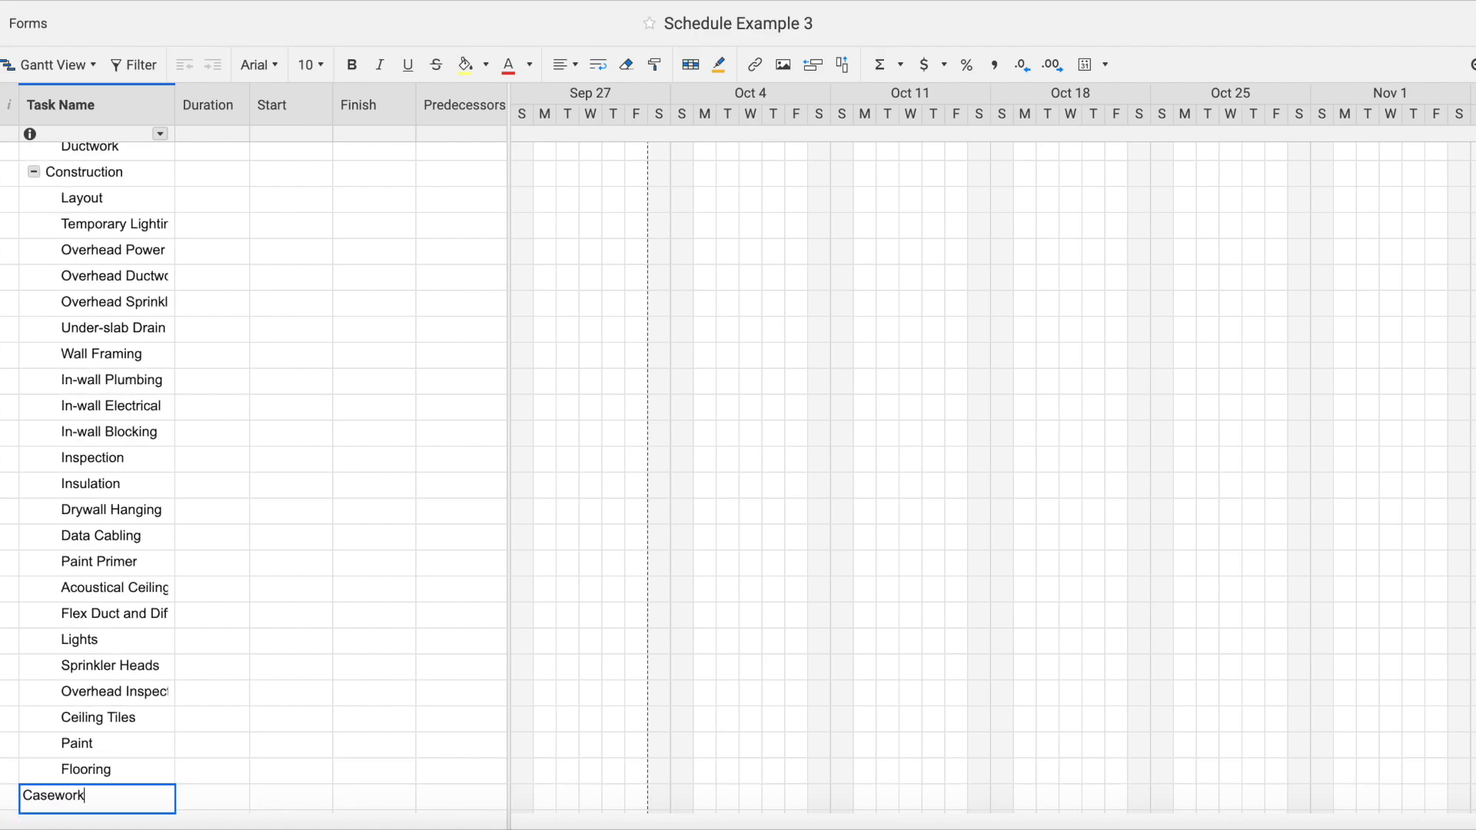
pyautogui.press('Return')
pyautogui.write('Plumbing Fixtures')
pyautogui.press('Return')
pyautogui.write('Device Faceplate')
pyautogui.press('Return')
pyautogui.write('Doors and Hardware')
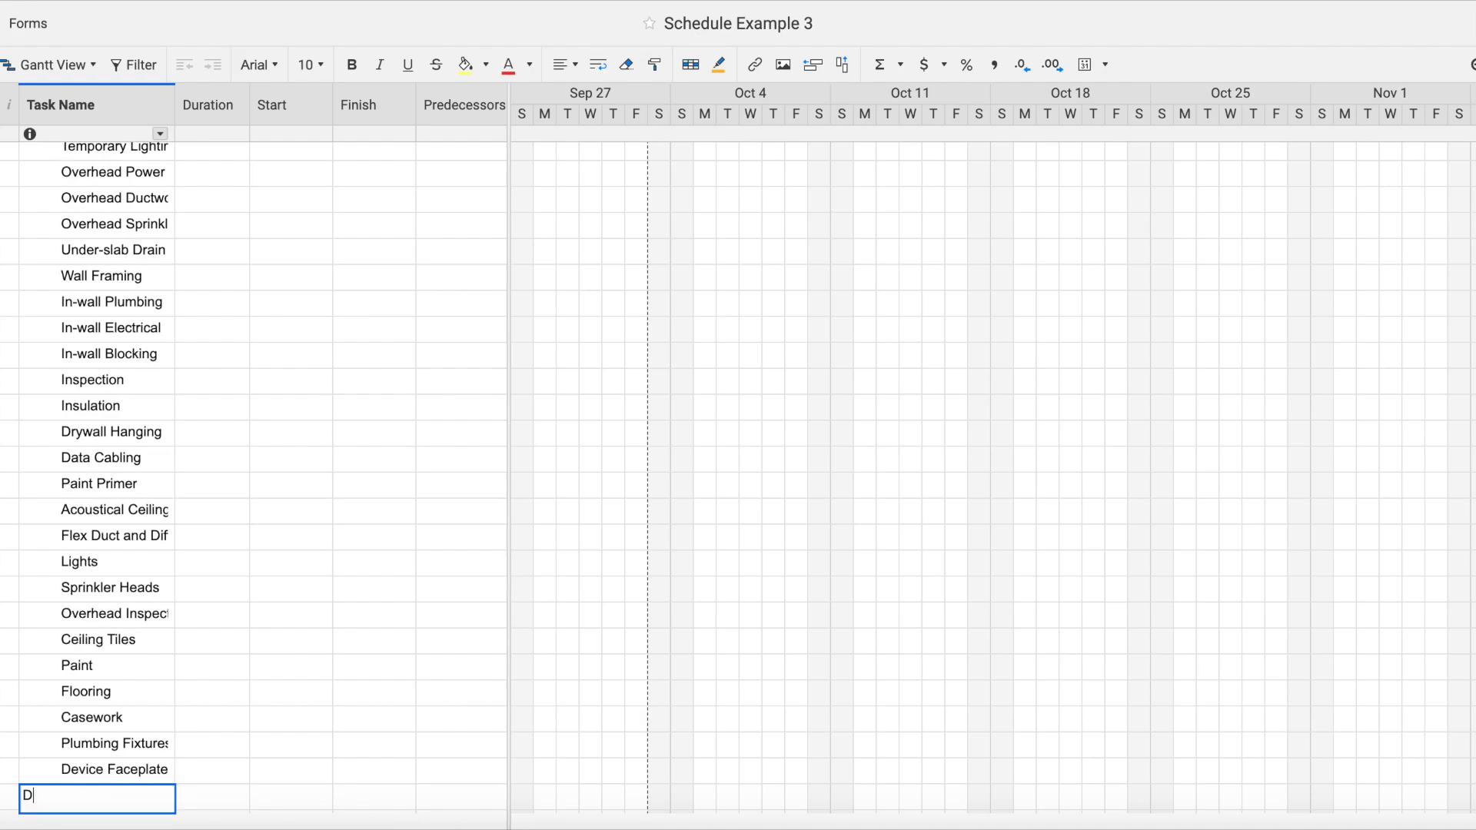
pyautogui.press('Return')
# - Finish the construction task list with Signage, Cleaning, Punch List, and Final Inspection
pyautogui.write('Signage')
pyautogui.press('Return')
pyautogui.write('Cleaning')
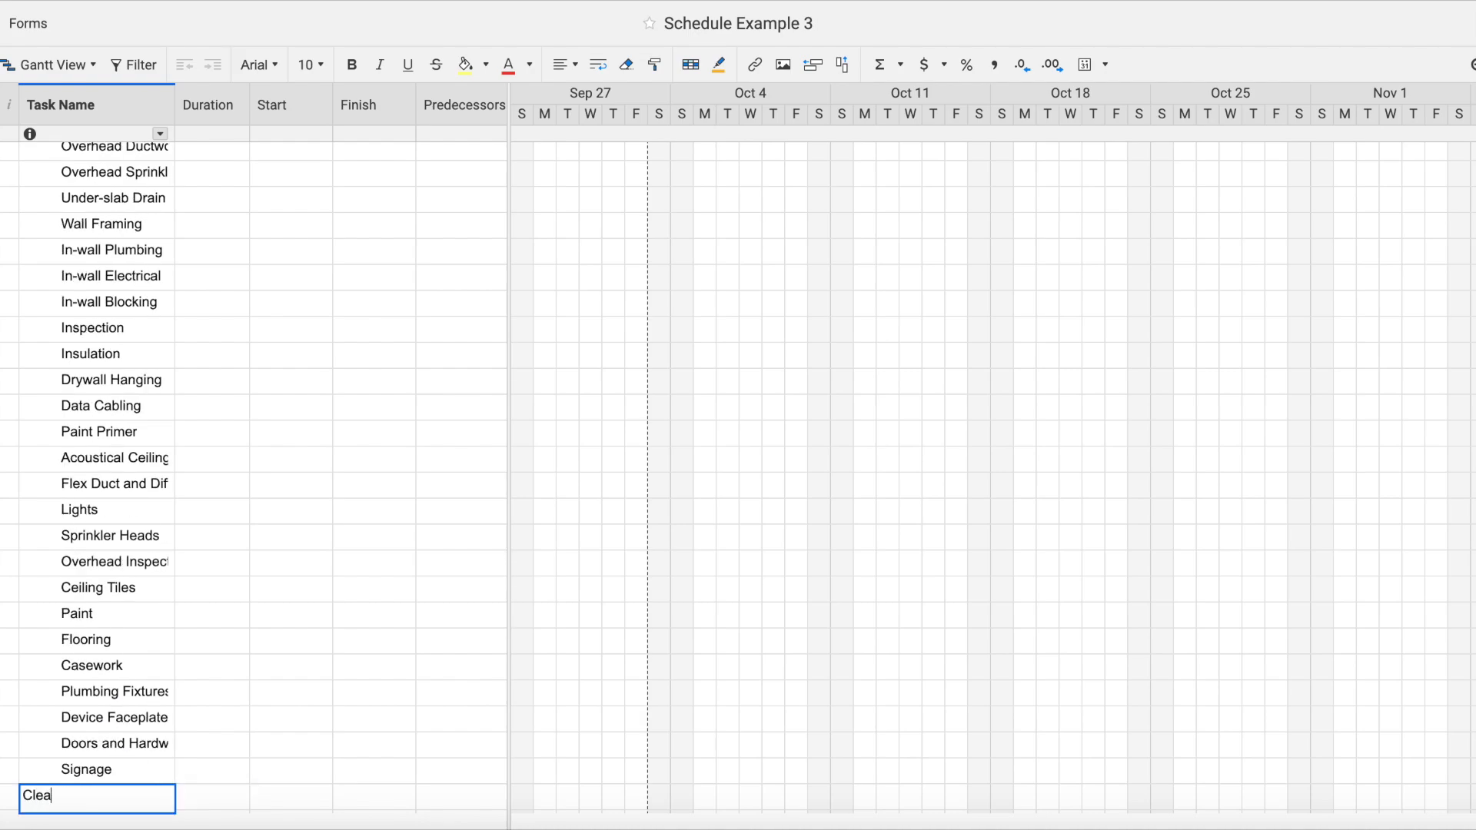
pyautogui.press('Return')
pyautogui.write('Punch List')
pyautogui.press('Return')
pyautogui.write('Final Inspection')
pyautogui.press('Return')
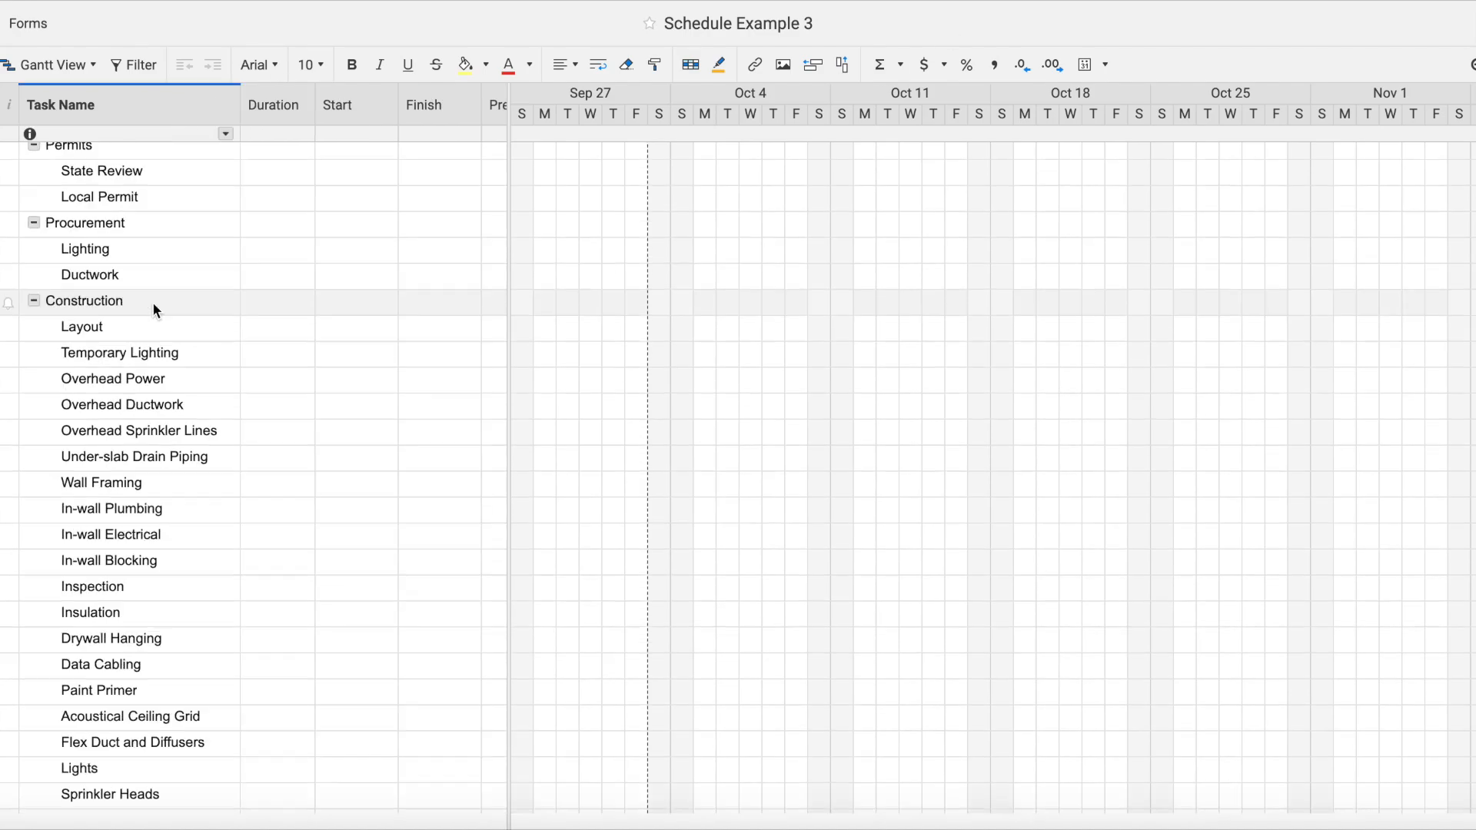
pyautogui.hotkey('ctrl', 'Home')
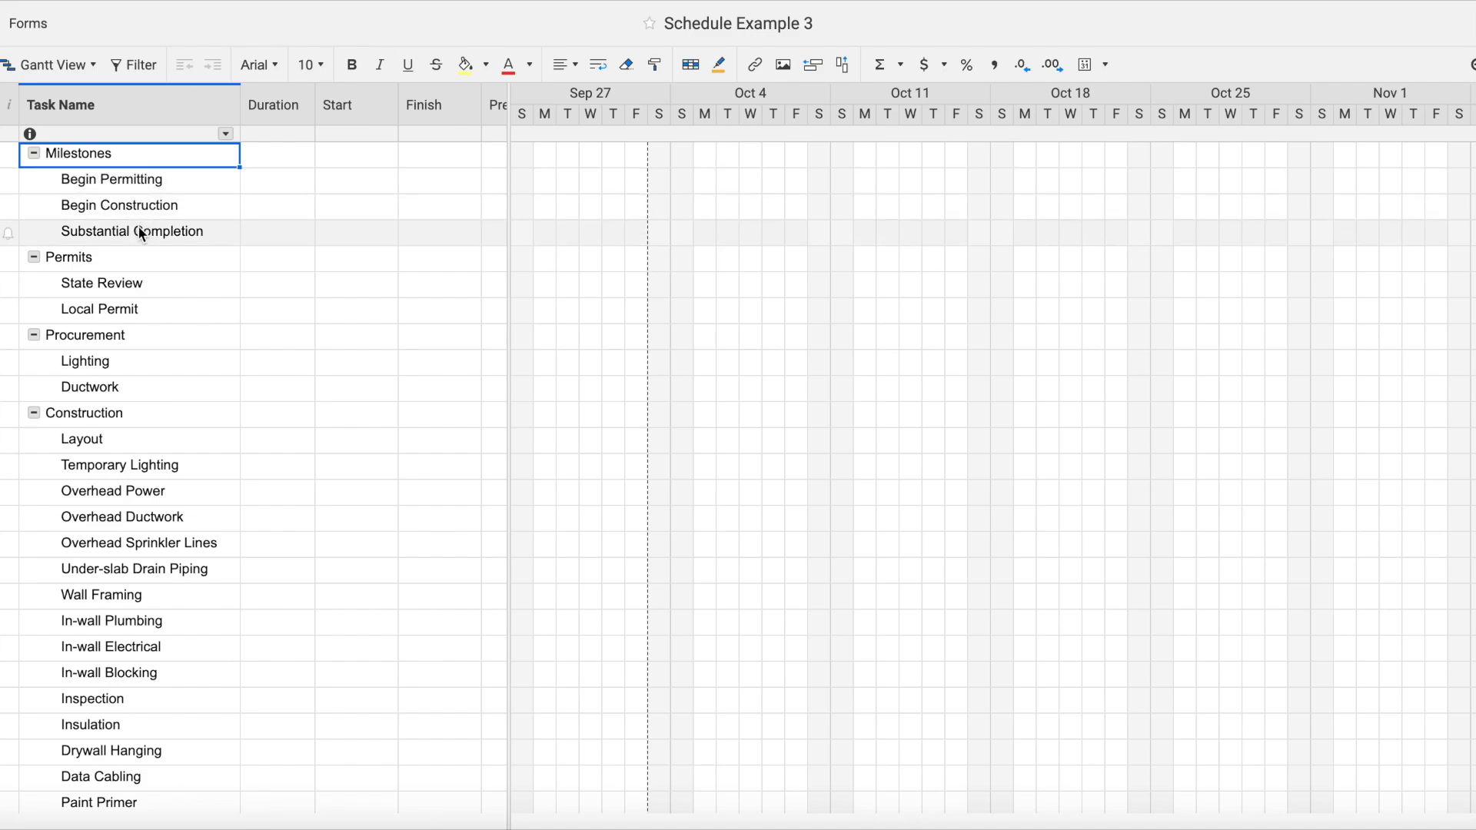
pyautogui.click(291, 182)
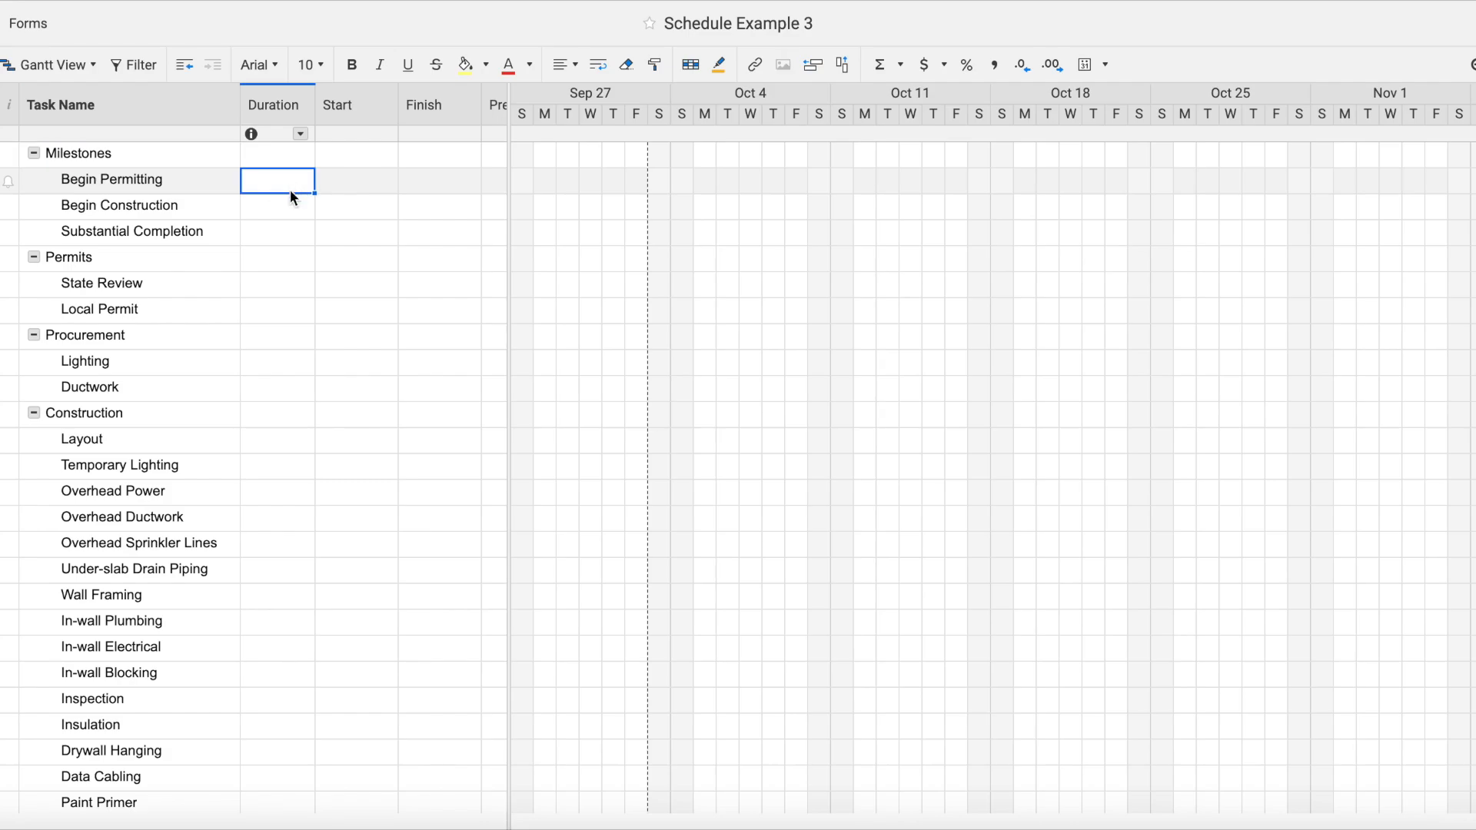
pyautogui.click(288, 204)
pyautogui.click(283, 234)
pyautogui.click(279, 287)
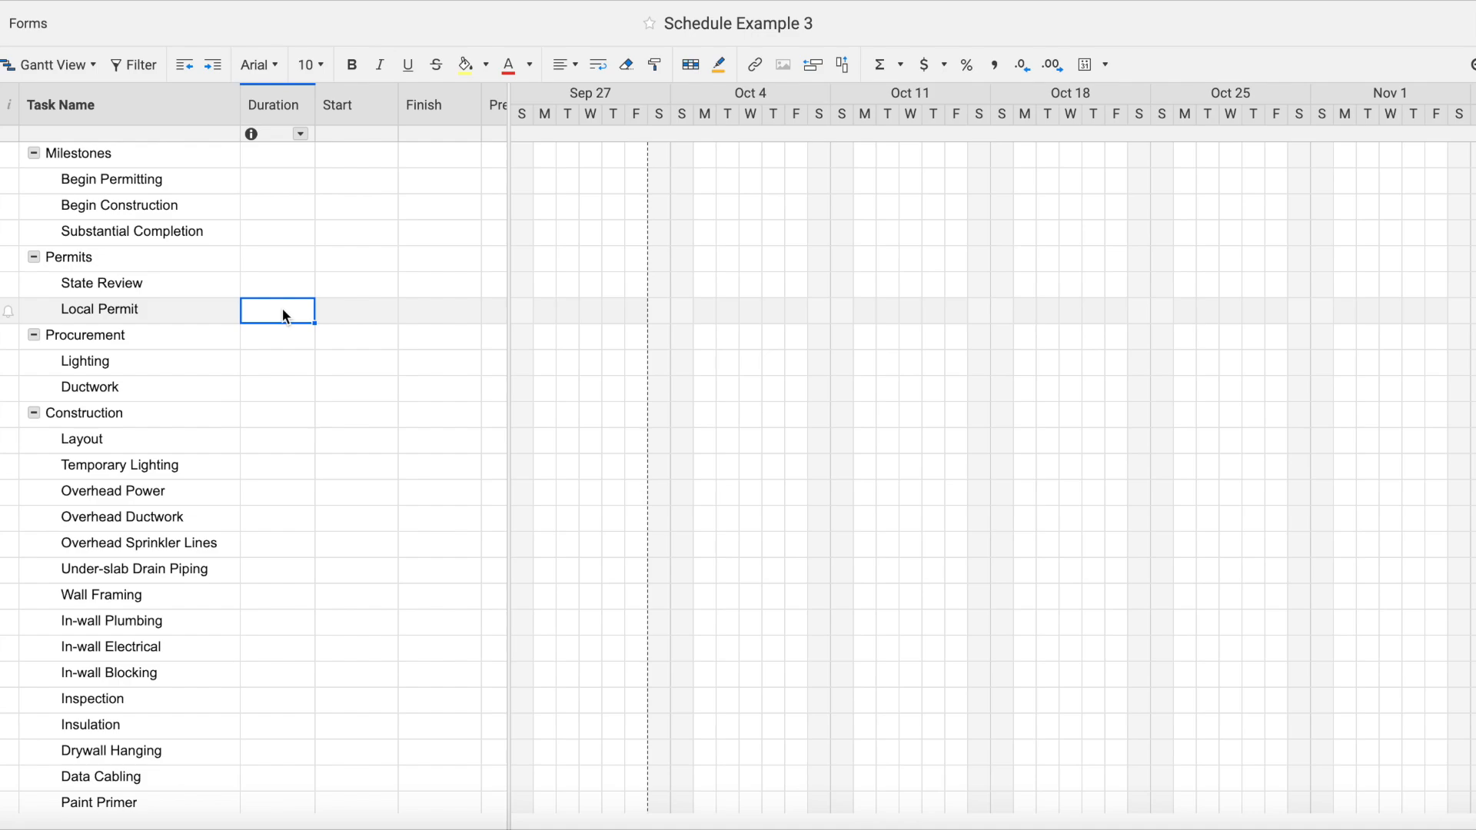
pyautogui.click(283, 311)
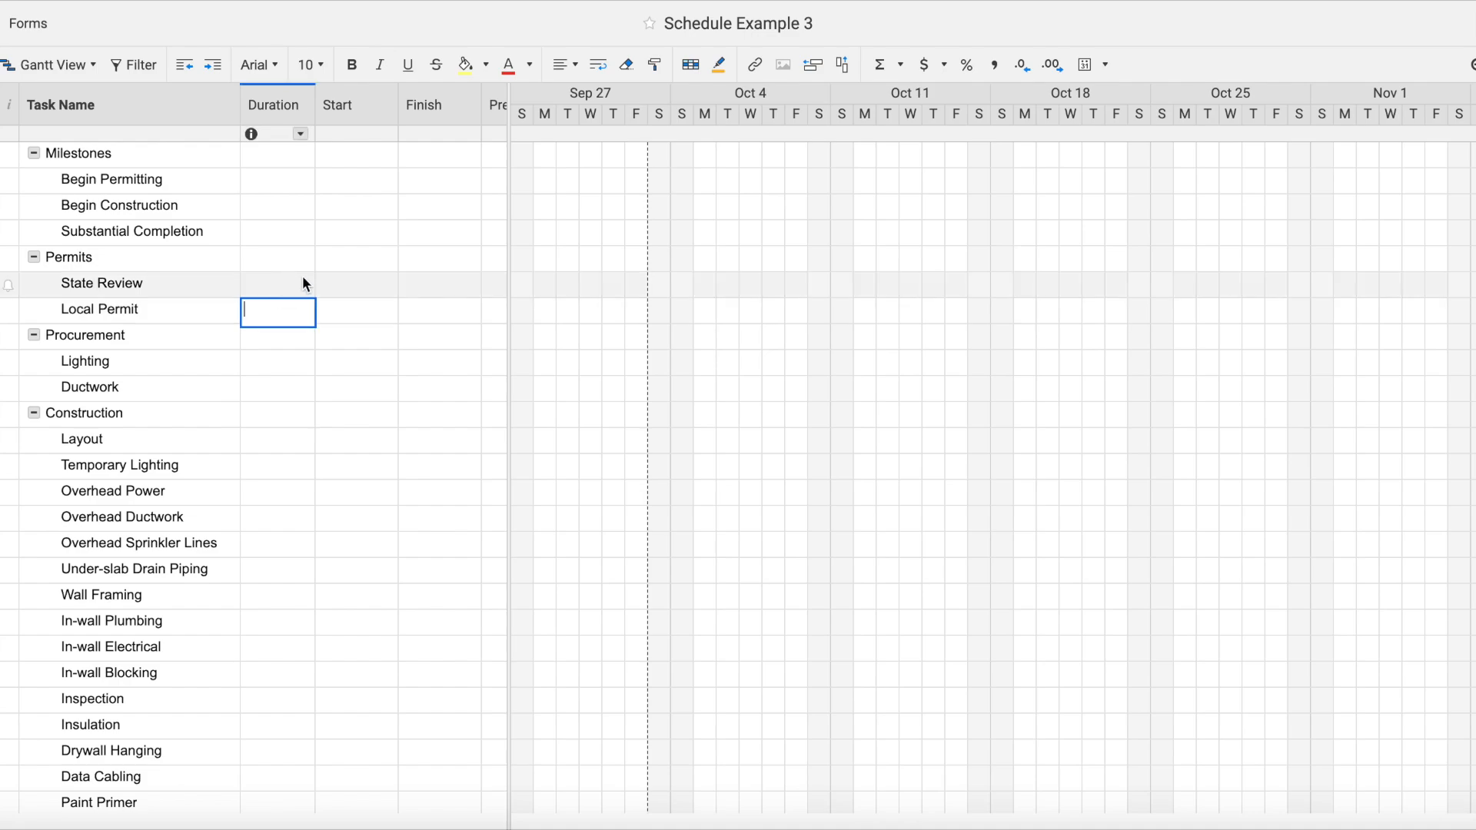
pyautogui.click(334, 291)
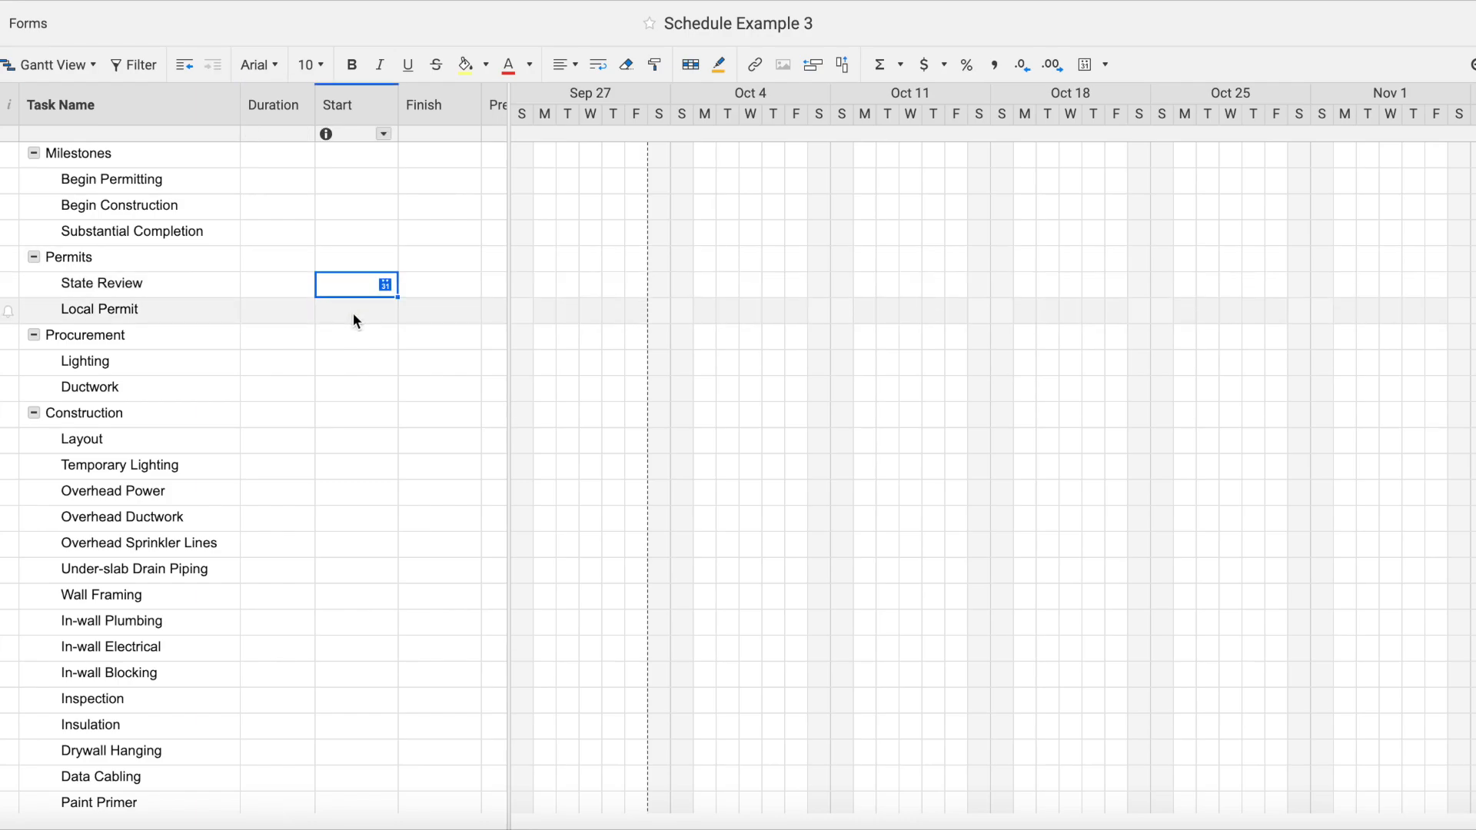
# - Set the durations of the Begin Permitting, Begin Construction, and Substantial Completion milestones to 0
pyautogui.write('0')
pyautogui.press('Return')
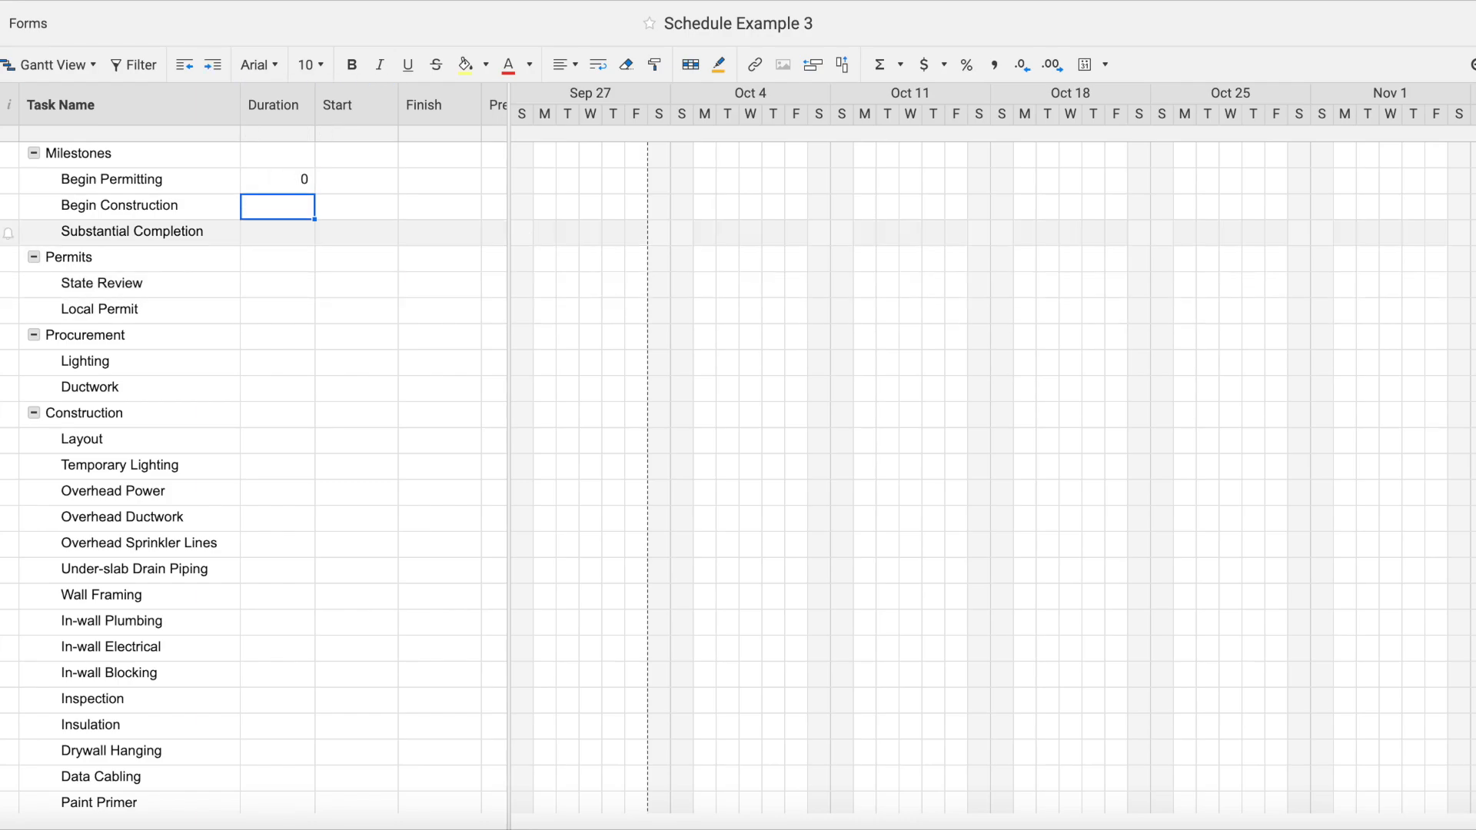
pyautogui.write('0')
pyautogui.press('Return')
pyautogui.write('0')
pyautogui.press('Return')
# - Set the permit durations to 5 days for State Review and 15 days for Local Permit
pyautogui.press('Return')
pyautogui.write('5')
pyautogui.press('Return')
pyautogui.write('15')
pyautogui.press('Return')
# - Set the procurement durations to 35 days for Lighting and 10 days for Ductwork
pyautogui.press('Return')
pyautogui.write('35')
pyautogui.press('Return')
pyautogui.write('10')
pyautogui.press('Return')
# - Set the durations of Layout and Temporary Lighting to 3 days each and Overhead Power to 10 days
pyautogui.press('Return')
pyautogui.write('3')
pyautogui.press('Return')
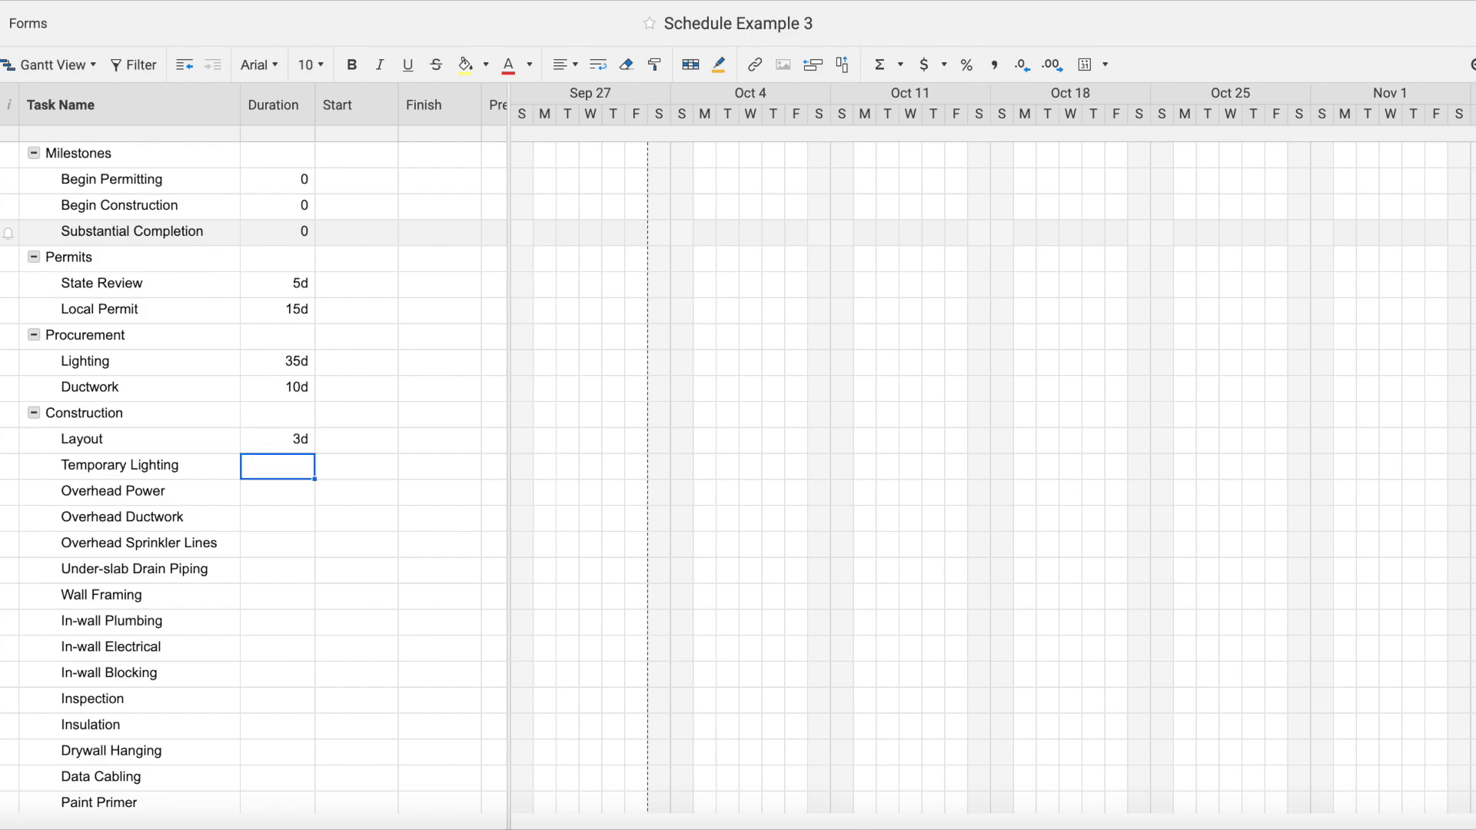
pyautogui.write('3')
pyautogui.press('Return')
pyautogui.write('10')
pyautogui.press('Return')
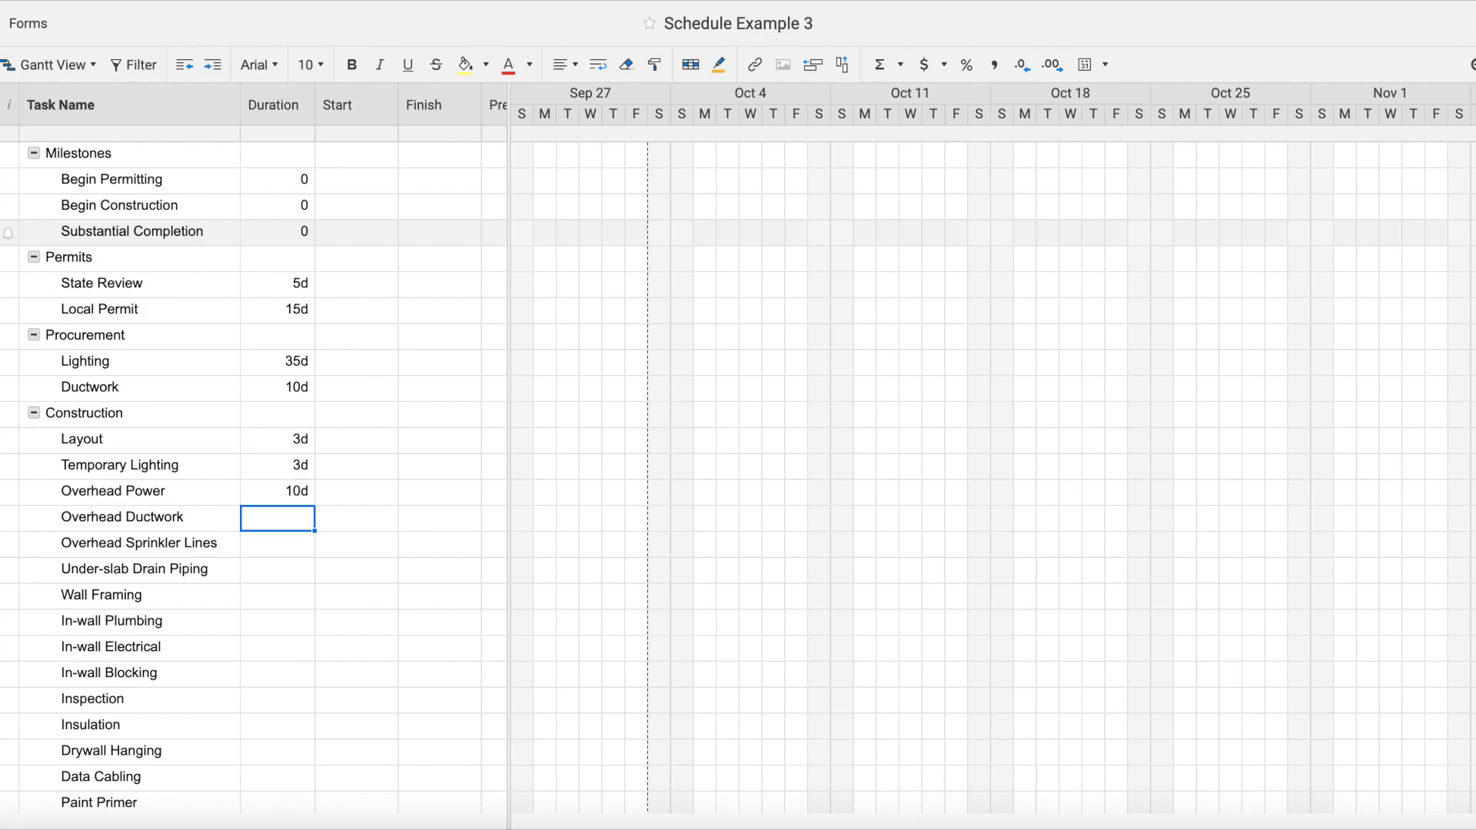
# - Set Overhead Ductwork and Overhead Sprinkler Lines to 12 days each and Under-slab Drain Piping to 5 days
pyautogui.write('12')
pyautogui.press('Return')
pyautogui.write('12')
pyautogui.press('Return')
pyautogui.write('10')
pyautogui.press('Return')
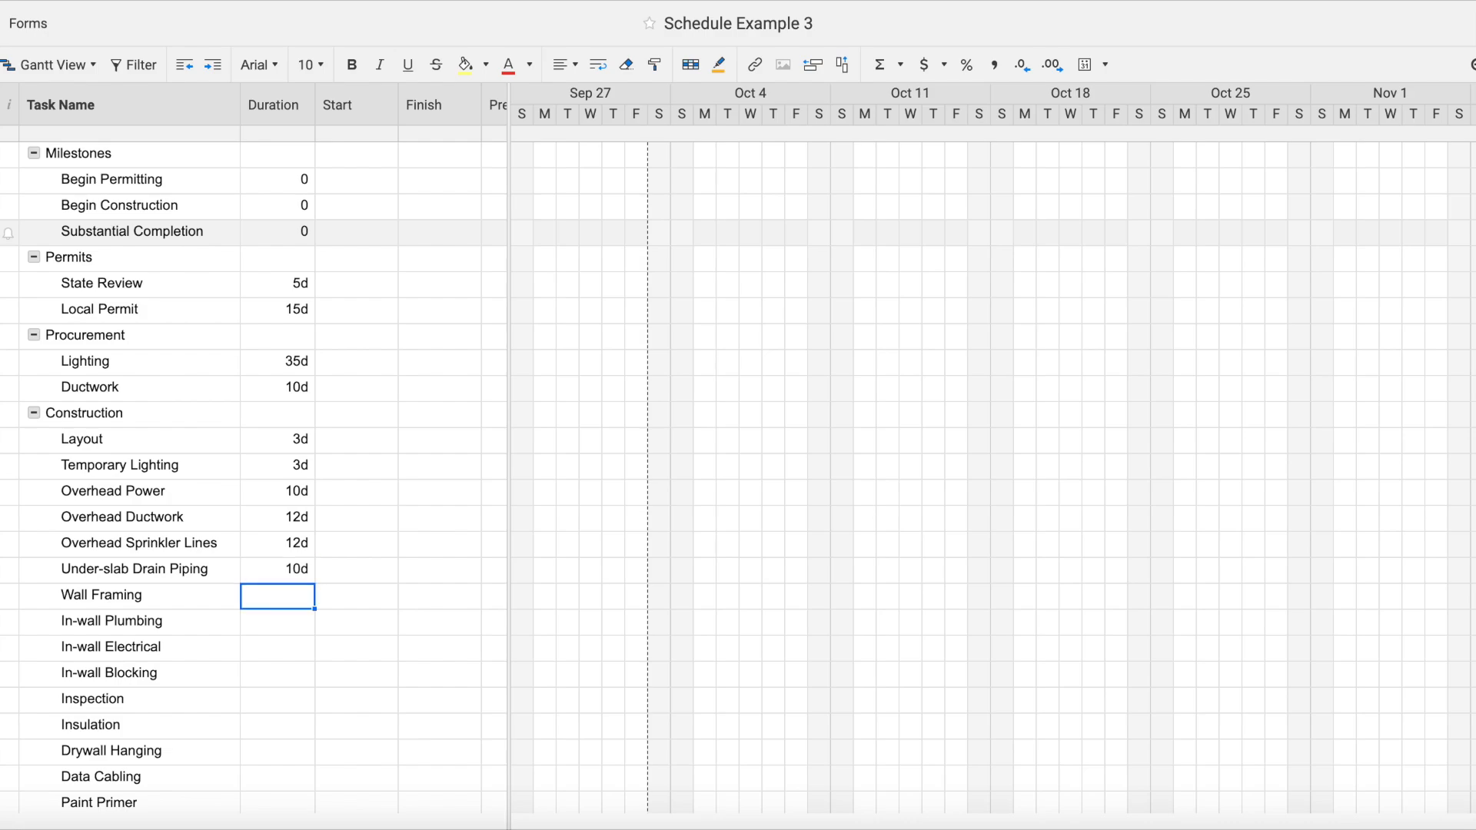
pyautogui.press('Up')
pyautogui.write('5')
pyautogui.press('Return')
# - Set the durations of Wall Framing, In-wall Plumbing, and In-wall Electrical to 10 days each
pyautogui.write('10')
pyautogui.press('Return')
pyautogui.write('10')
pyautogui.press('Return')
pyautogui.write('10')
pyautogui.press('Return')
# - Set the durations of In-wall Blocking to 5 days, Inspection to 1 day, and Insulation to 4 days
pyautogui.write('5')
pyautogui.press('Return')
pyautogui.write('1')
pyautogui.press('Return')
pyautogui.write('4')
pyautogui.press('Return')
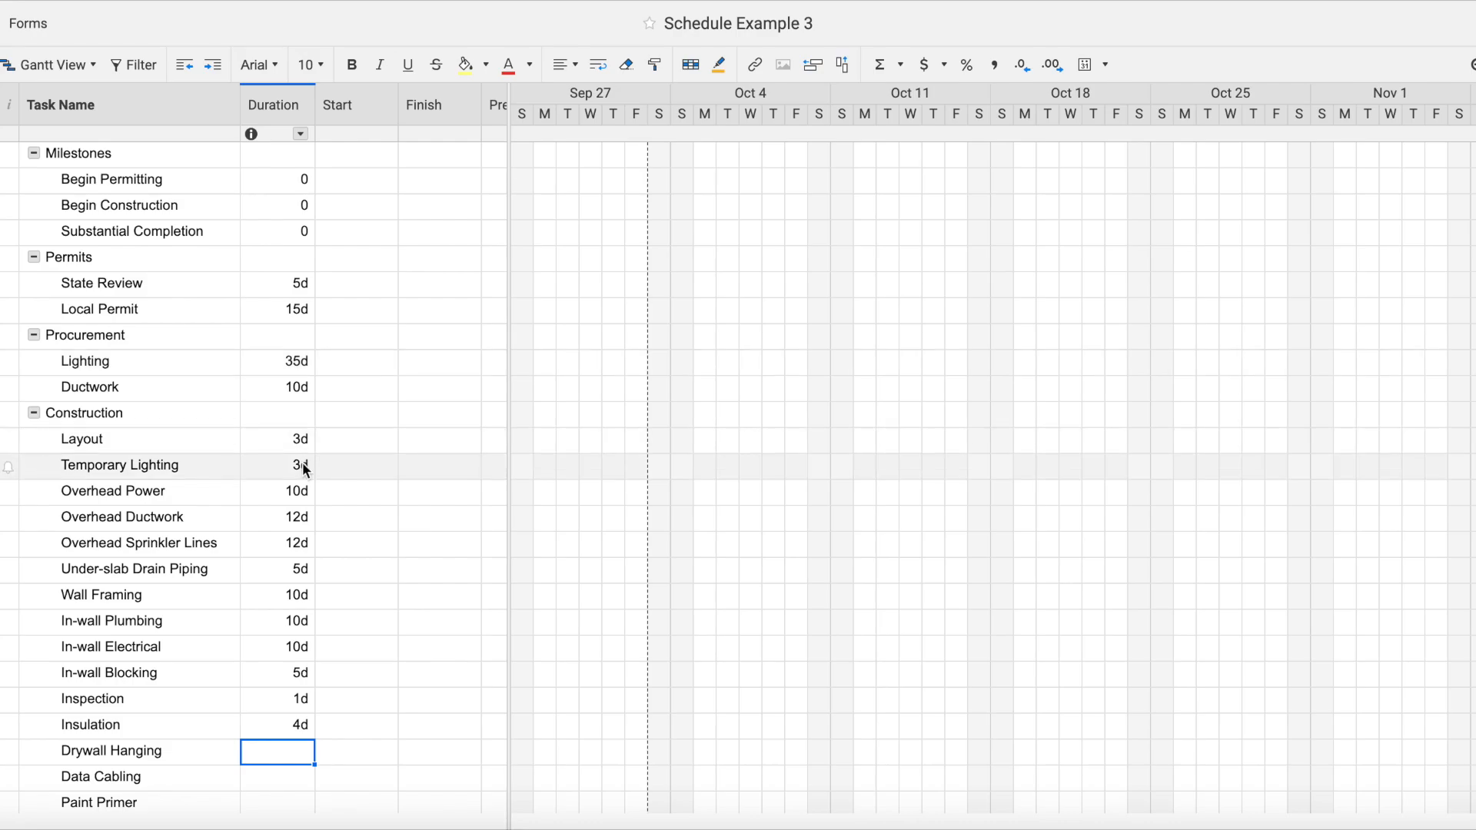
# - Set the durations of Drywall Hanging to 12 days and Data Cabling to 15 days
pyautogui.scroll(-4, 302, 462)
pyautogui.write('12')
pyautogui.press('Return')
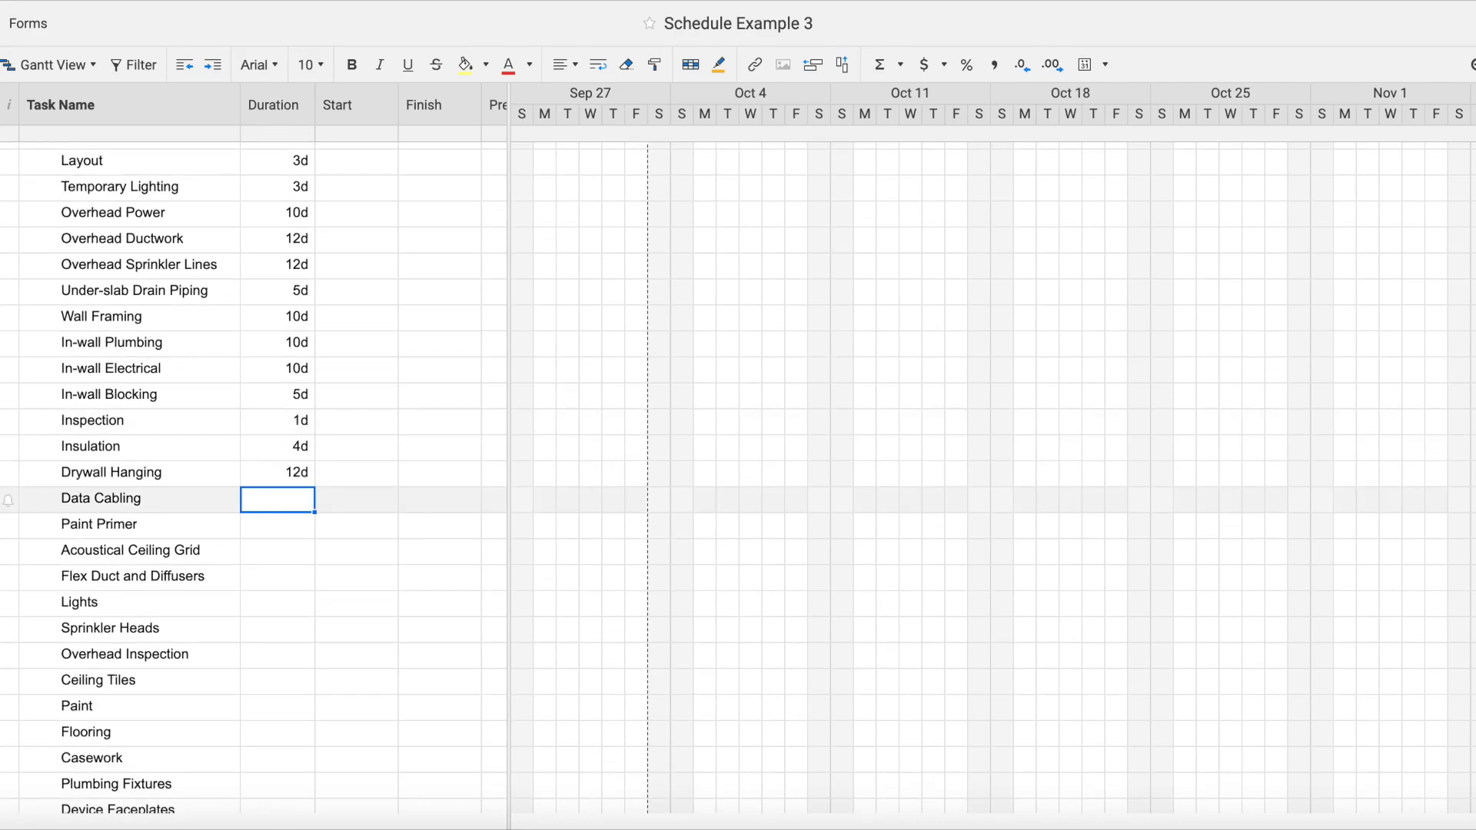
pyautogui.write('15')
pyautogui.press('Return')
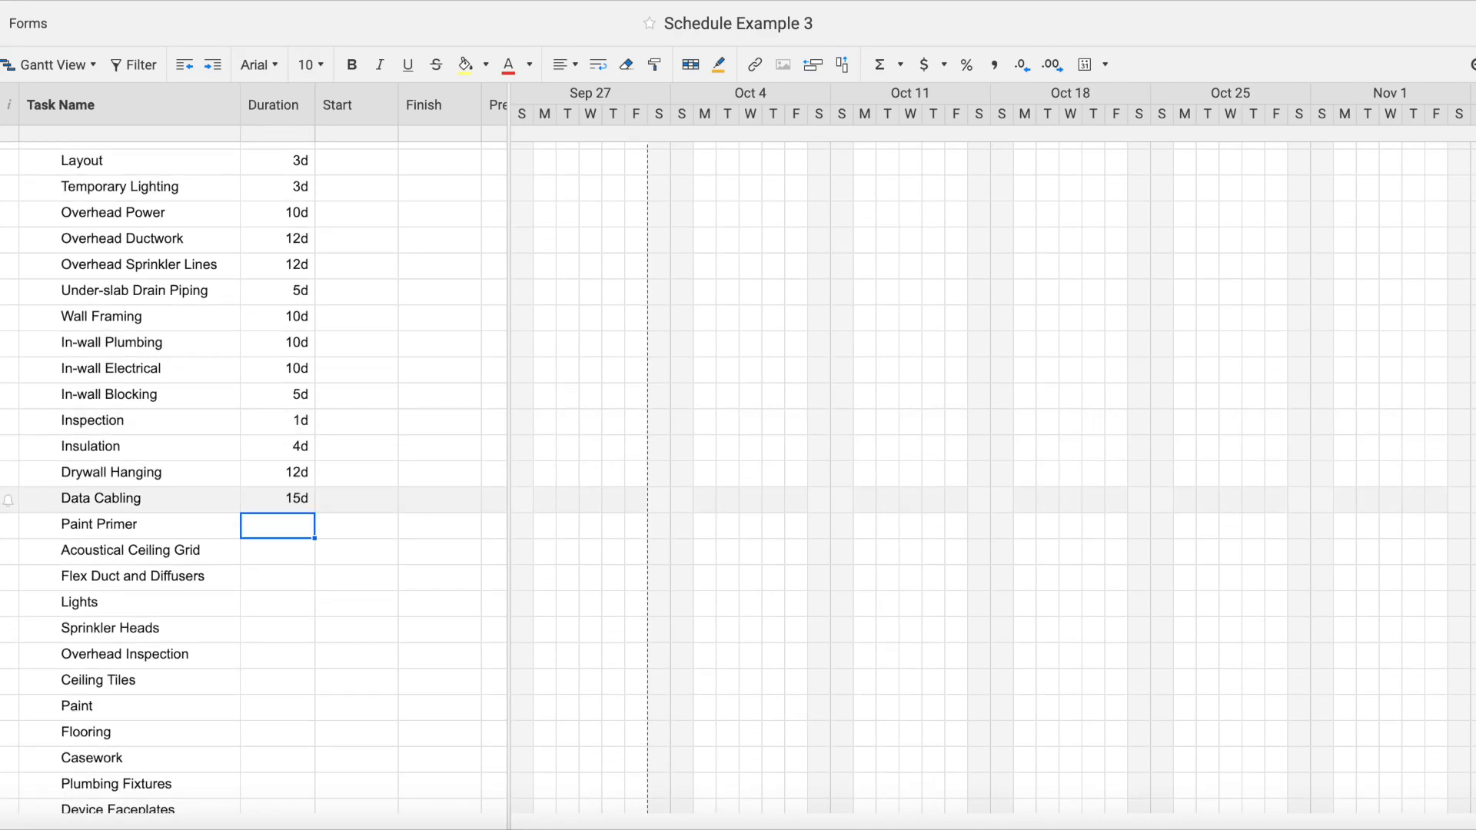
# - Set the durations of Paint Primer to 5 days, Acoustical Ceiling Grid to 3 days, and Flex Duct and Diffusers to 7 days
pyautogui.write('5')
pyautogui.press('Return')
pyautogui.write('3')
pyautogui.press('Return')
pyautogui.write('7d')
pyautogui.press('Return')
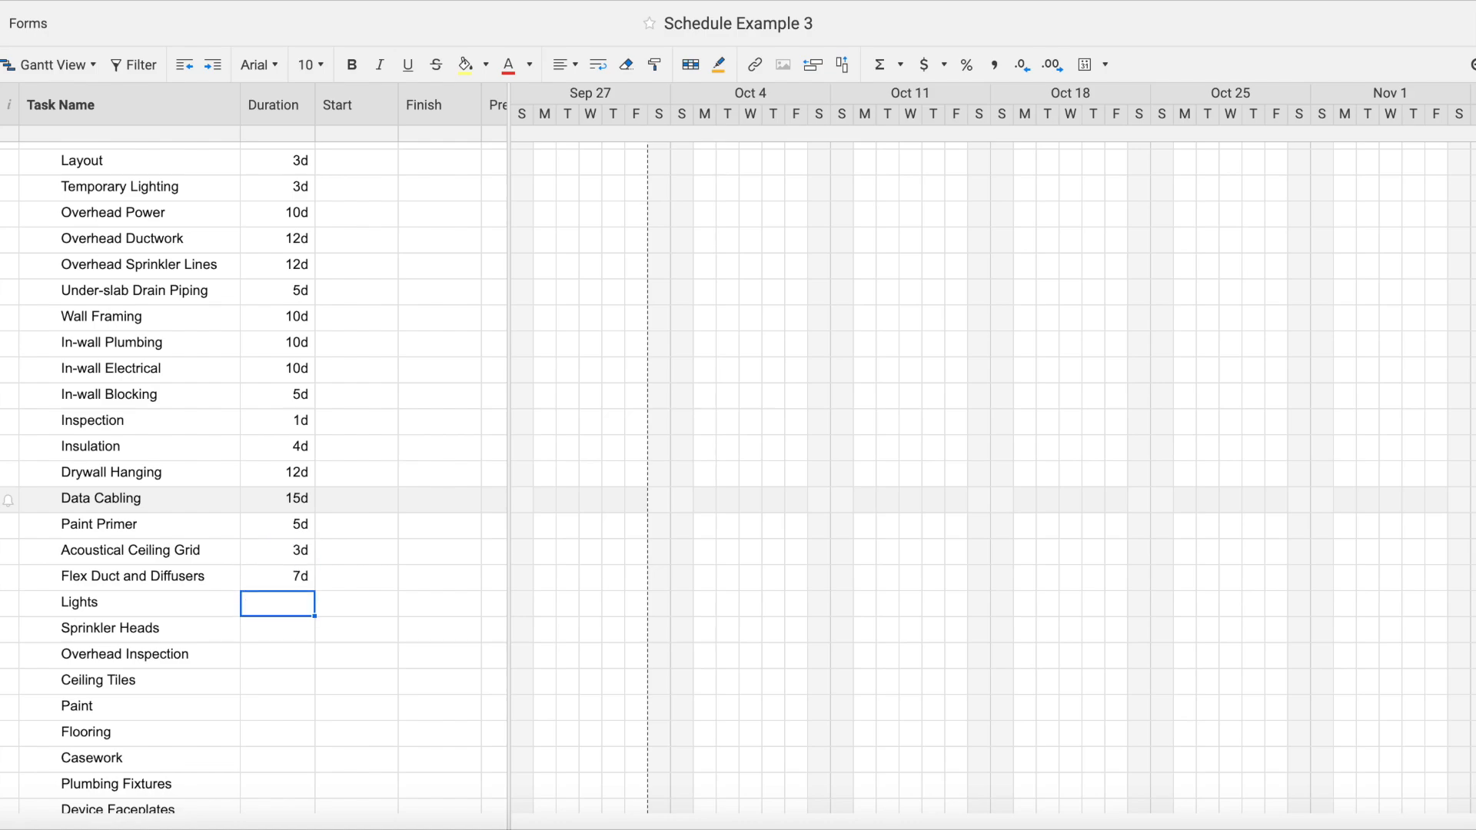
# - Set Lights, Sprinkler Heads, and Ceiling Tiles to 10 days each and Overhead Inspection to 1 day
pyautogui.write('10d')
pyautogui.press('Return')
pyautogui.write('10d')
pyautogui.press('Return')
pyautogui.write('1d')
pyautogui.press('Return')
pyautogui.write('10d')
pyautogui.press('Return')
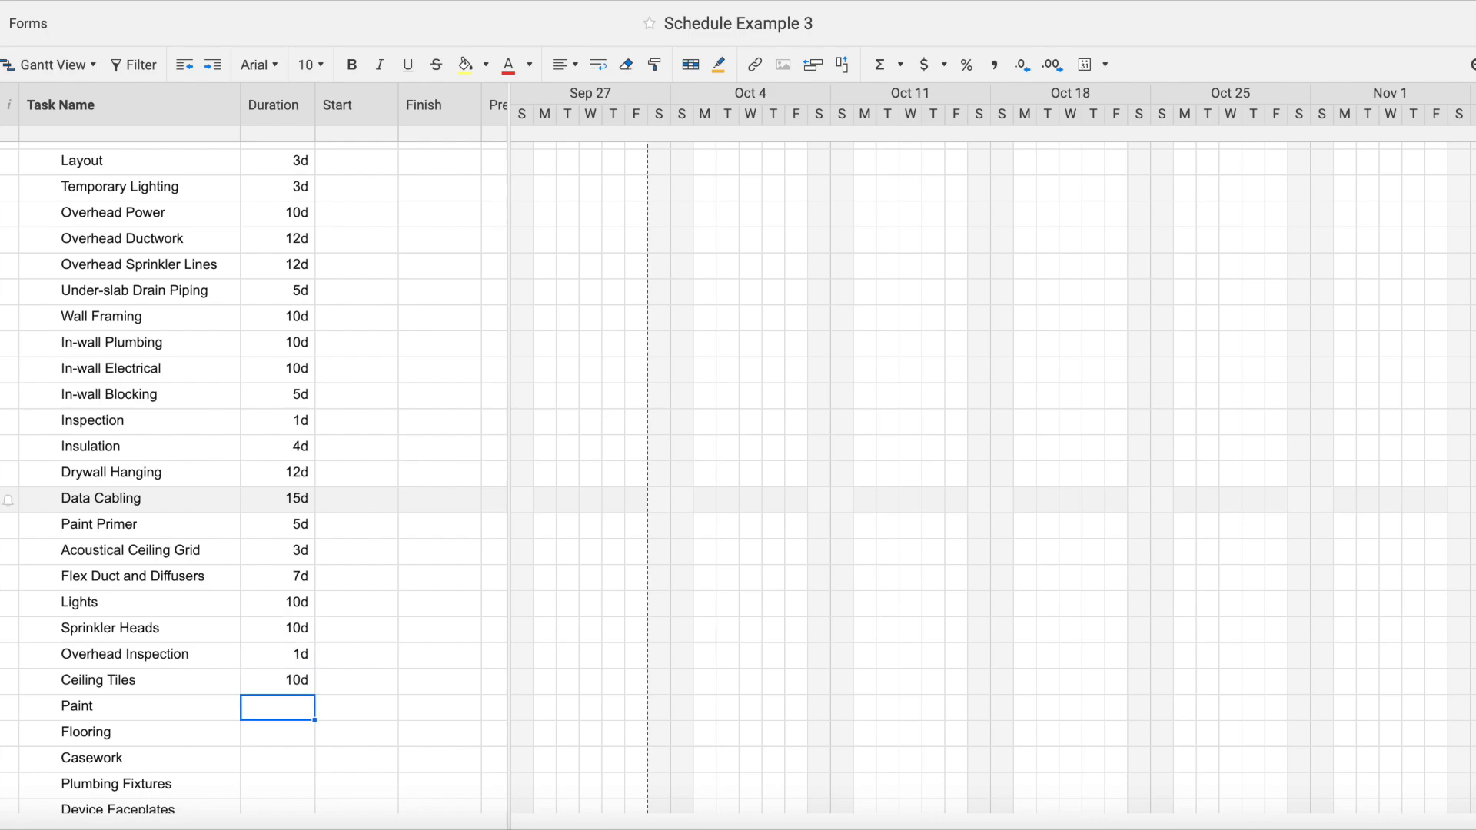
# - Set the durations of Paint to 12 days and of Flooring and Casework to 15 days each
pyautogui.write('12d')
pyautogui.press('Return')
pyautogui.write('15d')
pyautogui.press('Return')
pyautogui.write('15d')
pyautogui.press('Return')
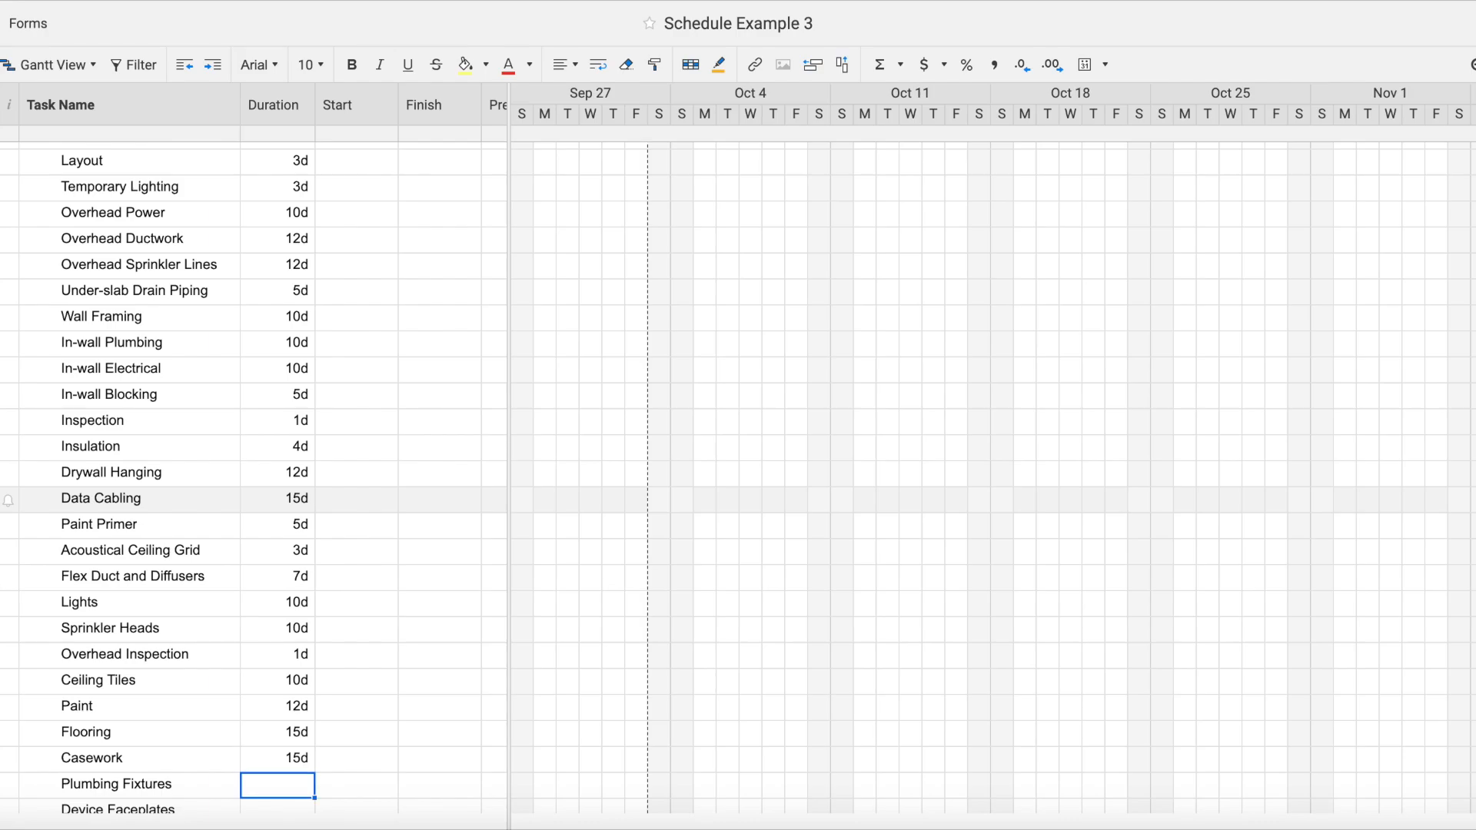
# - Set Plumbing Fixtures and Device Faceplates to 5 days each, Doors and Hardware to 10 days, and Signage to 2 days
pyautogui.scroll(-5, 332, 557)
pyautogui.write('5d')
pyautogui.press('Return')
pyautogui.write('5d')
pyautogui.press('Return')
pyautogui.write('10d')
pyautogui.press('Return')
pyautogui.write('2d')
pyautogui.press('Return')
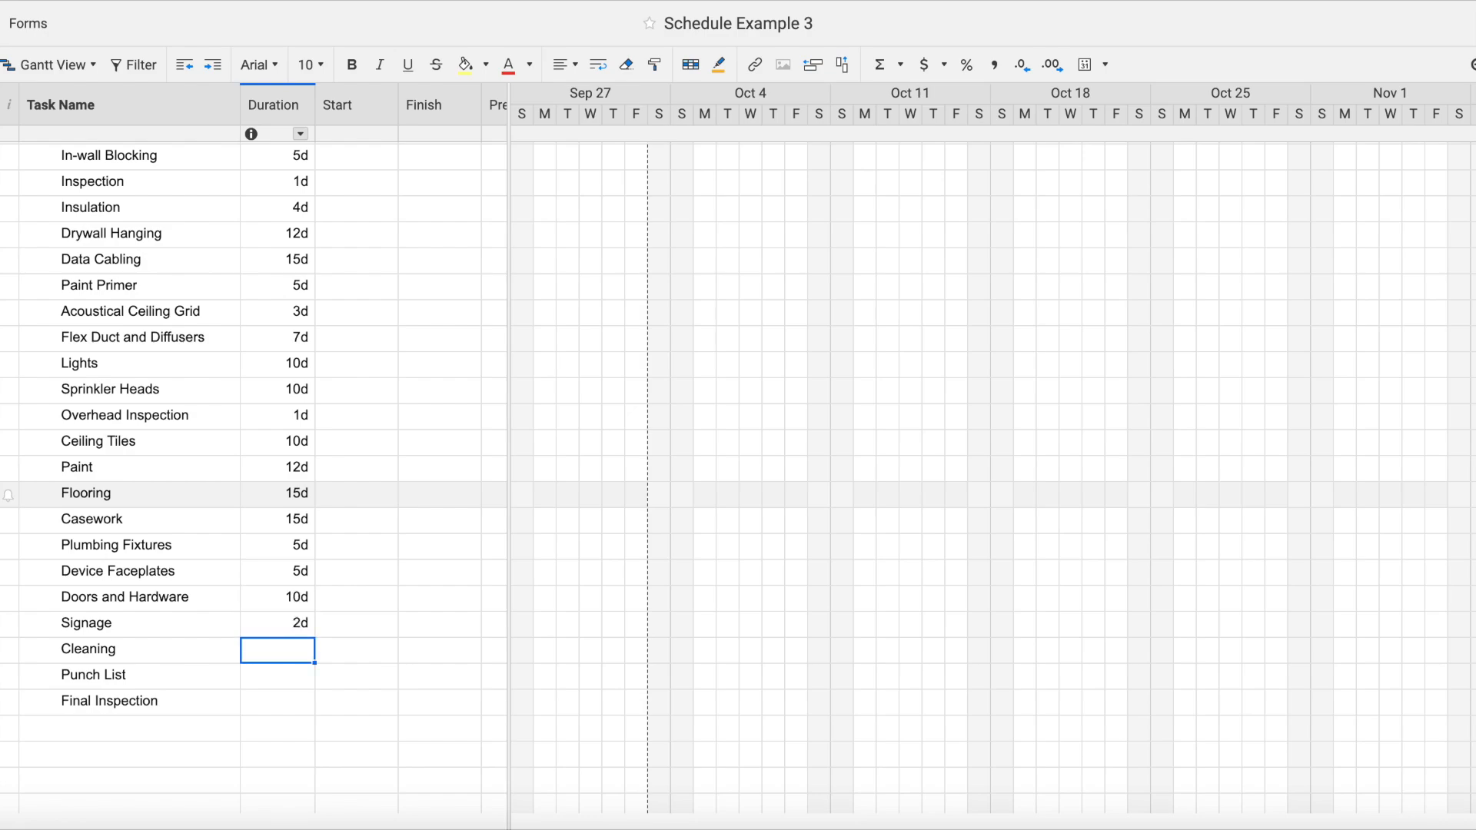
# - Set the durations of Cleaning to 3 days, Punch List to 5 days, and Final Inspection to 1 day
pyautogui.write('3d')
pyautogui.press('Return')
pyautogui.write('5d')
pyautogui.press('Return')
pyautogui.write('1d')
pyautogui.press('Return')
# - Set the start date of State Review under Permits to October 5, 2020
pyautogui.scroll(10, 266, 372)
pyautogui.click(357, 180)
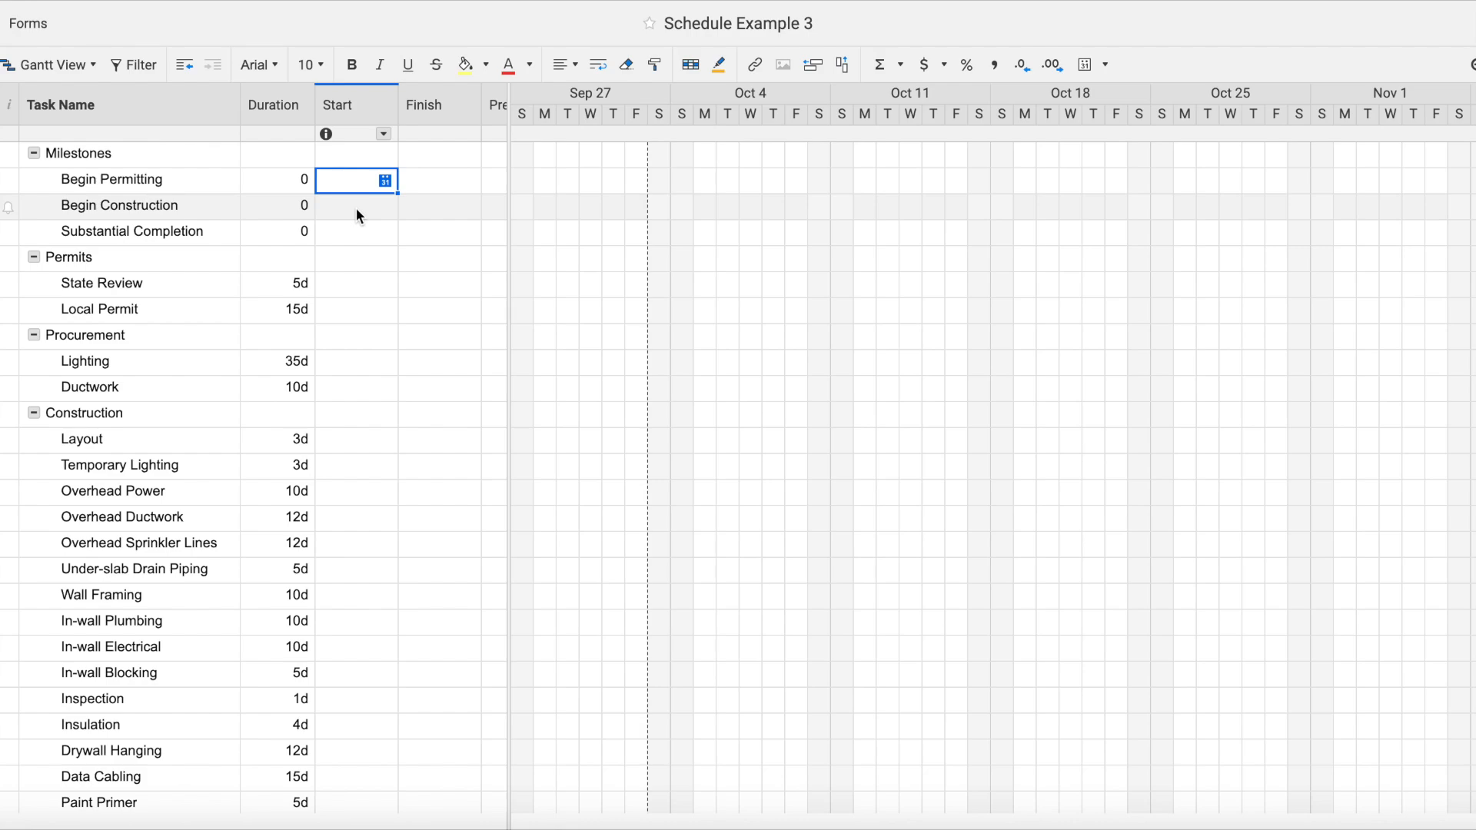
pyautogui.click(362, 283)
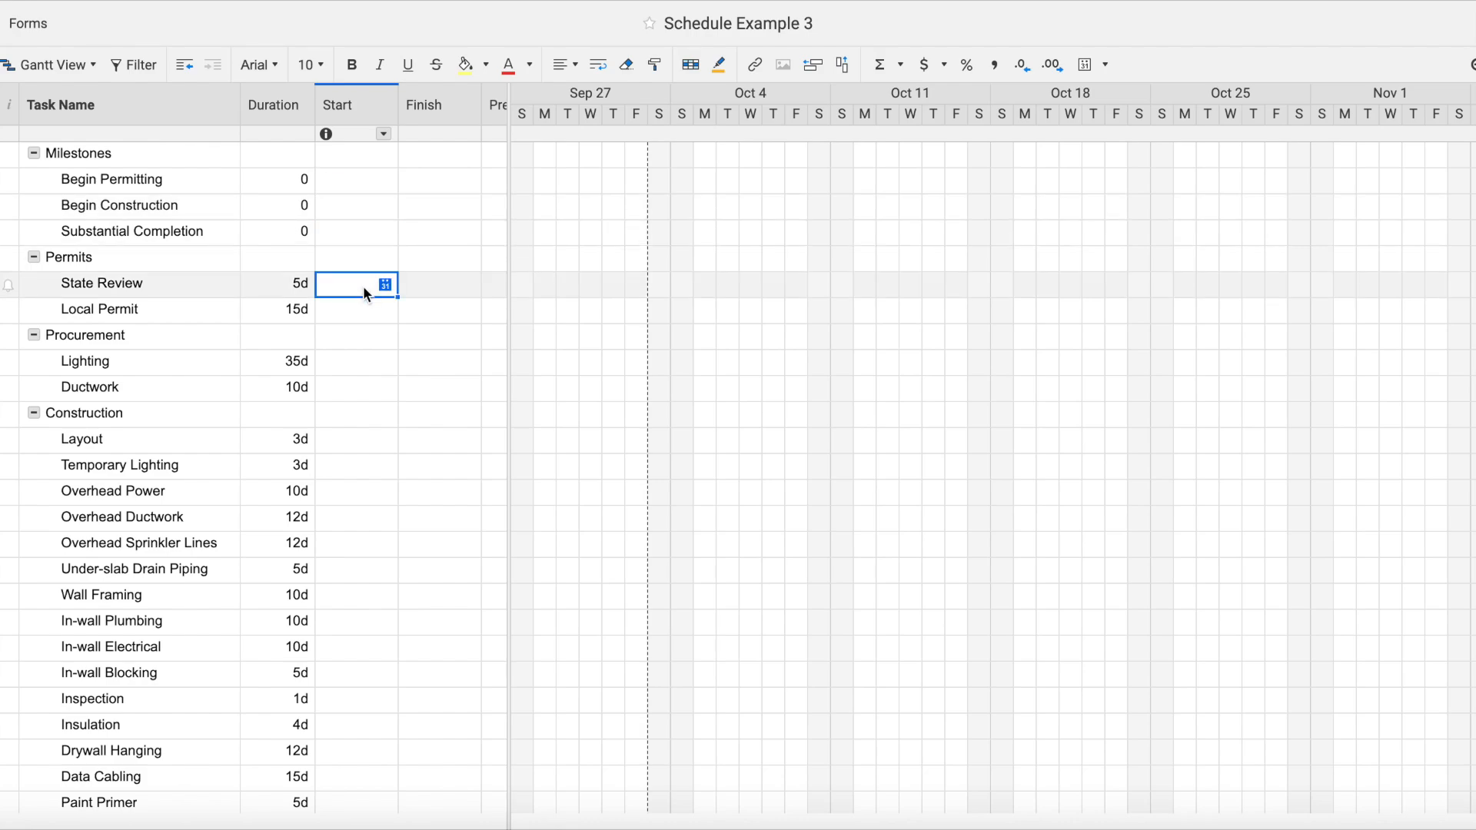
pyautogui.click(385, 284)
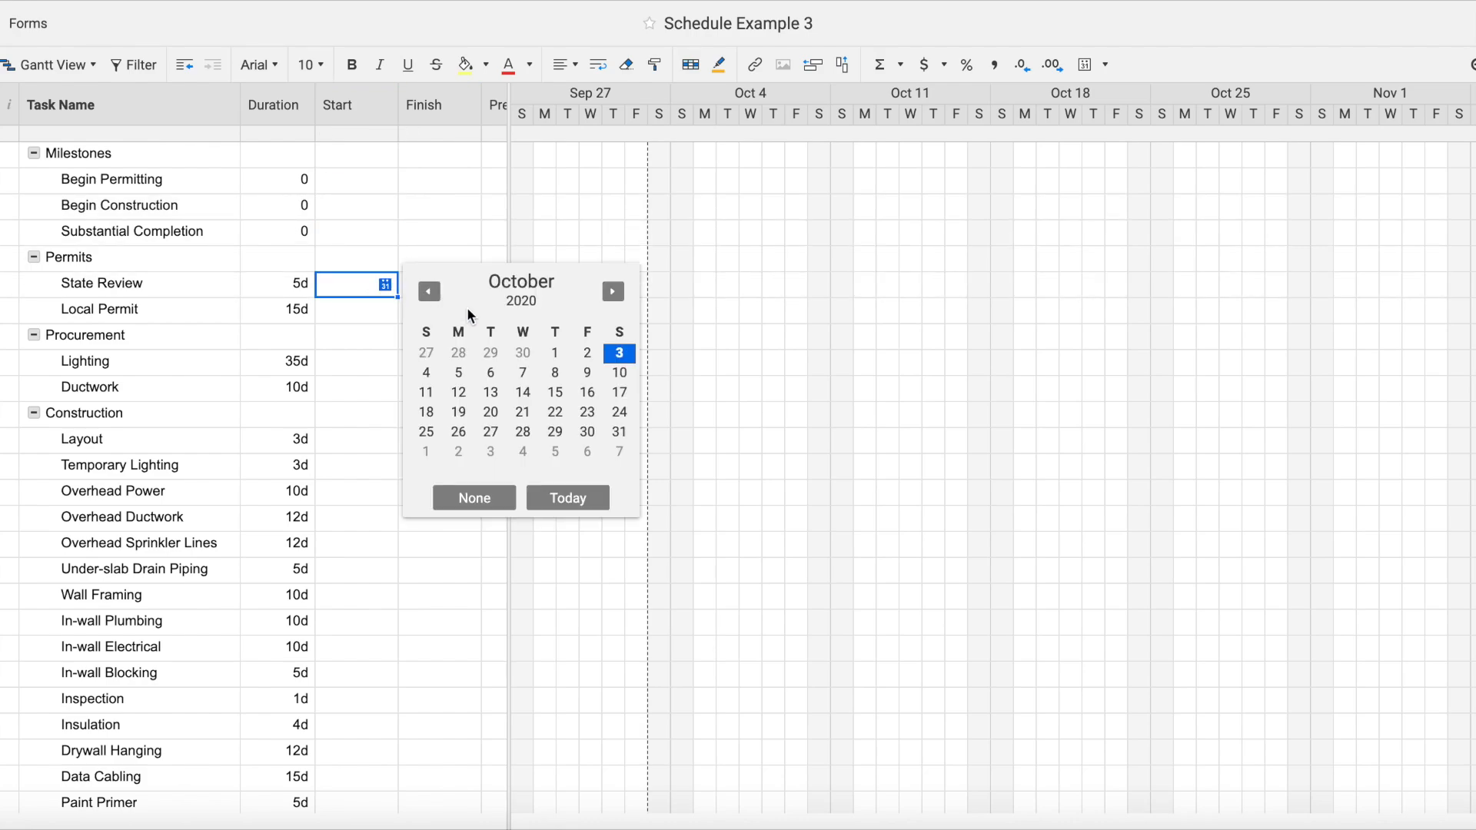
pyautogui.click(459, 373)
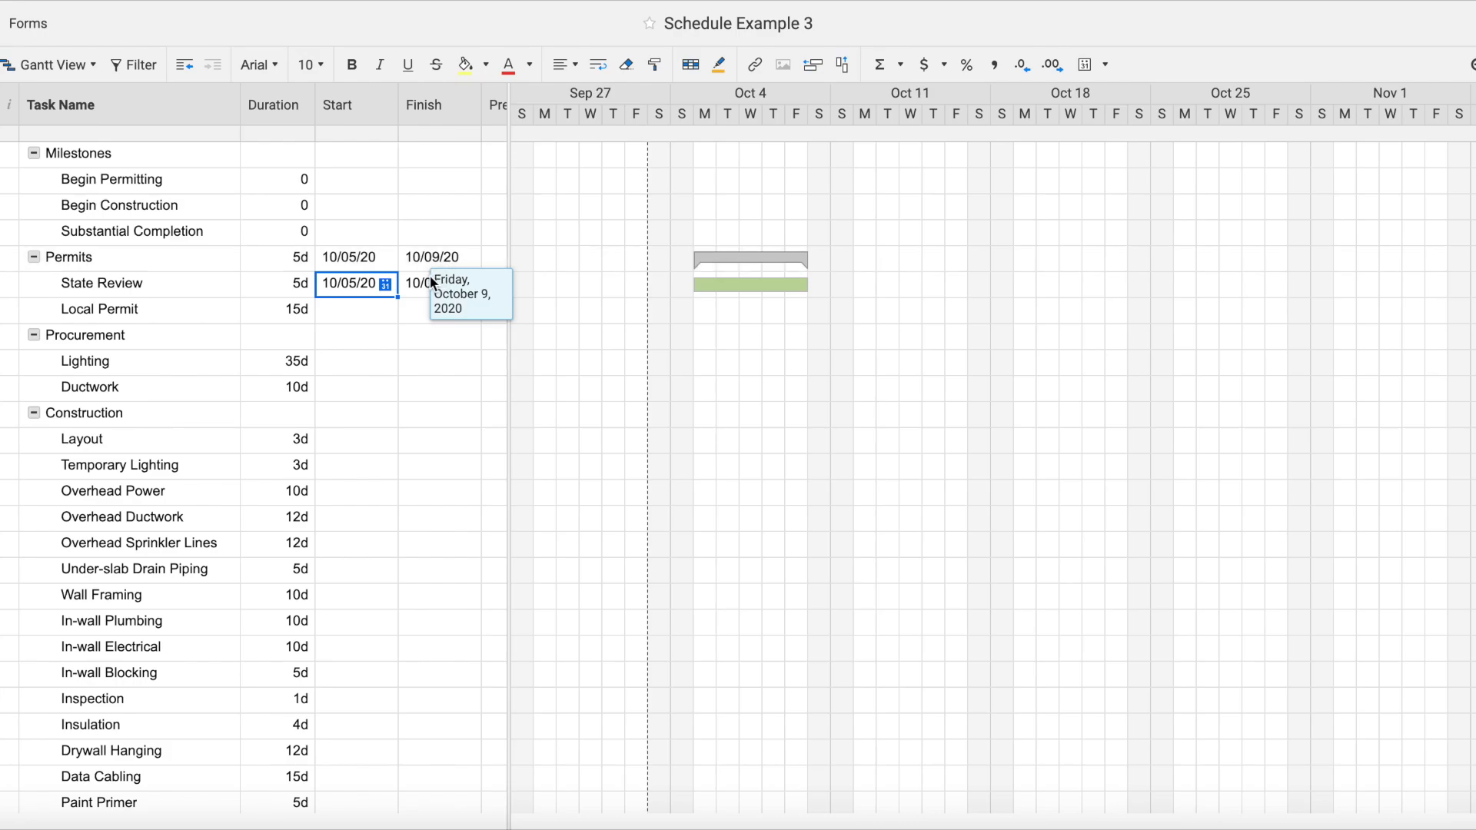
# - Widen the grid area to expose the full Predecessors column and set Local Permit's predecessor to row 6
pyautogui.click(522, 348)
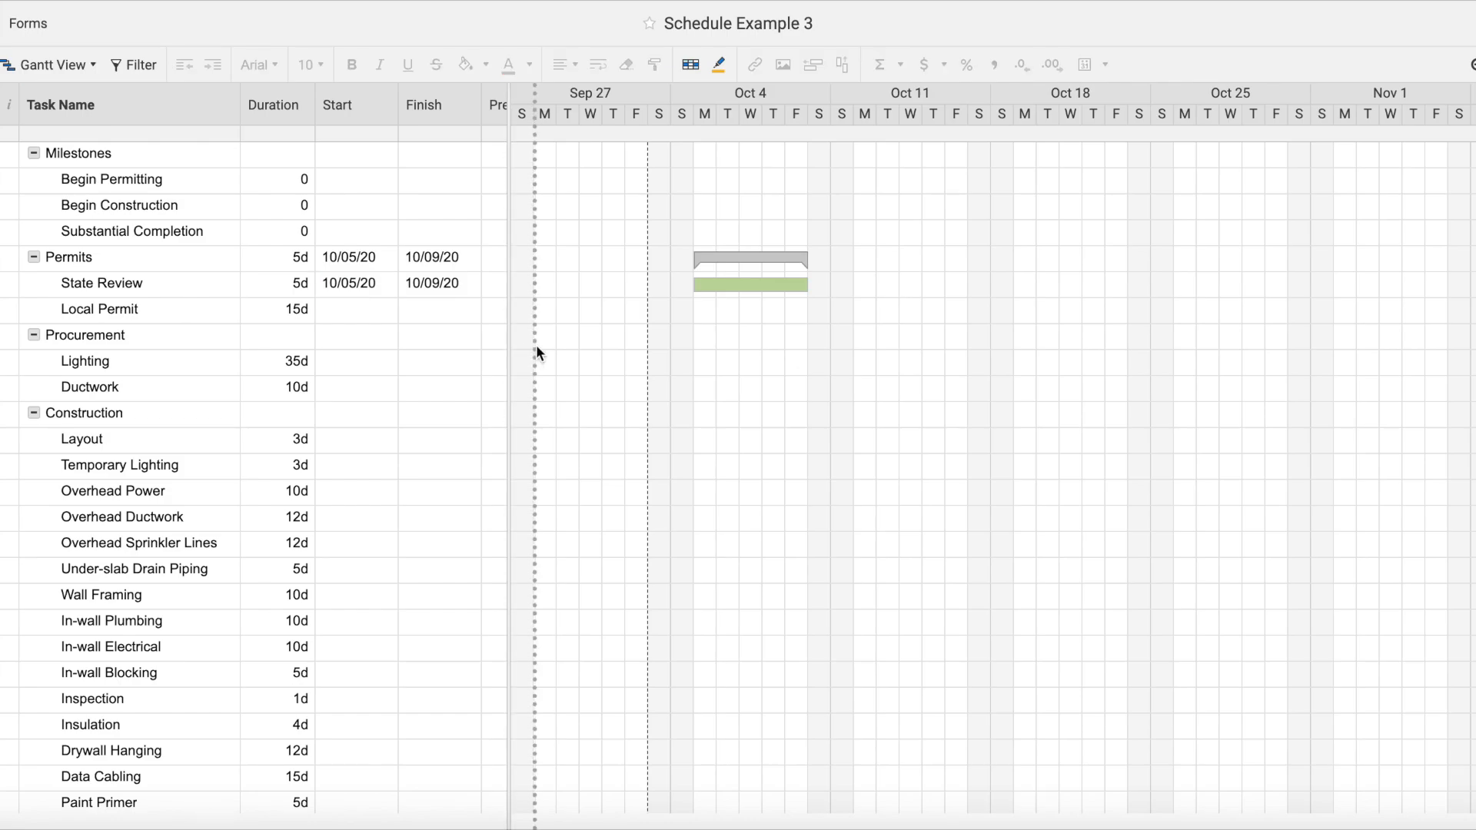
pyautogui.moveTo(629, 353); pyautogui.dragTo(629, 348)
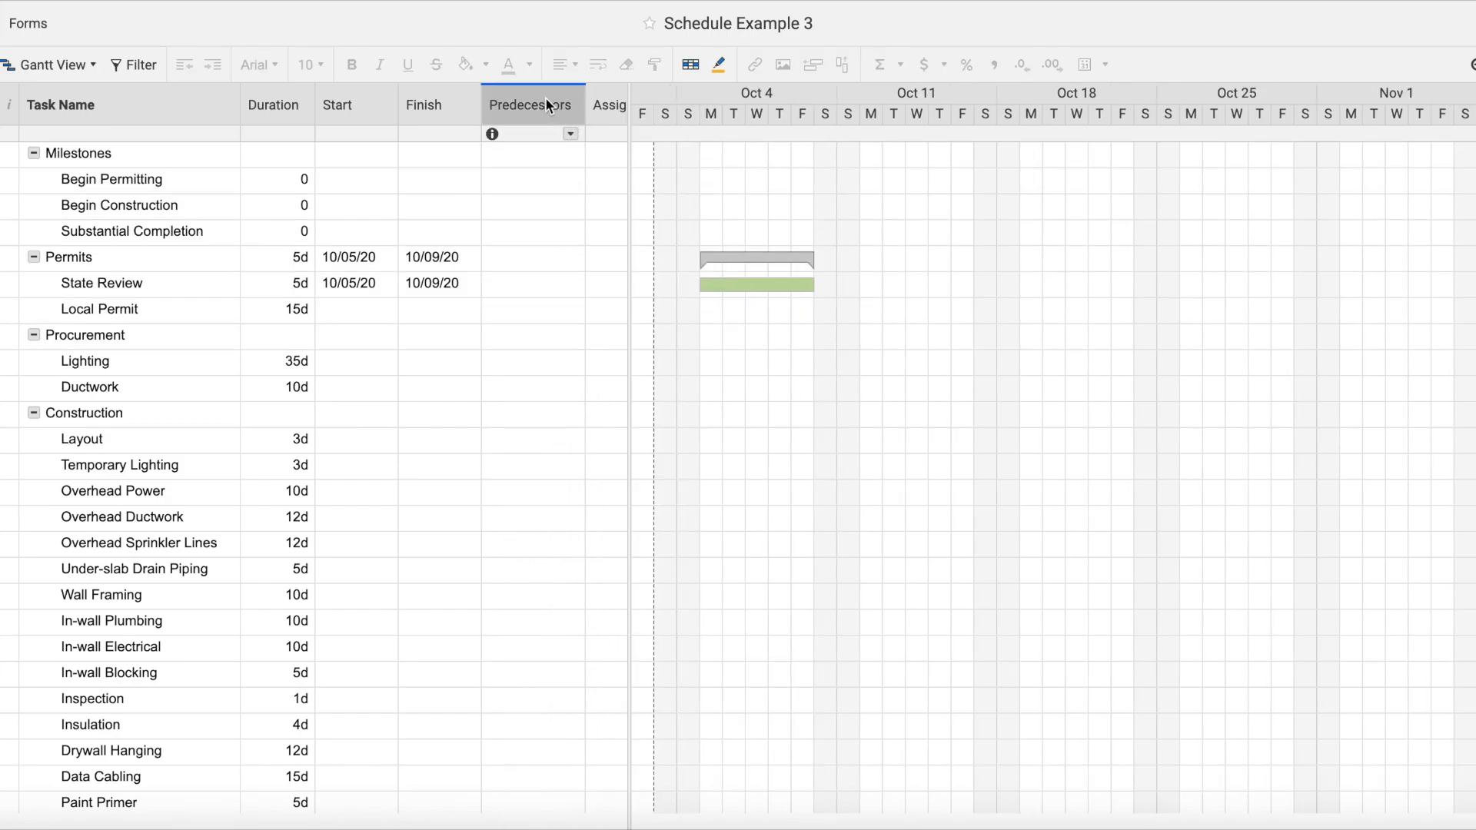
pyautogui.click(521, 286)
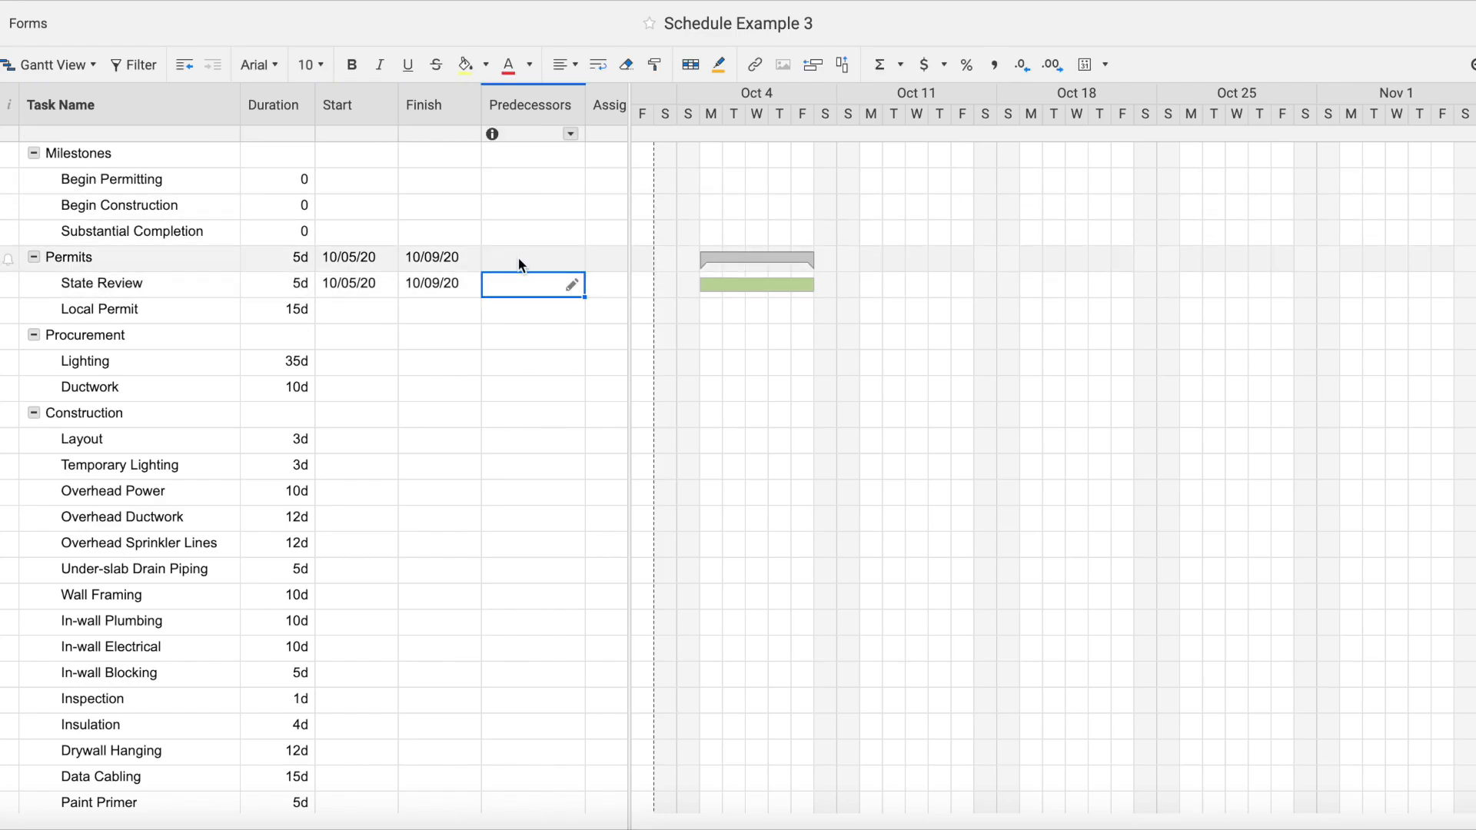
pyautogui.click(537, 311)
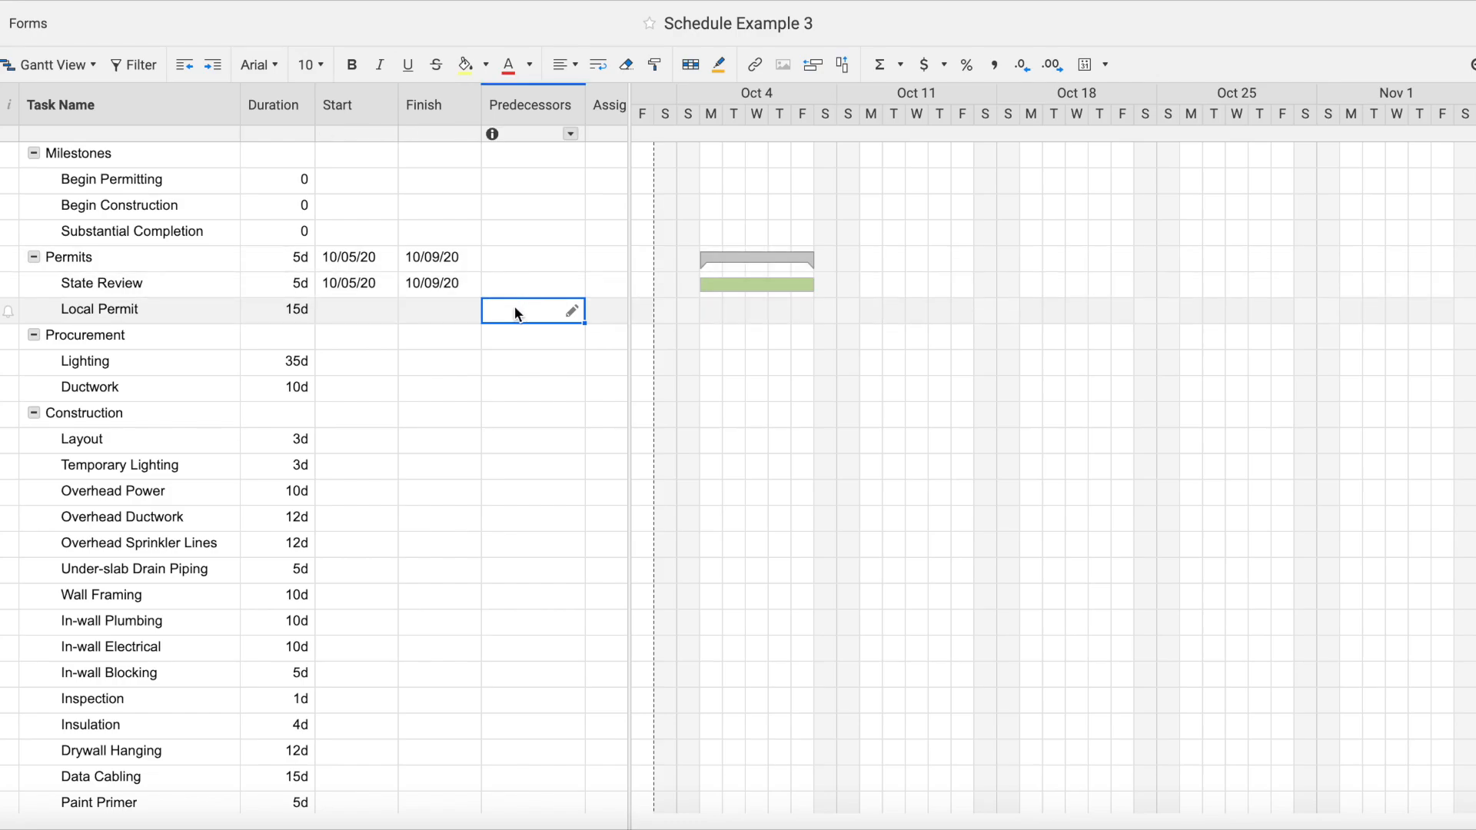
pyautogui.write('6')
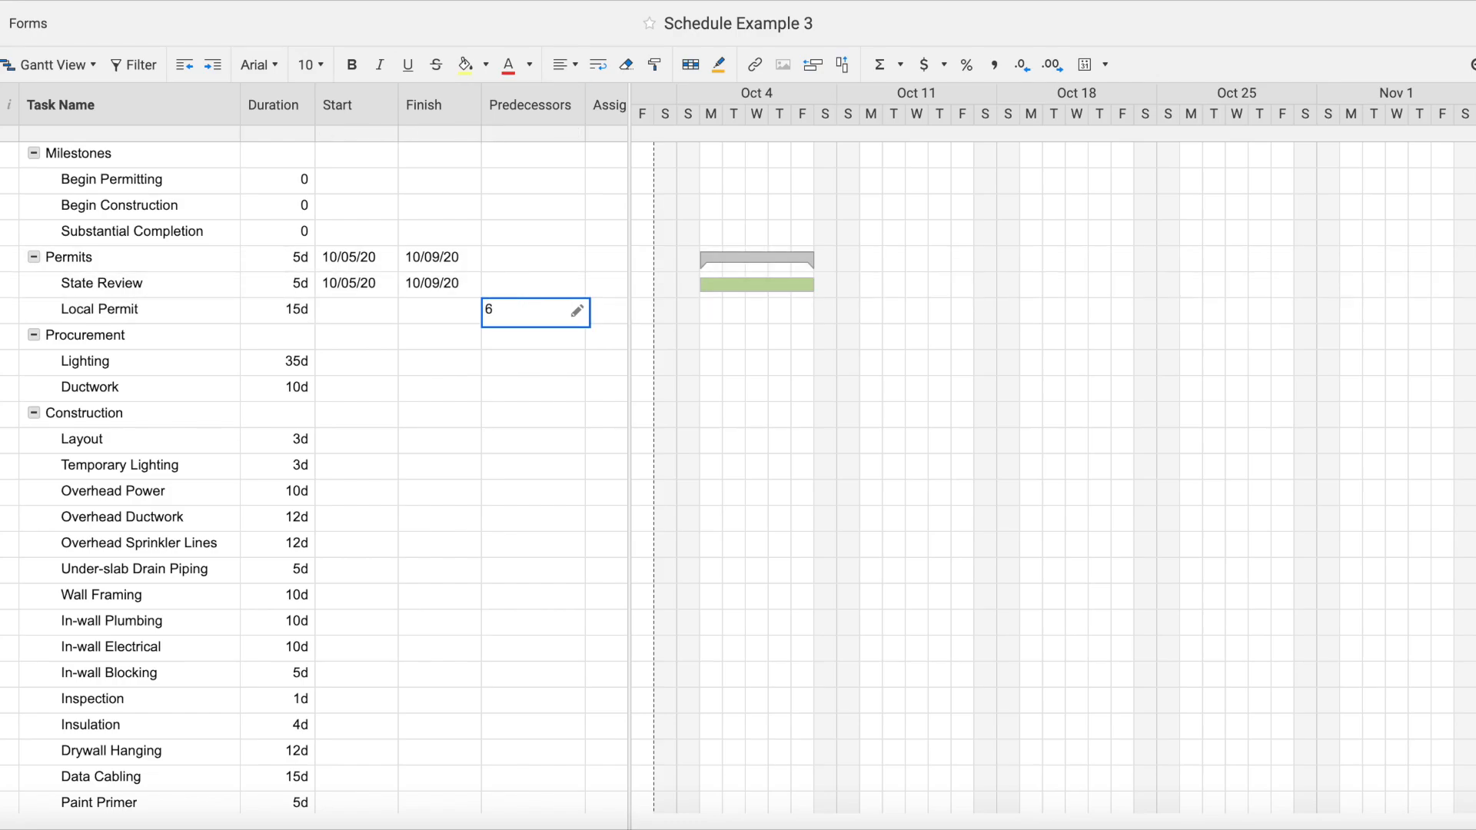
pyautogui.press('Return')
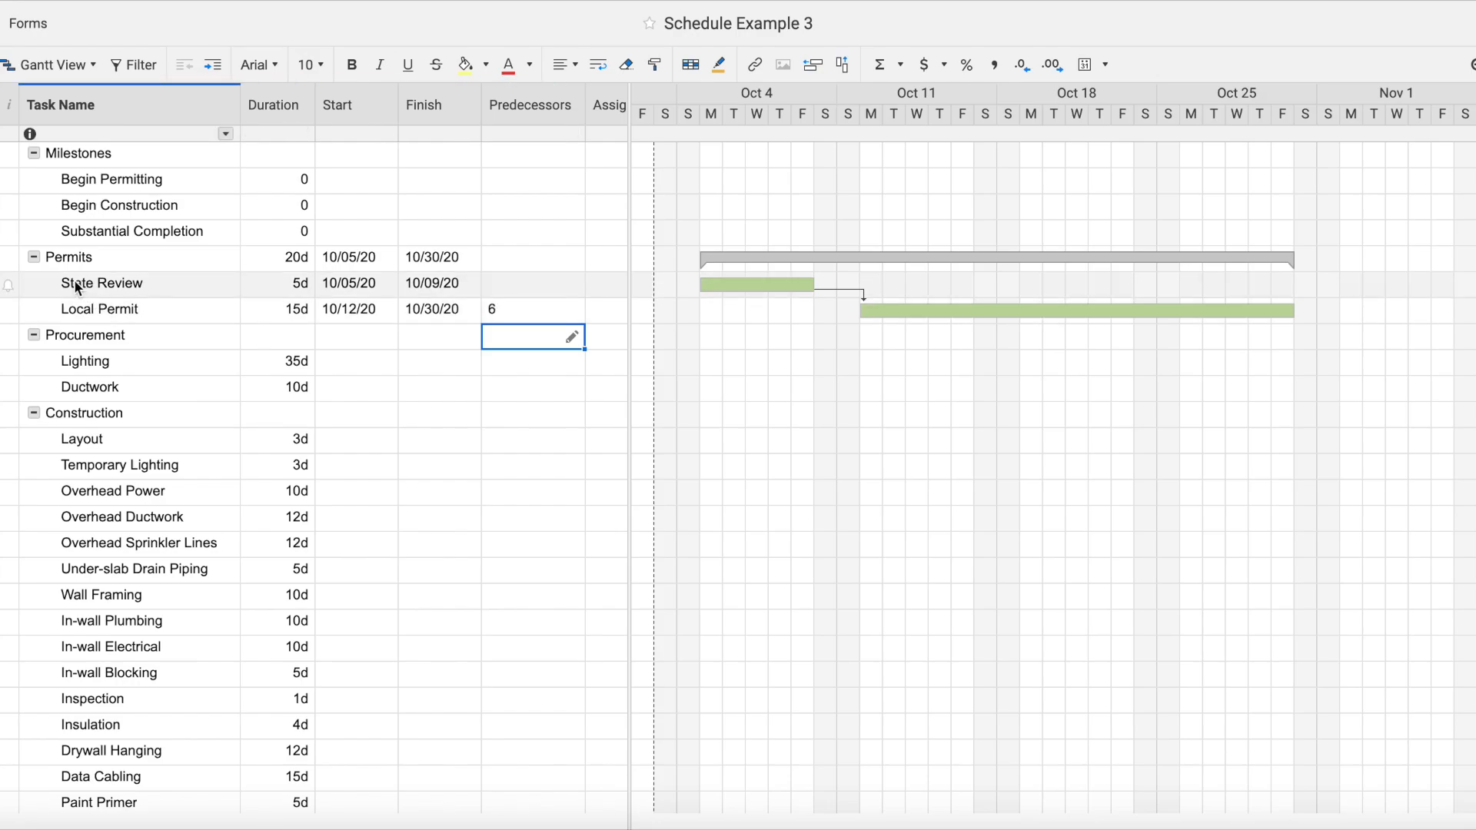
# - Examine the dependency type and lag options in the predecessor details of Local Permit
pyautogui.click(116, 286)
pyautogui.click(499, 310)
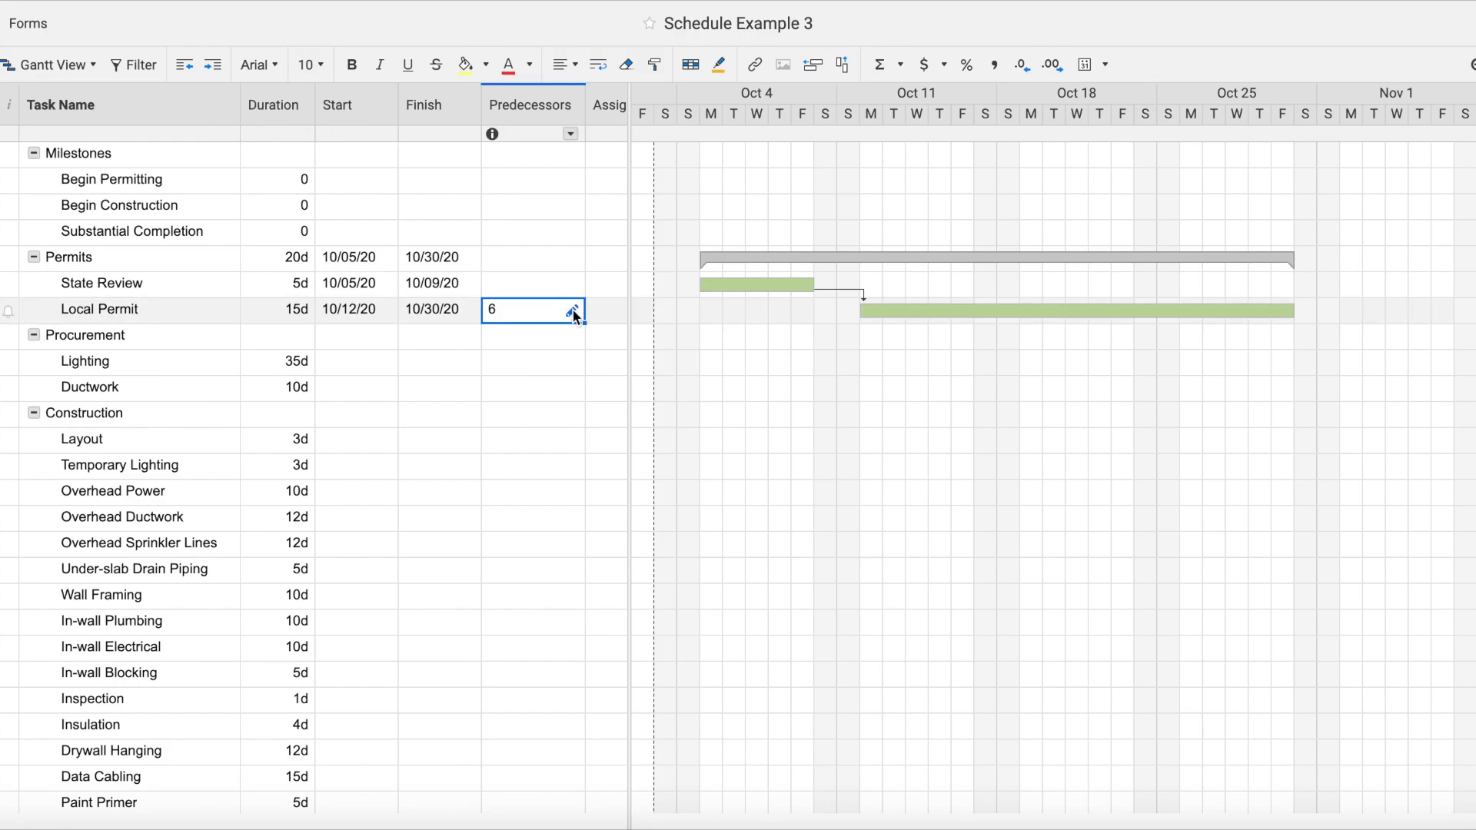
pyautogui.click(572, 312)
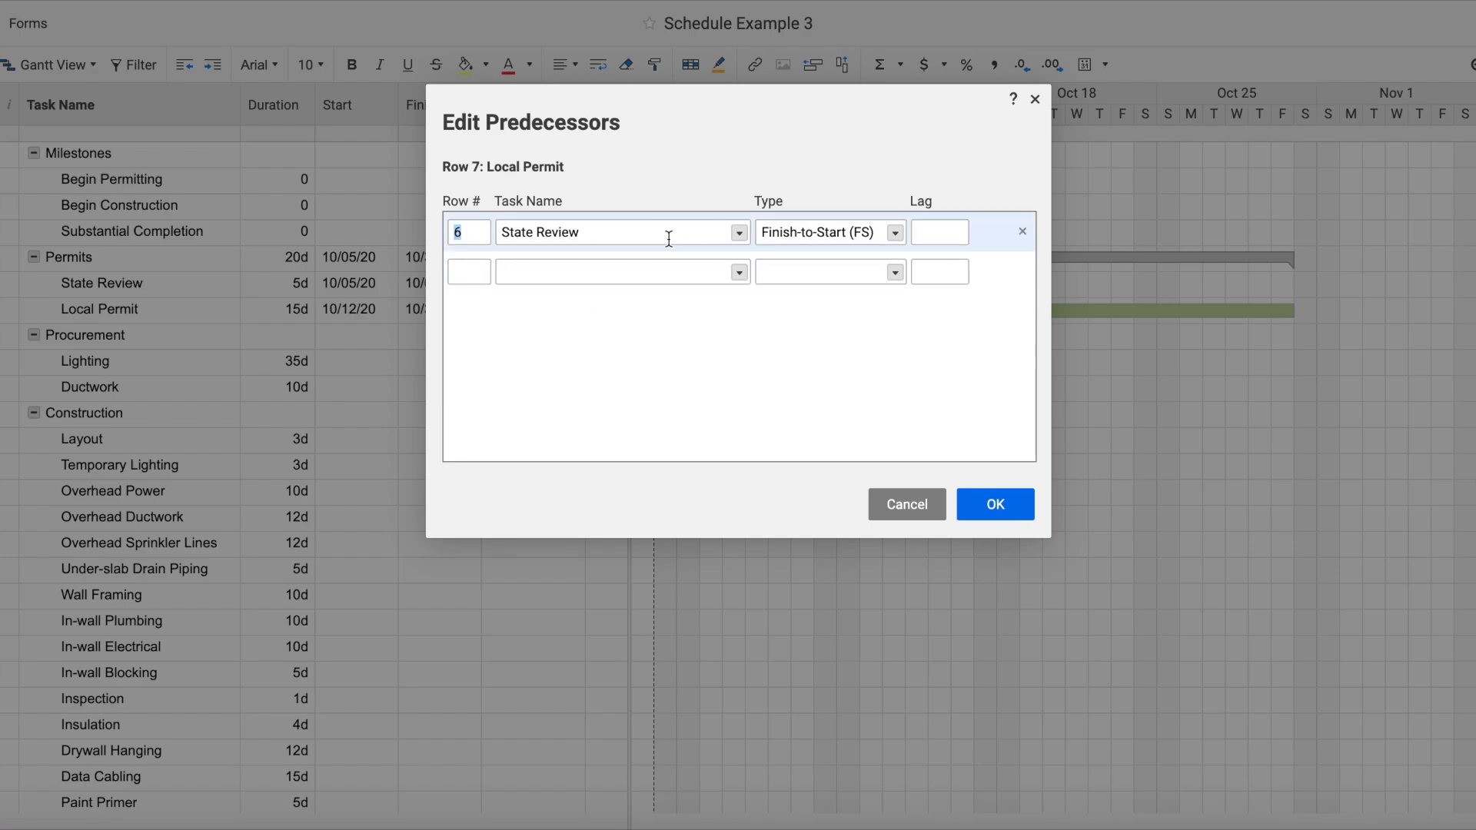
pyautogui.click(897, 234)
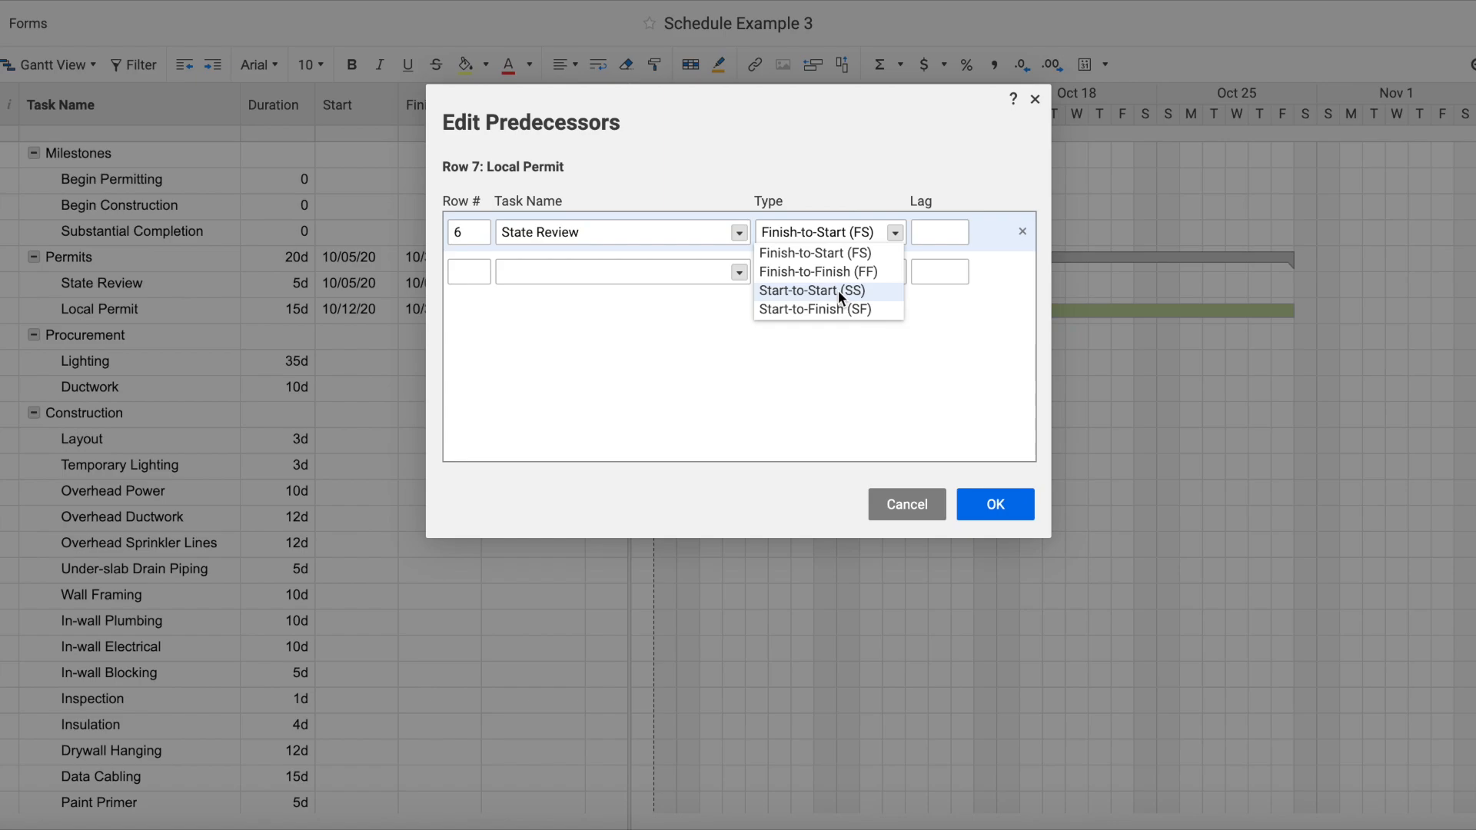
pyautogui.click(937, 232)
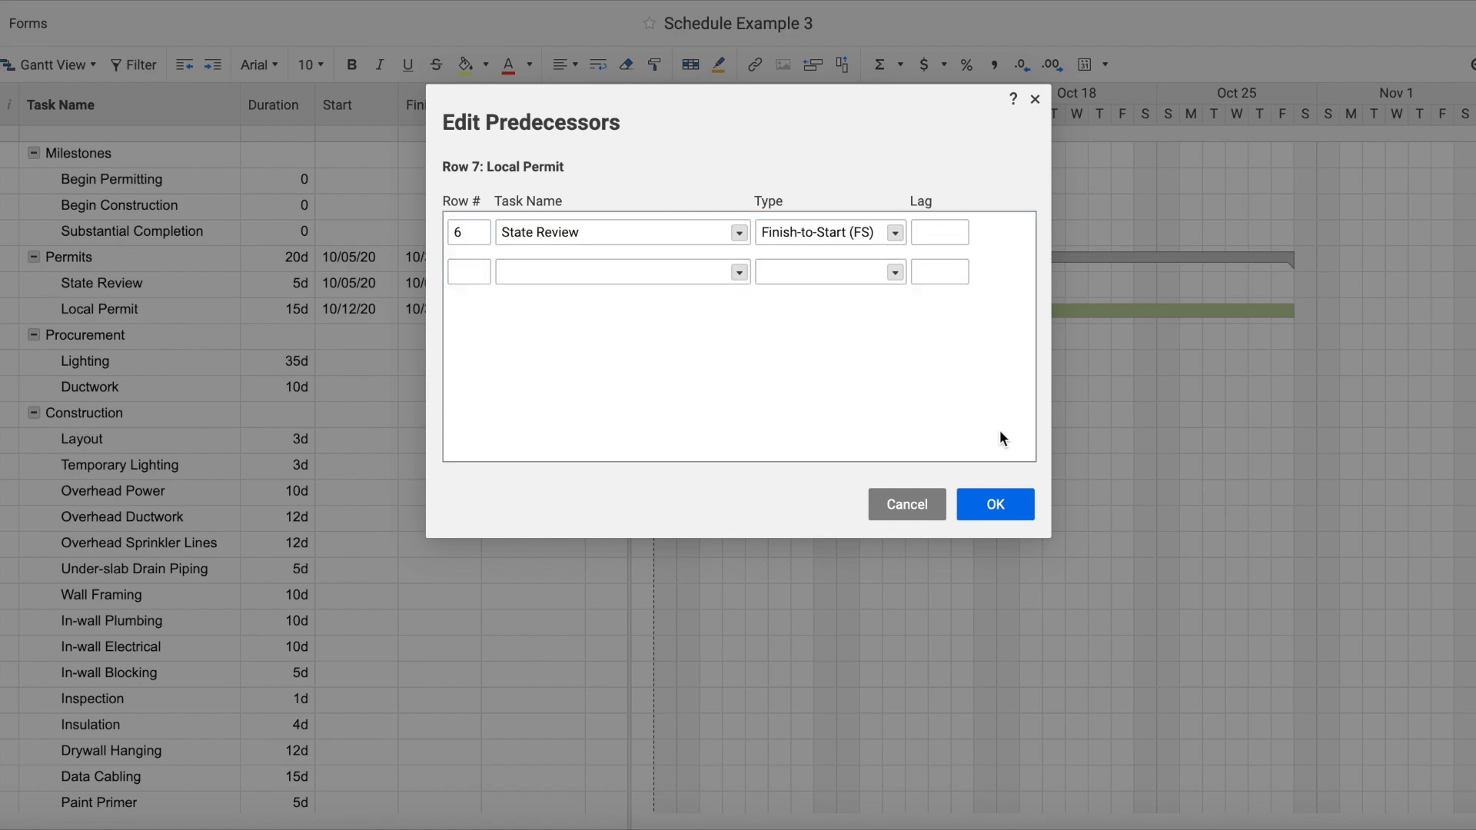
pyautogui.click(996, 507)
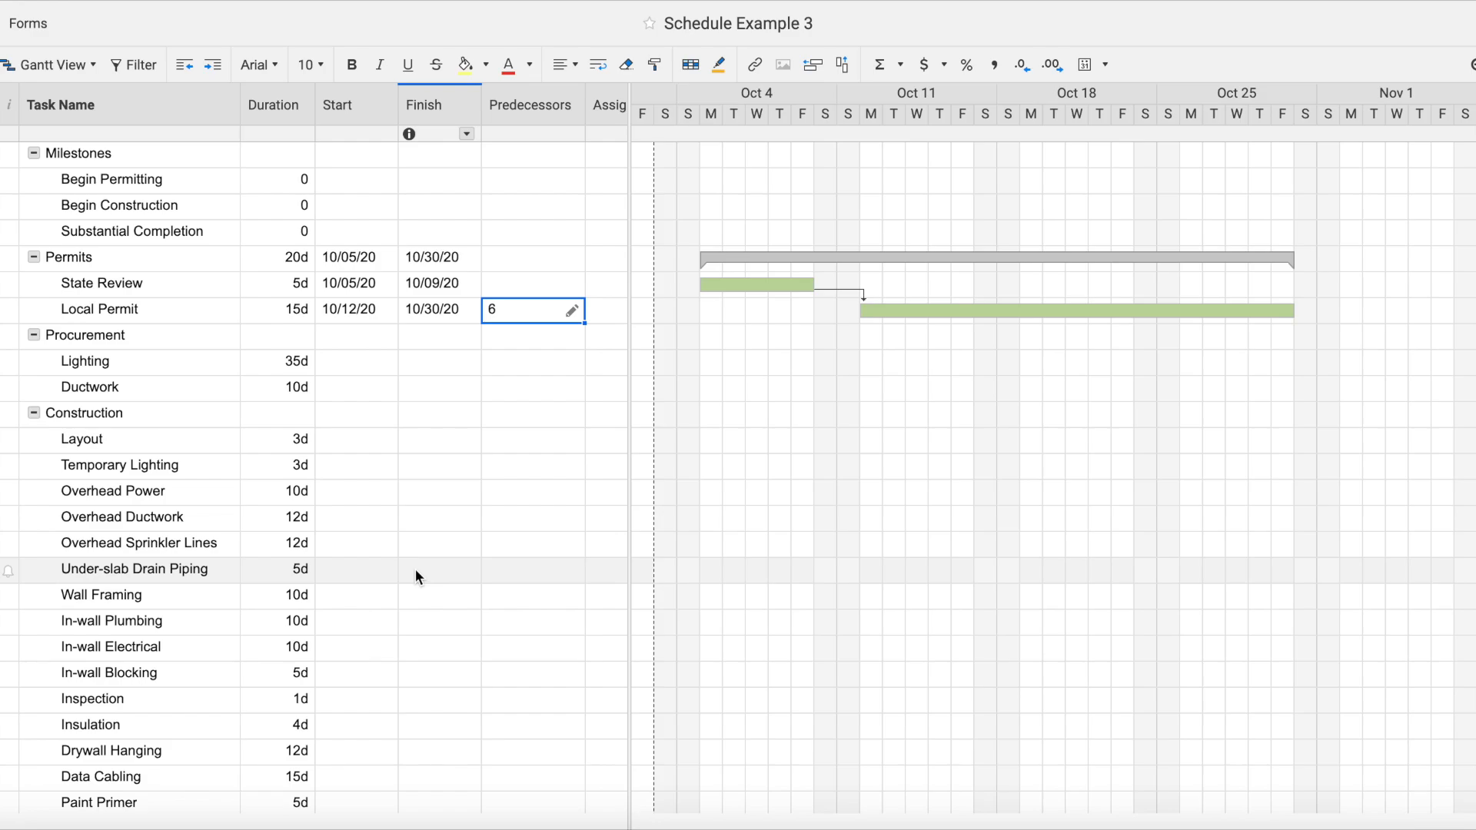
# - Set row 6 as the predecessor of both procurement tasks, Lighting and Ductwork
pyautogui.click(511, 361)
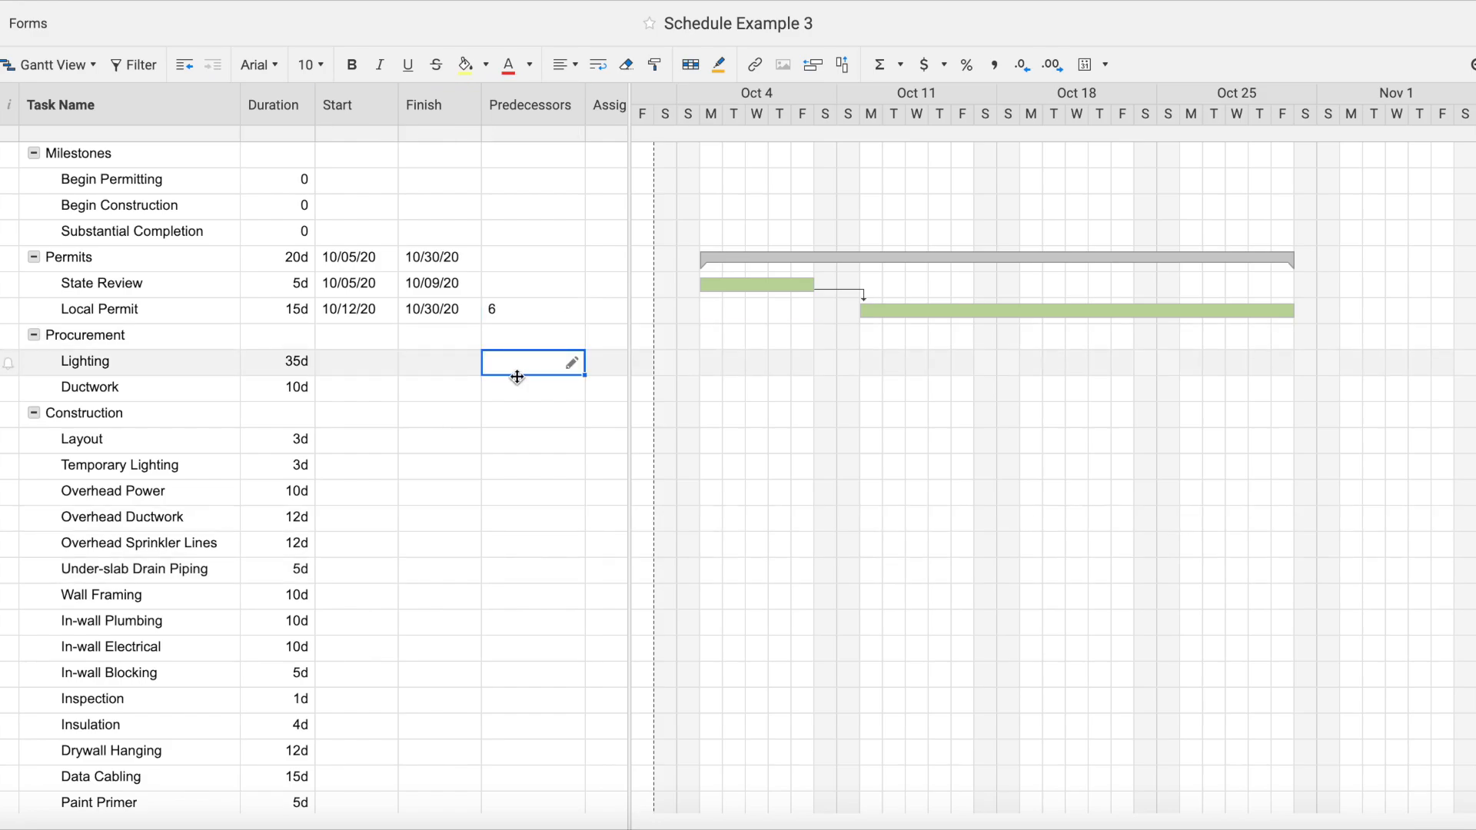
pyautogui.write('6')
pyautogui.press('Return')
pyautogui.write('6')
pyautogui.press('Return')
# - Set the predecessor of Layout to row 7 and of Temporary Lighting to row 12
pyautogui.press('Return')
pyautogui.write('7')
pyautogui.press('Return')
pyautogui.write('12')
pyautogui.press('Return')
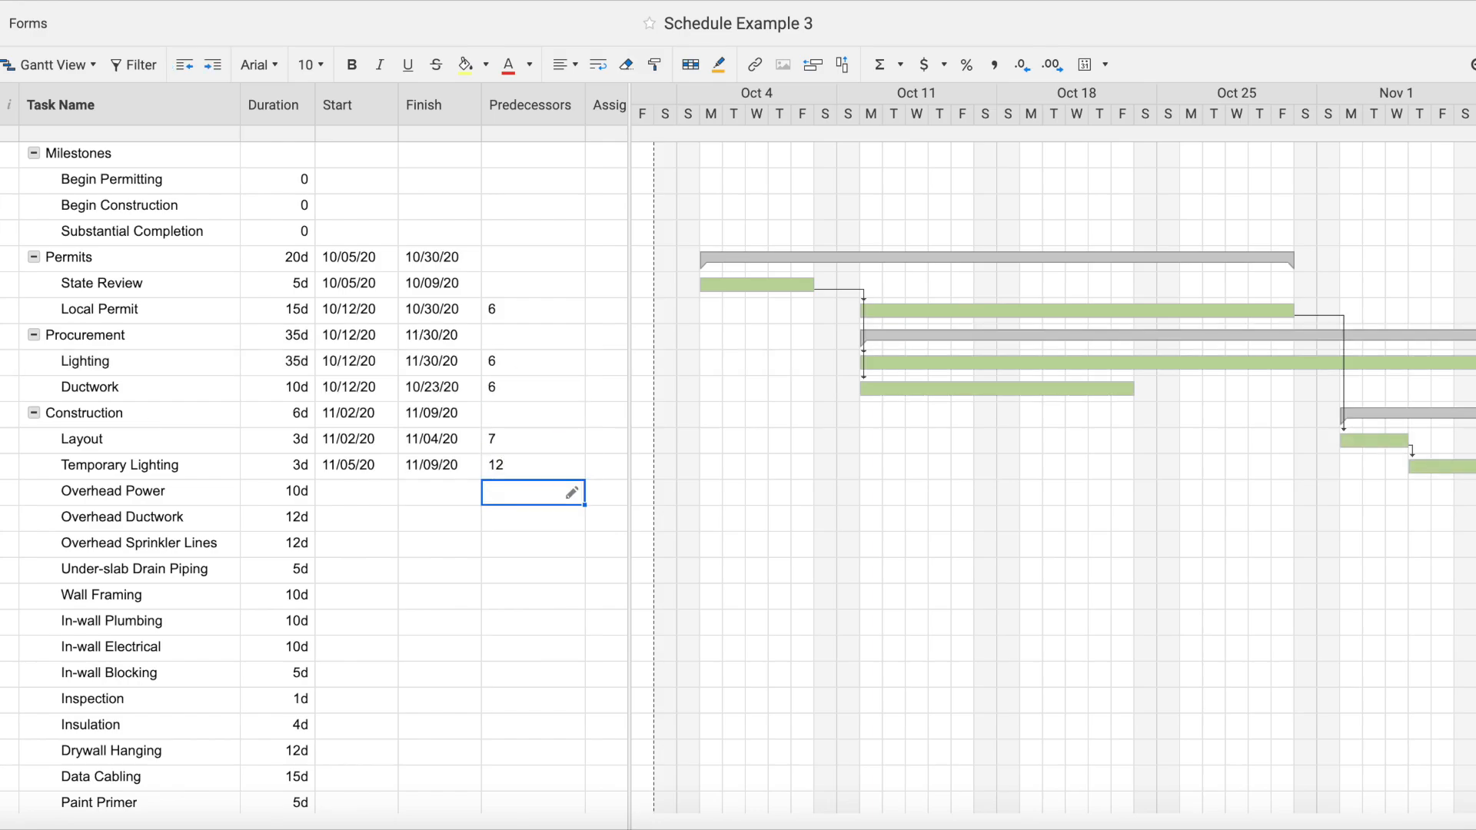
# - Set the predecessors of Overhead Power to row 12, Overhead Ductwork to row 14, and Overhead Sprinkler Lines to row 15
pyautogui.write('12')
pyautogui.press('Return')
pyautogui.write('14')
pyautogui.press('Return')
pyautogui.write('15')
pyautogui.press('Return')
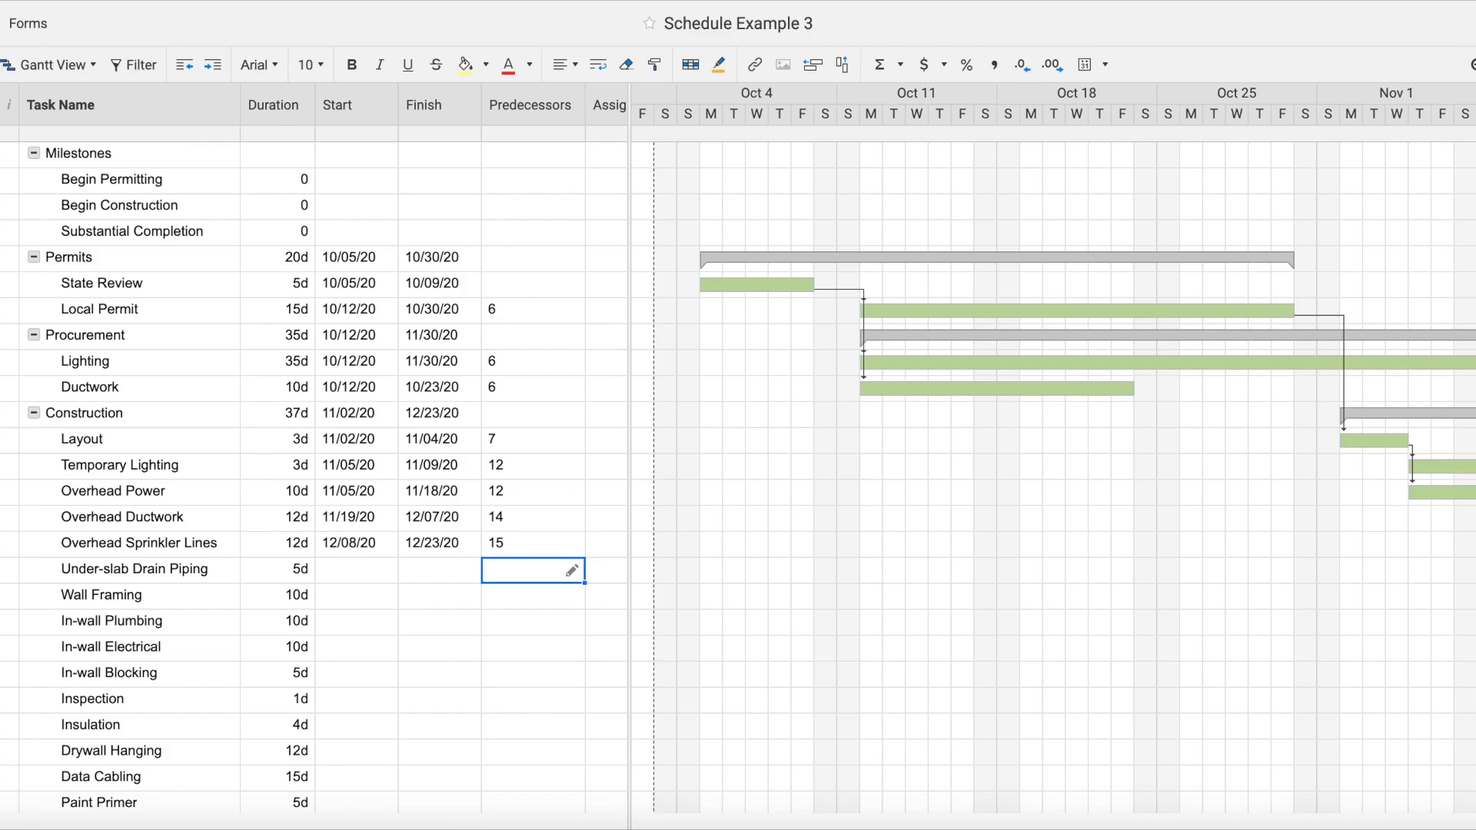
# - Set the predecessor of Under-slab Drain Piping to row 16 and of Wall Framing to row 17
pyautogui.write('16')
pyautogui.press('Return')
pyautogui.write('17')
pyautogui.press('Return')
# - Set row 18 as the predecessor of In-wall Plumbing, In-wall Electrical, and In-wall Blocking
pyautogui.write('18')
pyautogui.press('Return')
pyautogui.write('18')
pyautogui.press('Return')
pyautogui.write('1')
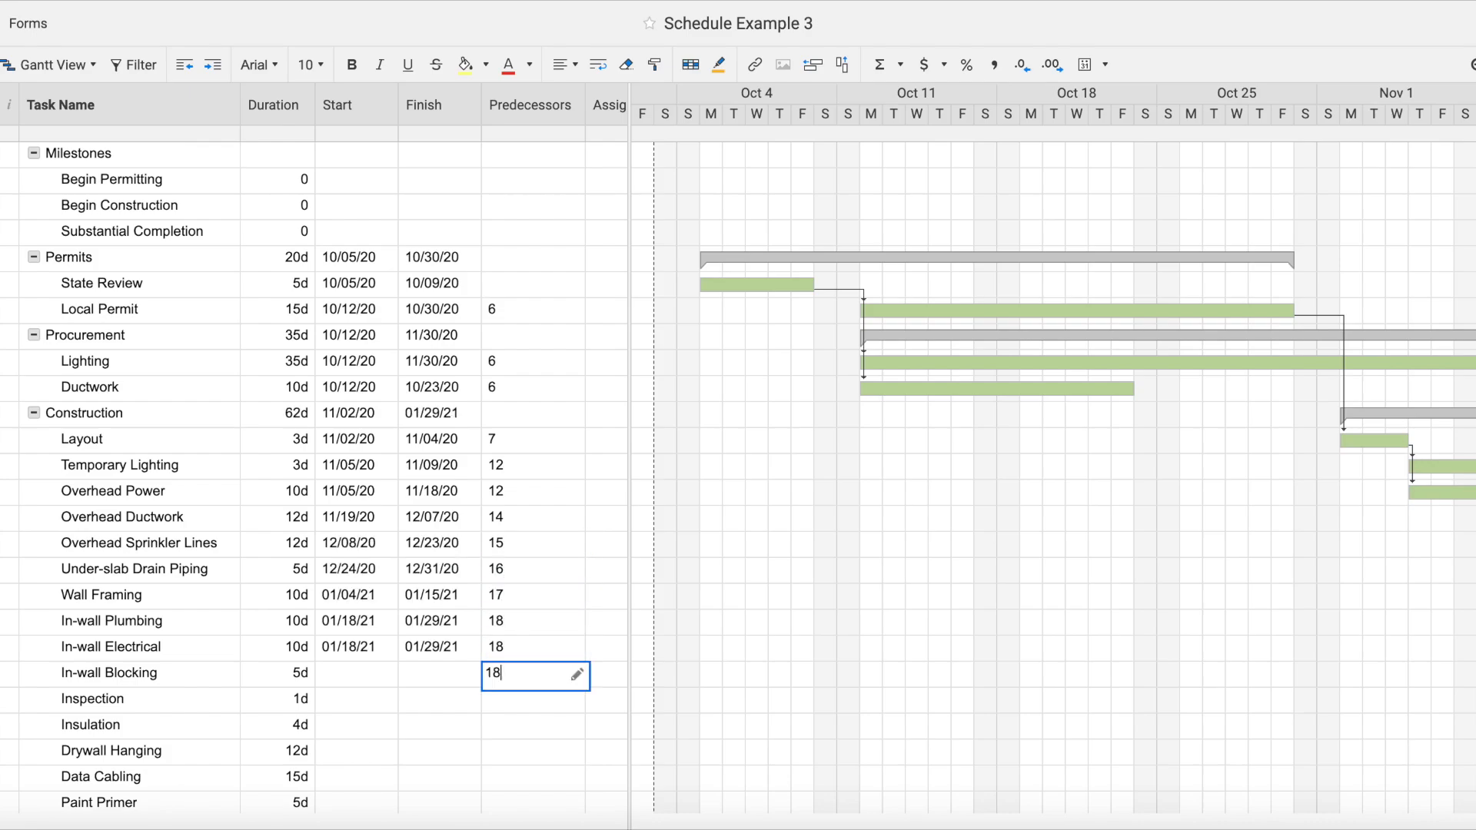
pyautogui.write('8')
pyautogui.press('Return')
pyautogui.write('21,22,23')
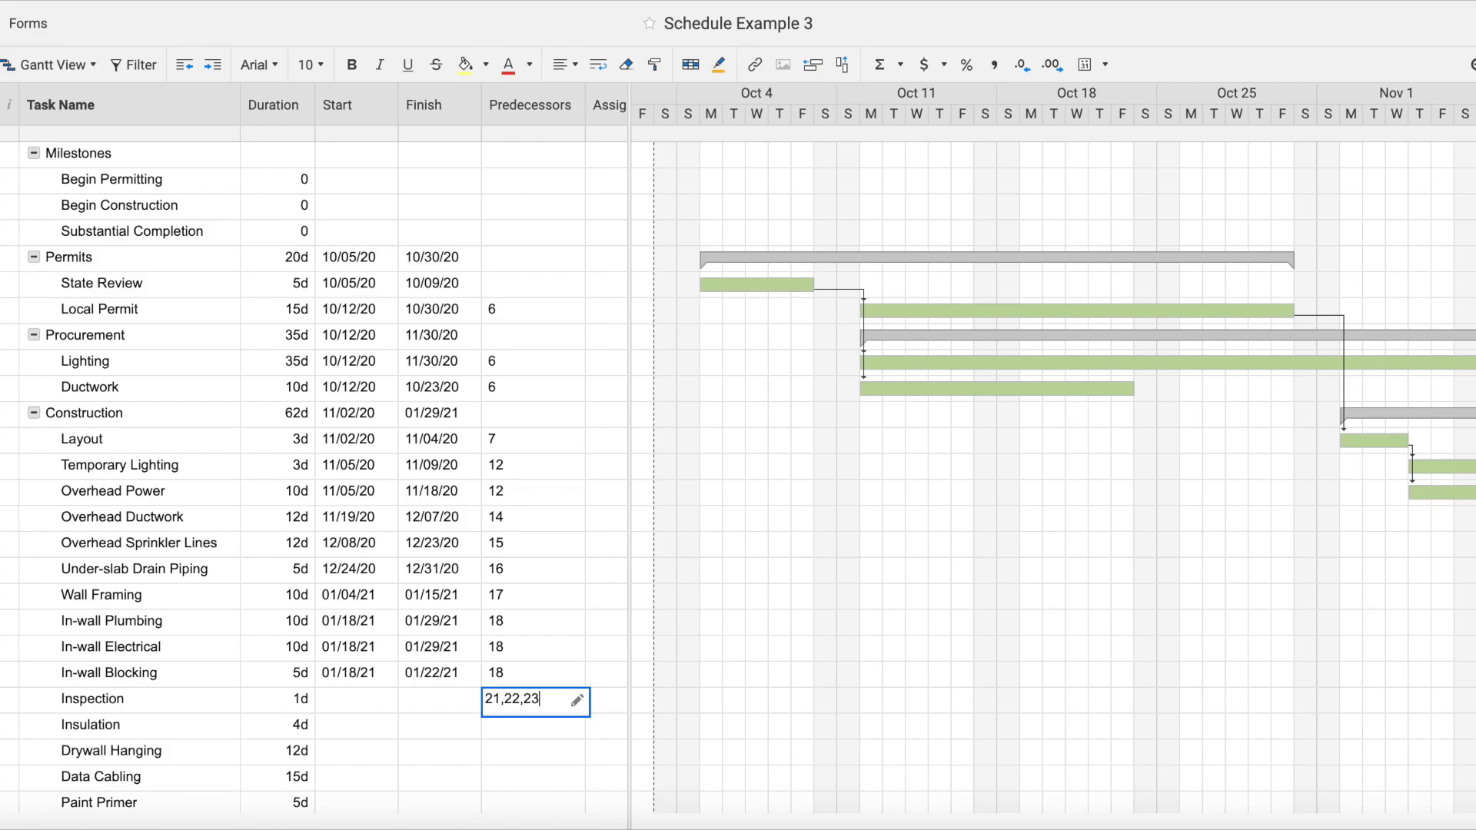
pyautogui.press('Return')
pyautogui.press('Up')
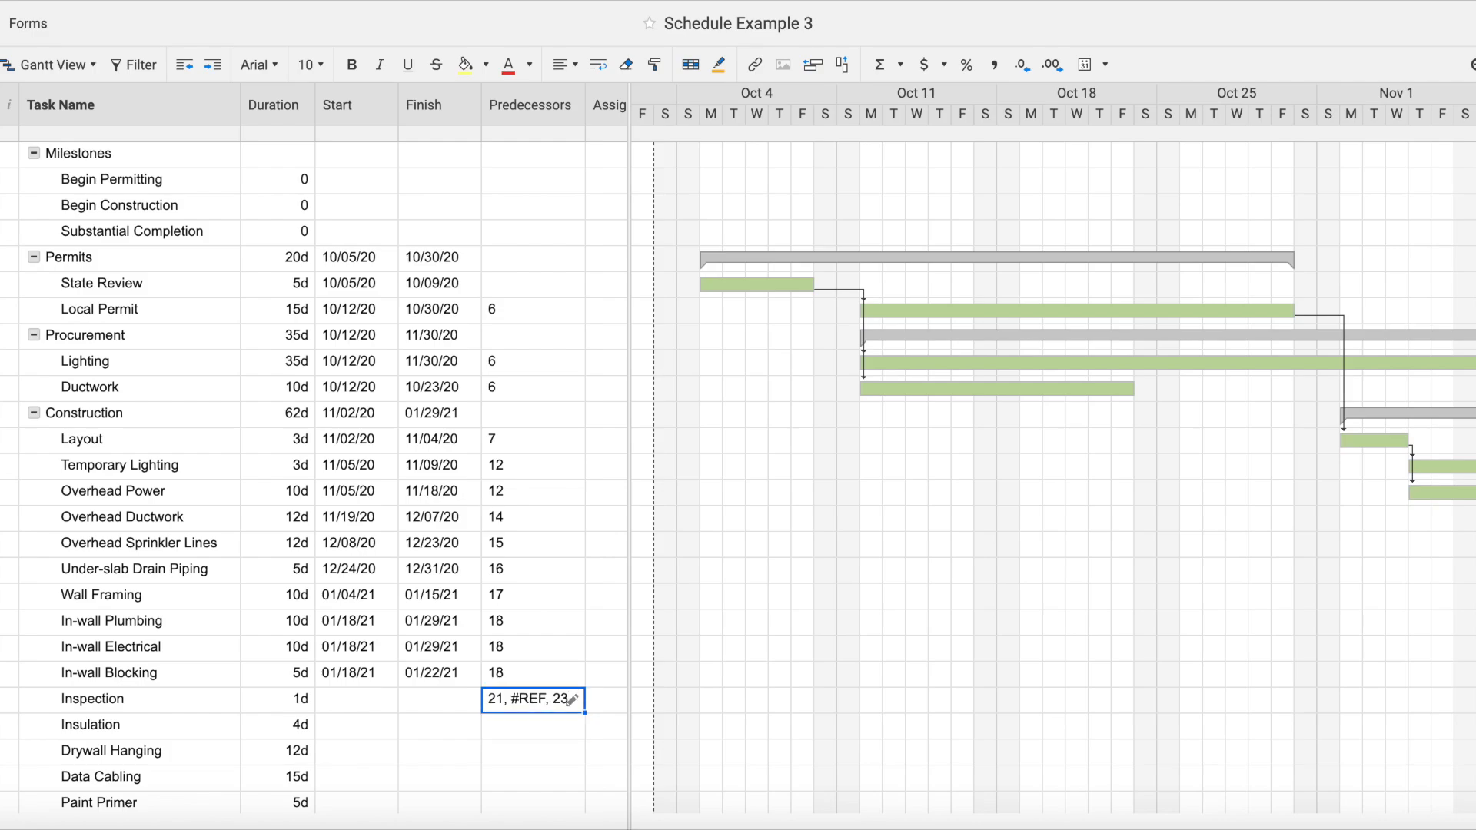
# - Set the predecessors of Inspection to rows 19, 20, and 21
pyautogui.write('19, 20, ')
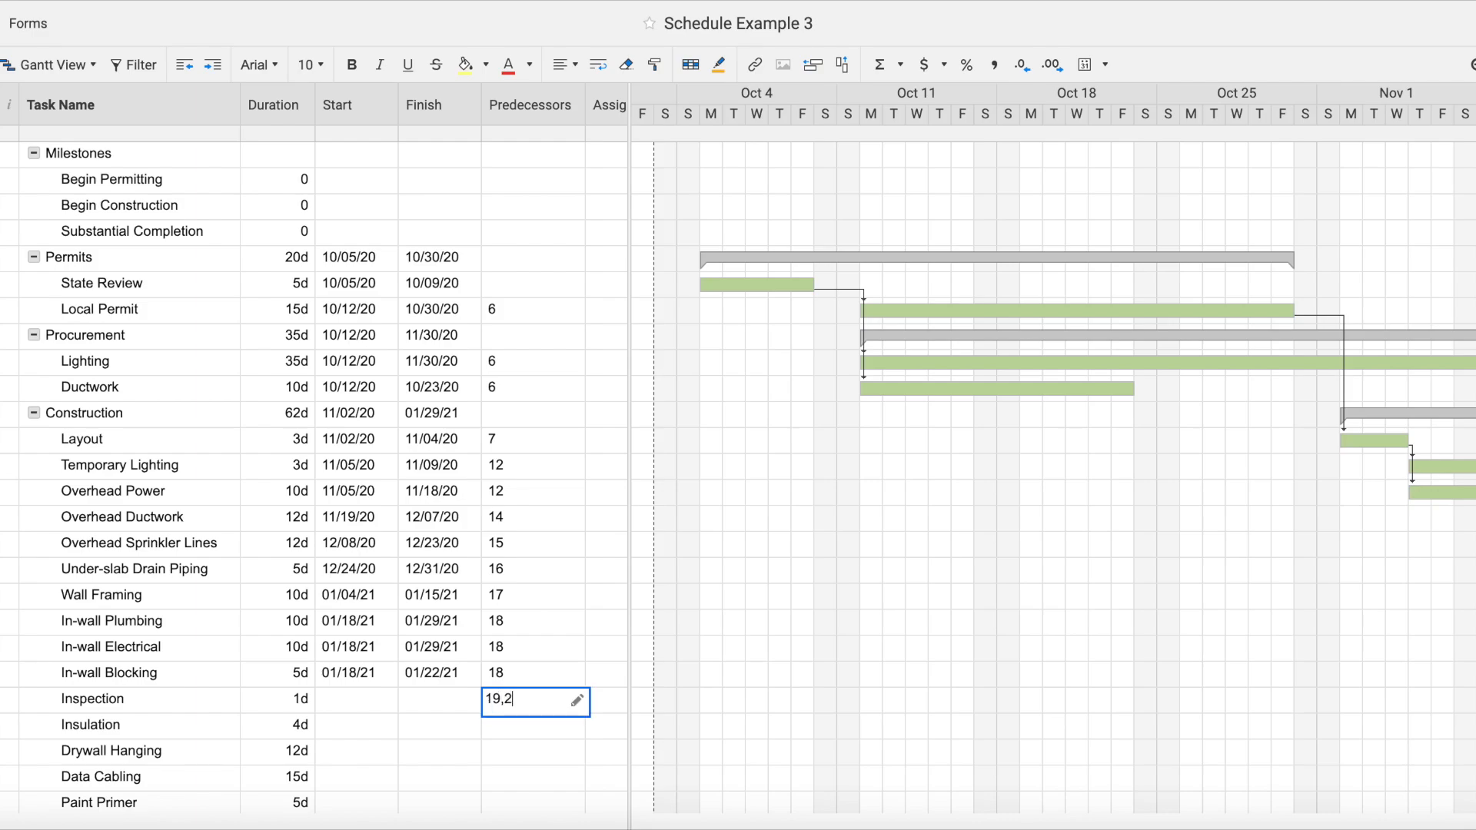
pyautogui.write('21')
pyautogui.press('Return')
# - Examine how the start date of Inspection relates to the finish dates of its three in-wall predecessor tasks
pyautogui.press('Up')
pyautogui.press('Up')
pyautogui.press('Up')
pyautogui.press('Up')
pyautogui.press('Down')
pyautogui.press('Down')
pyautogui.press('Down')
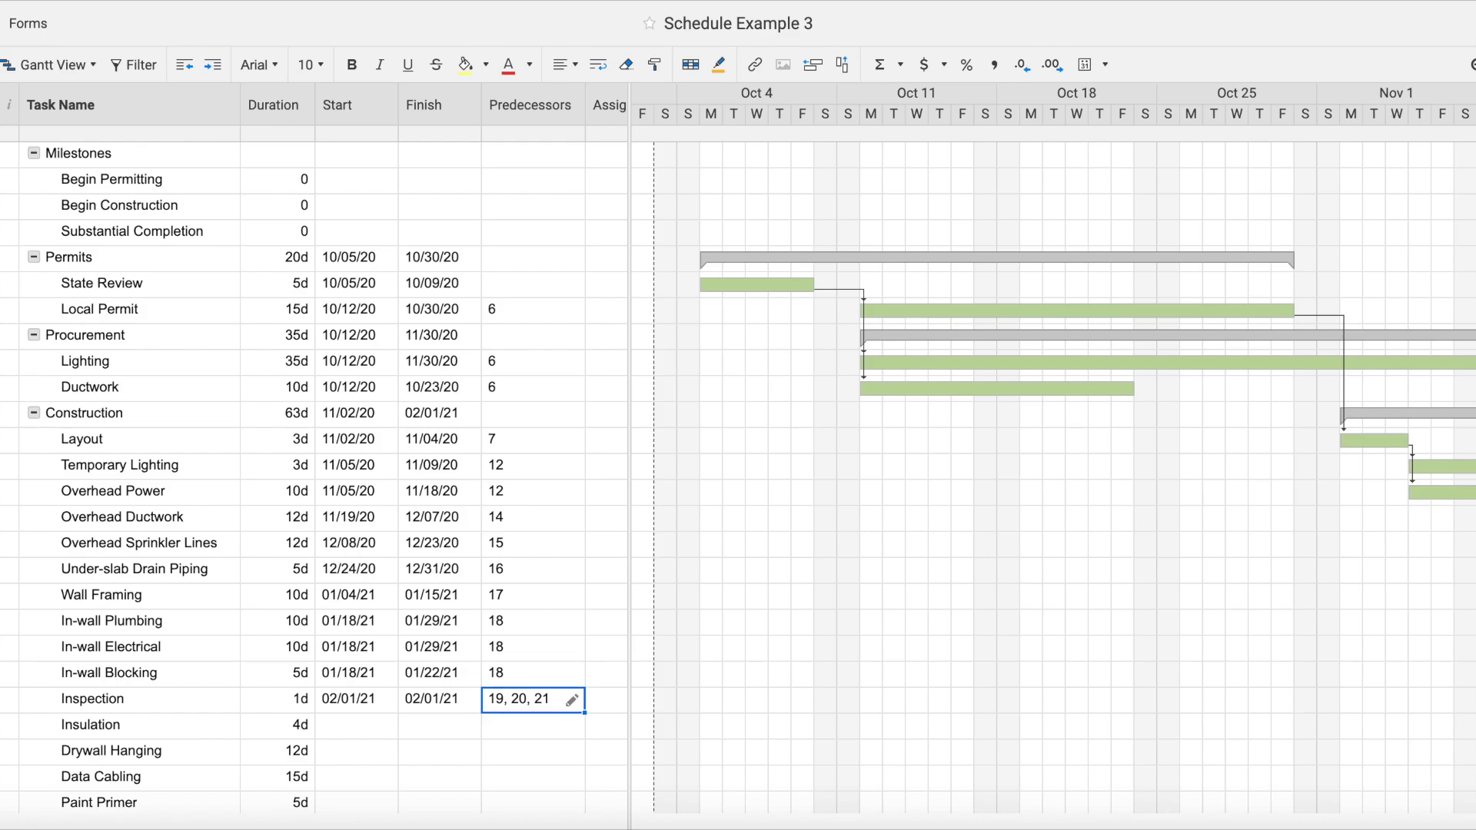
pyautogui.press('Left')
pyautogui.press('Left')
pyautogui.press('Left')
pyautogui.press('Left')
pyautogui.press('Right')
pyautogui.press('Right')
pyautogui.press('Right')
pyautogui.press('Right')
pyautogui.press('Up')
pyautogui.press('Up')
pyautogui.press('Up')
pyautogui.press('Down')
pyautogui.press('Down')
pyautogui.press('Down')
pyautogui.press('Left')
pyautogui.press('Left')
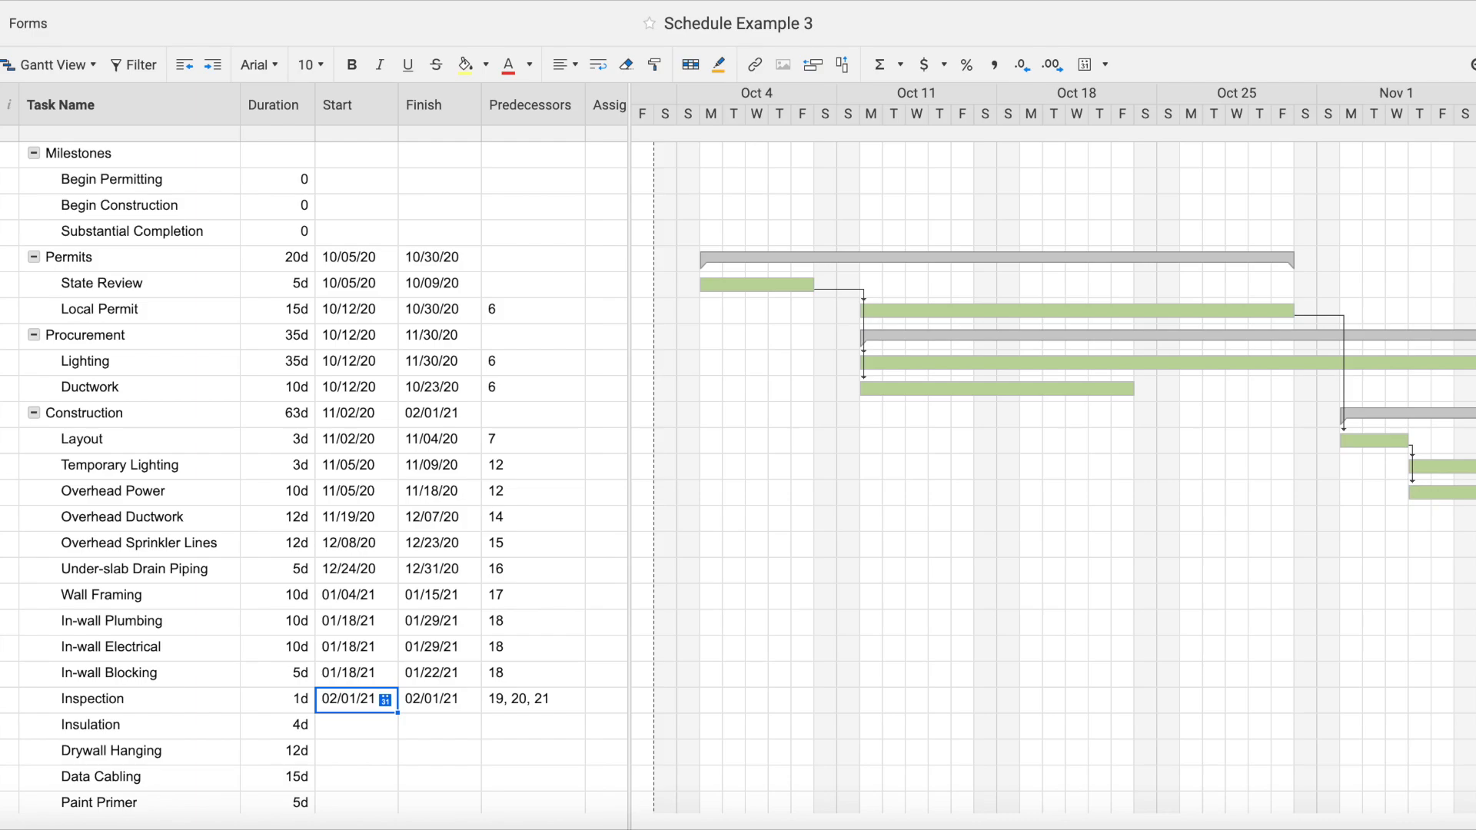
# - Set the predecessor of Insulation to row 22 and of Drywall Hanging to row 23
pyautogui.click(492, 723)
pyautogui.write('22')
pyautogui.press('Return')
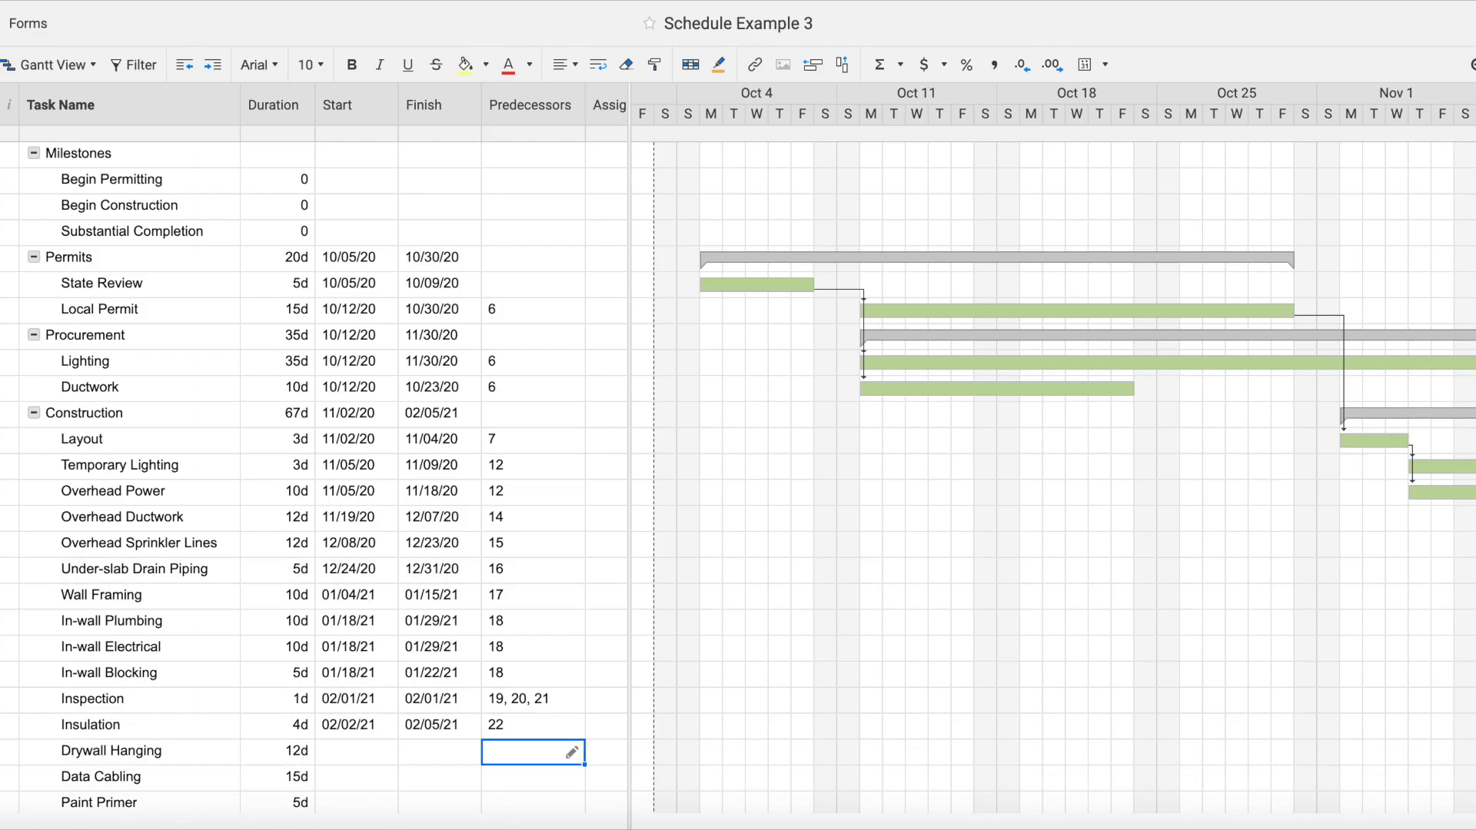
pyautogui.scroll(-4, 418, 662)
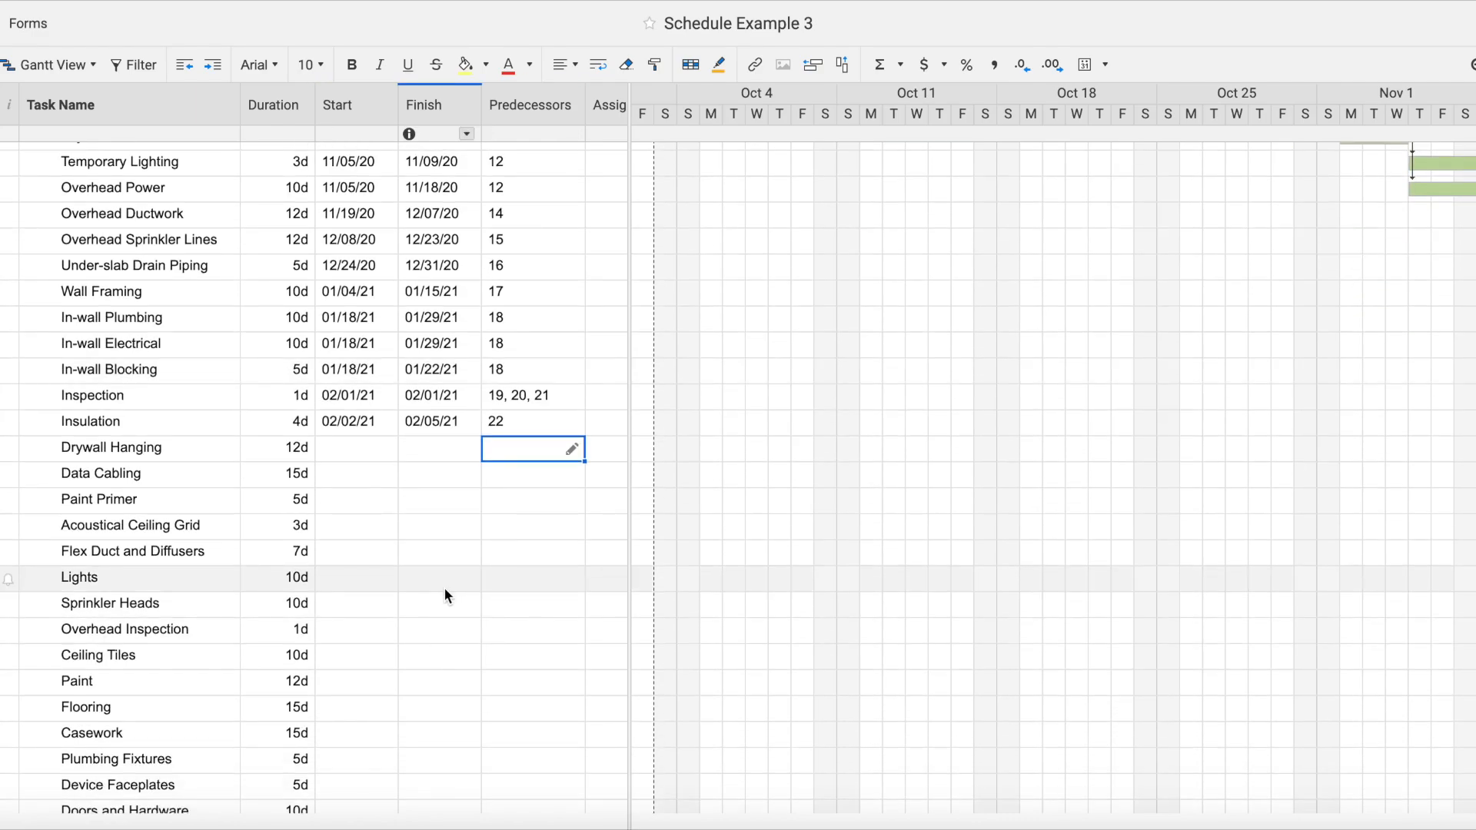
pyautogui.write('23')
pyautogui.press('Return')
# - Set the predecessors of Data Cabling and Paint Primer to row 24 and of Acoustical Ceiling Grid to row 26
pyautogui.write('24')
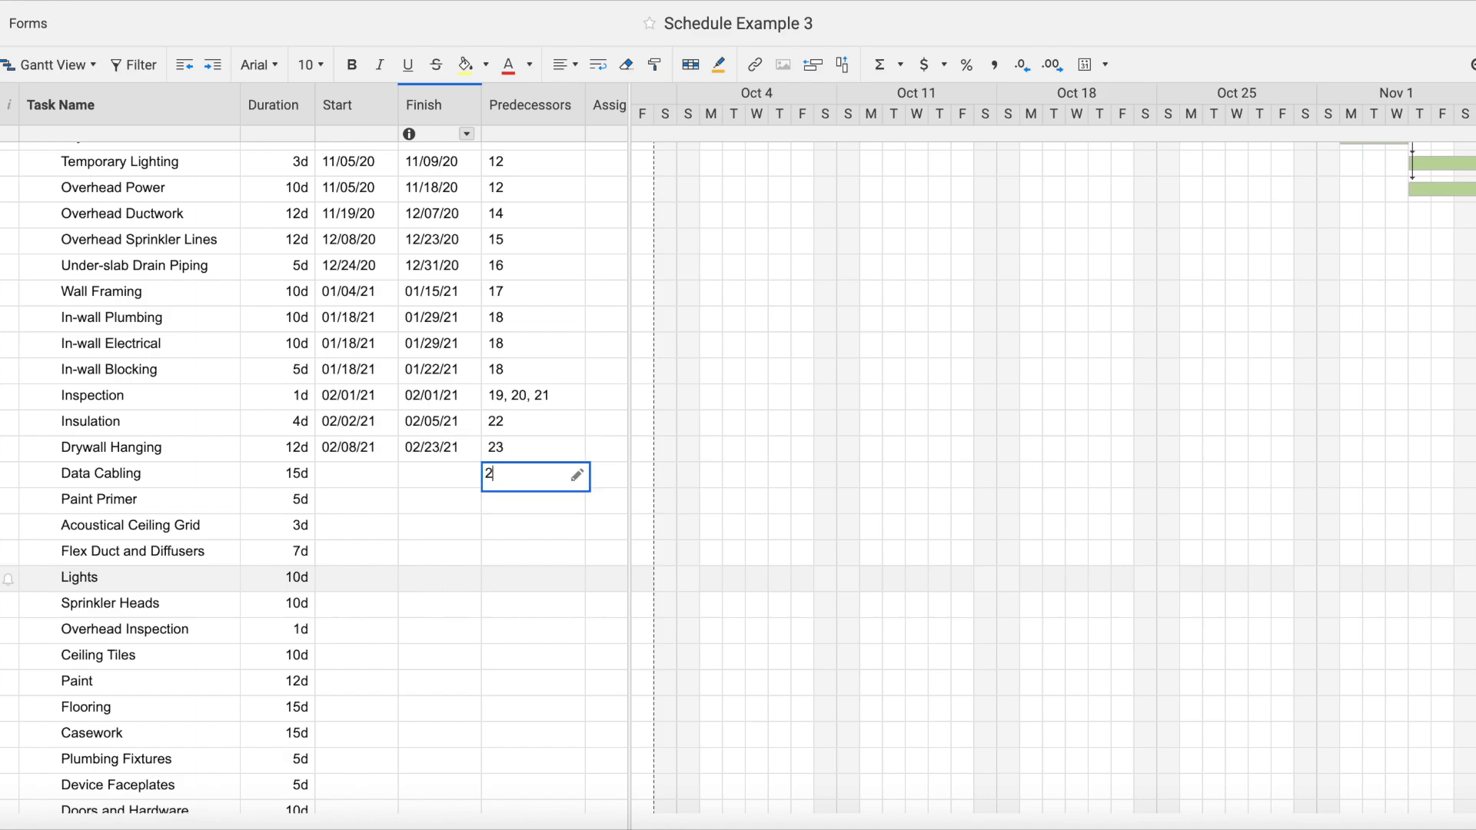
pyautogui.press('Return')
pyautogui.write('24')
pyautogui.press('Return')
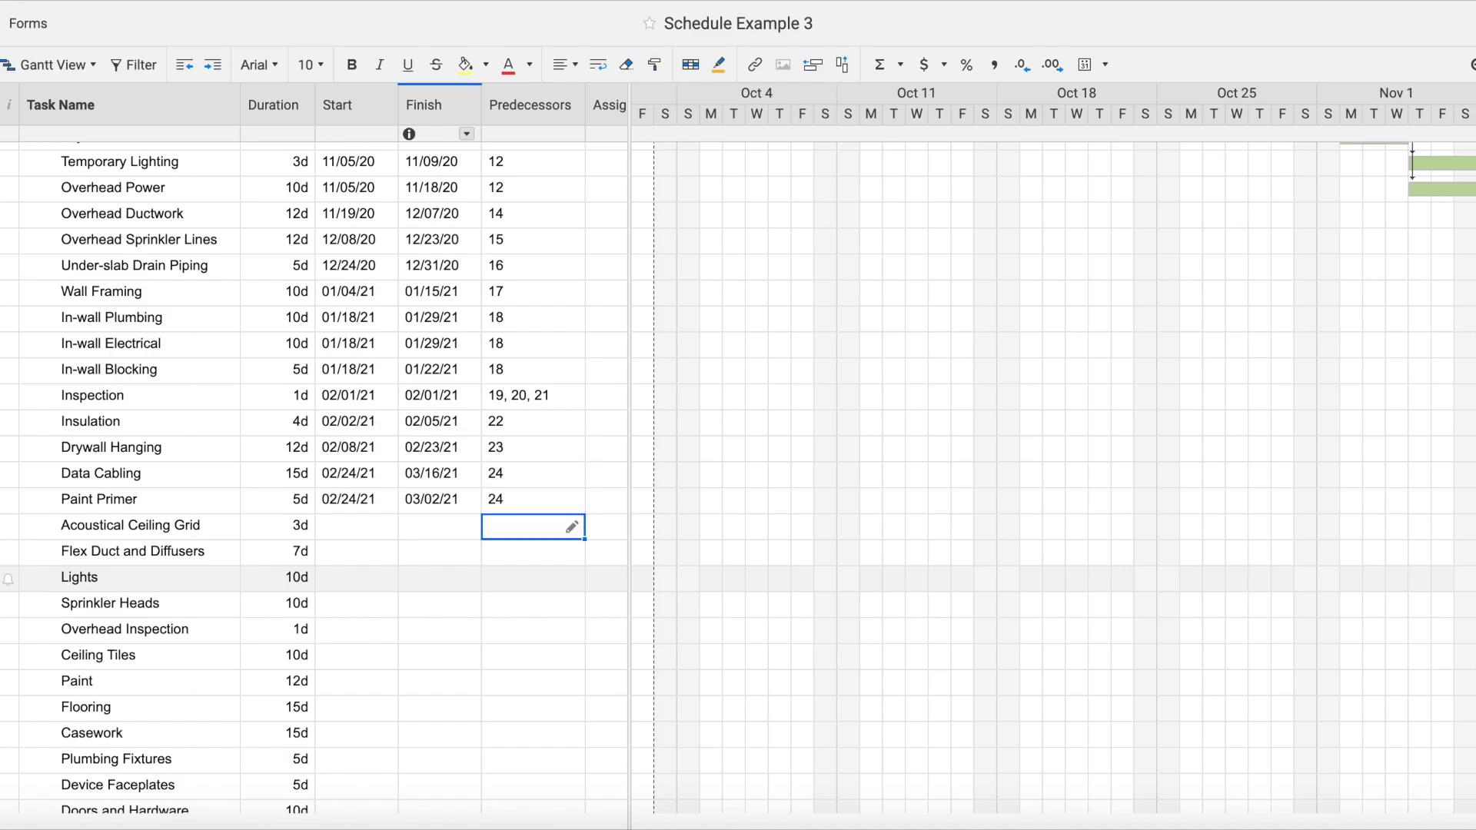
pyautogui.write('26')
pyautogui.press('Return')
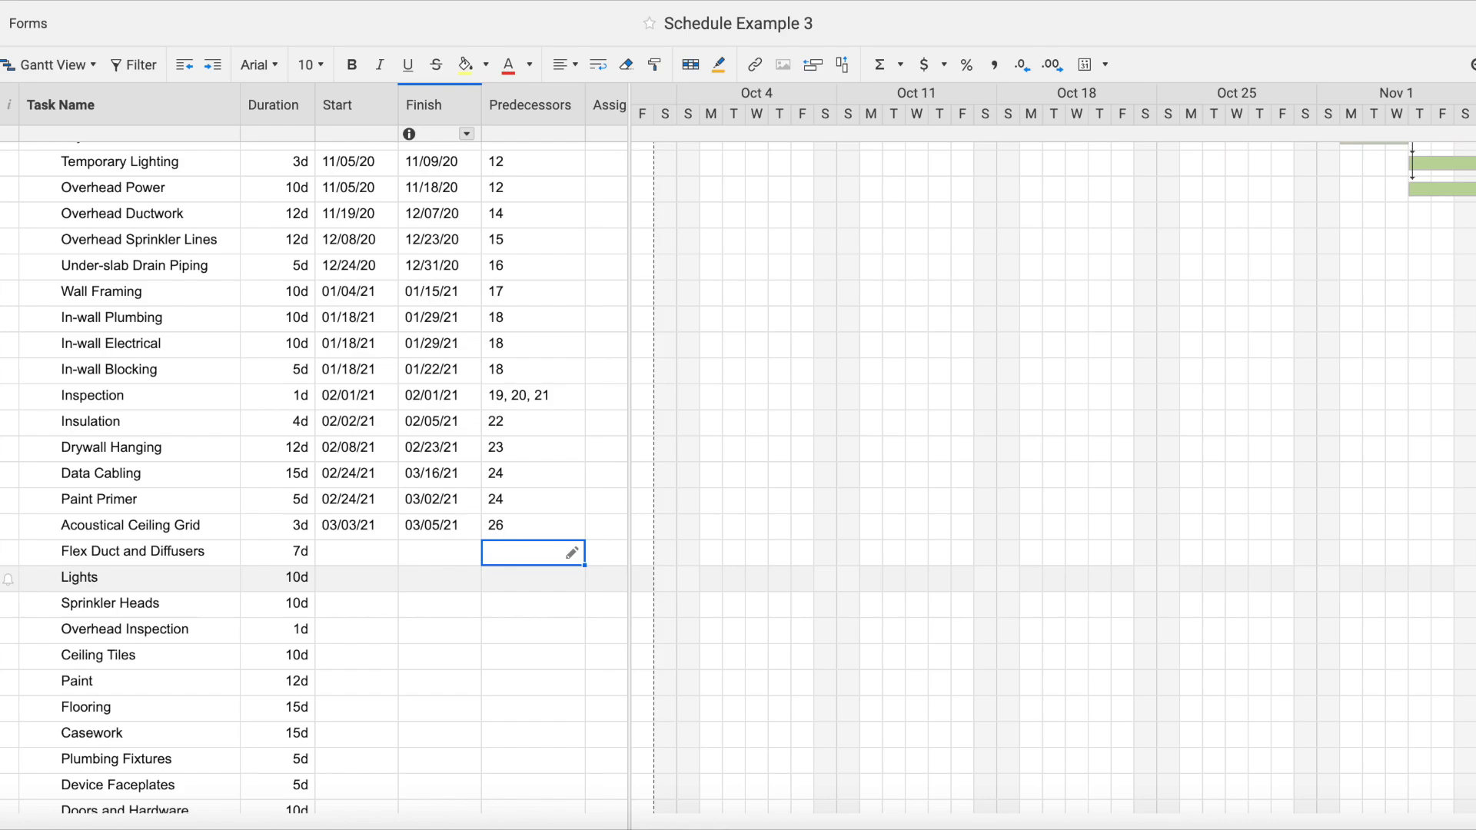
# - Set row 27 as the predecessor of Flex Duct and Diffusers, Lights, and Sprinkler Heads
pyautogui.write('27')
pyautogui.press('Return')
pyautogui.write('27')
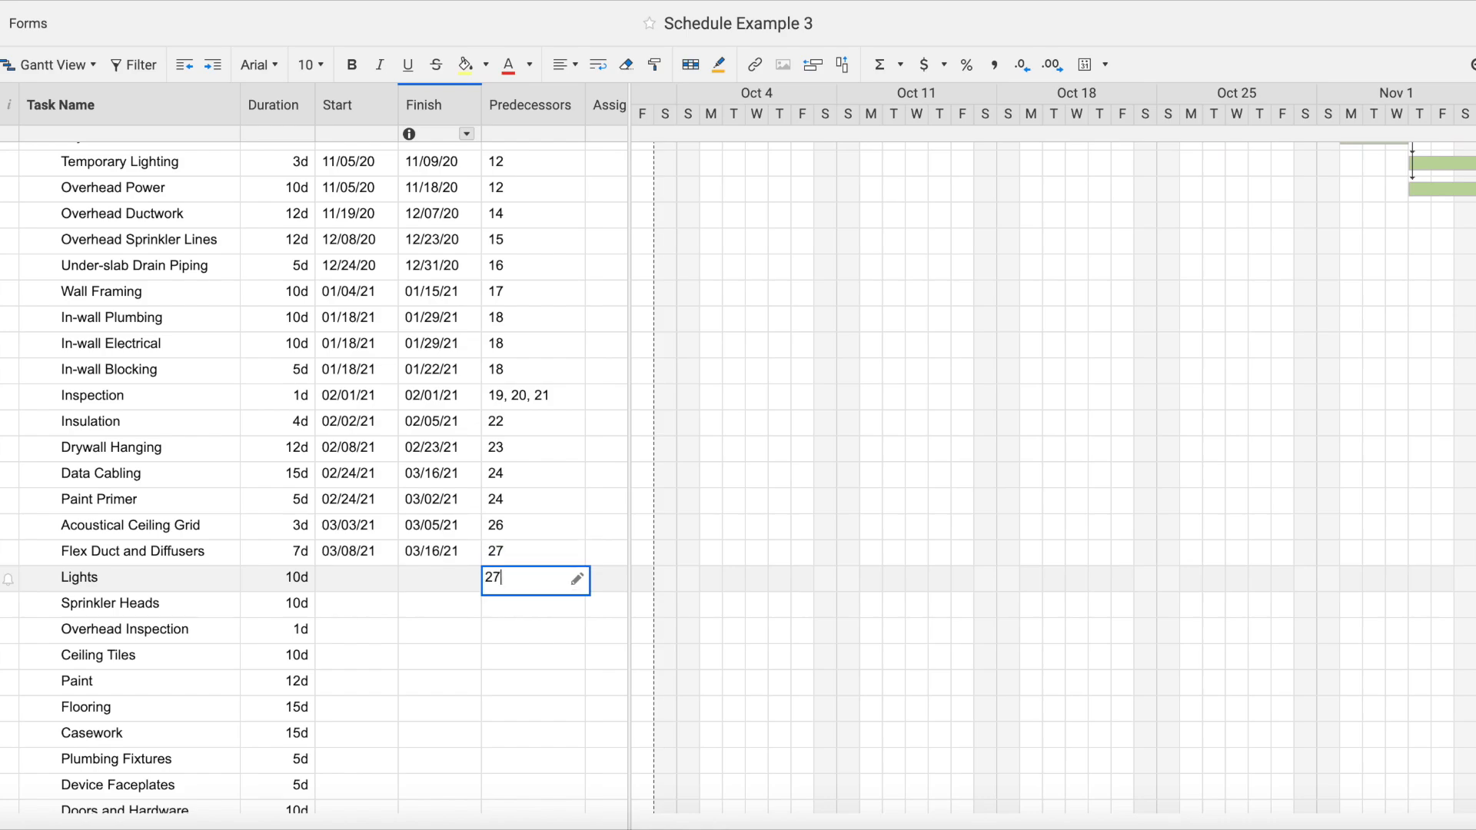
pyautogui.press('Return')
pyautogui.write('27')
pyautogui.press('Return')
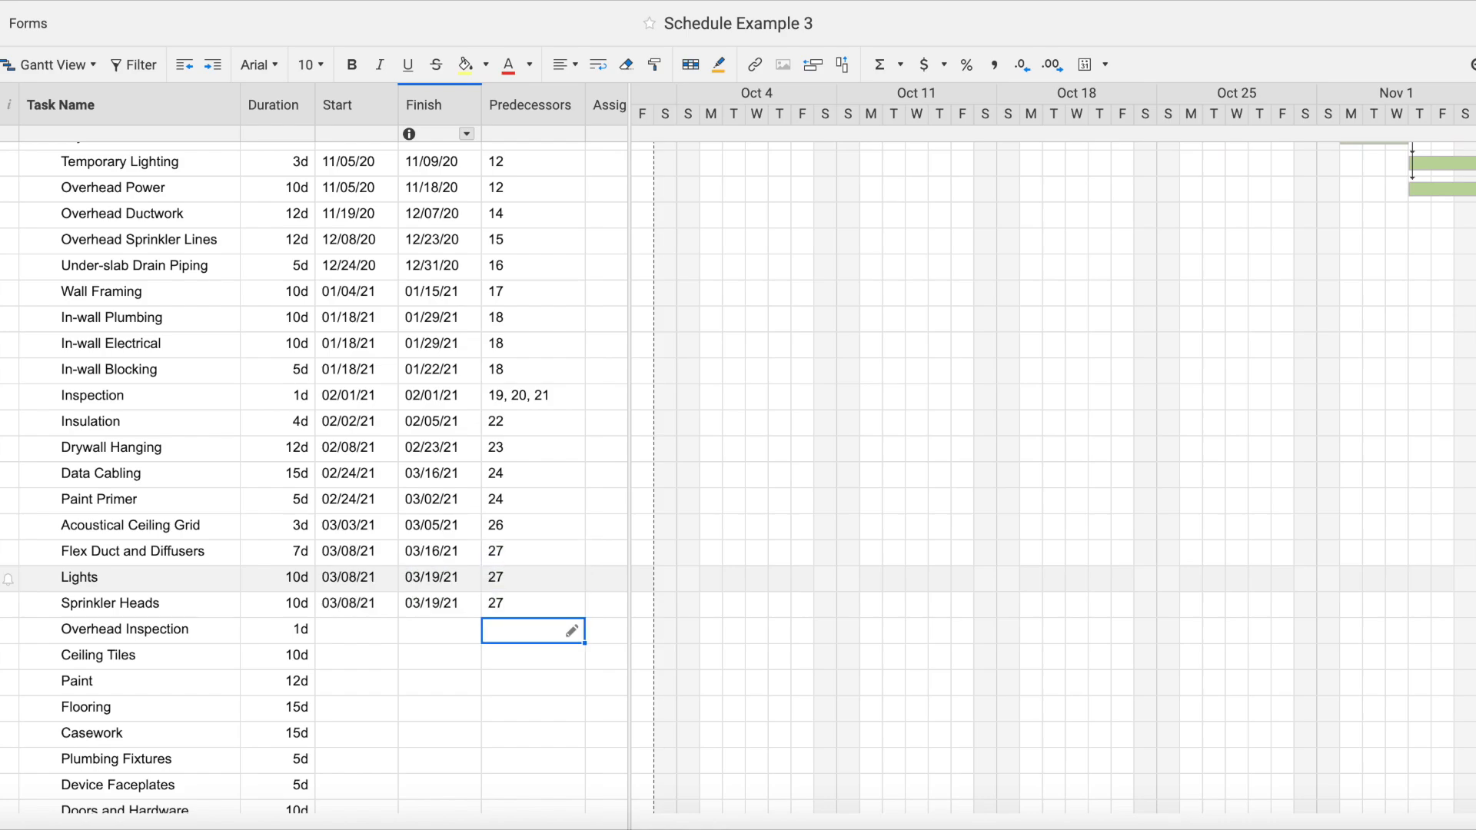
# - Set the predecessors of Overhead Inspection to rows 28, 29, 30 and of Ceiling Tiles to row 31
pyautogui.write('28,29,30')
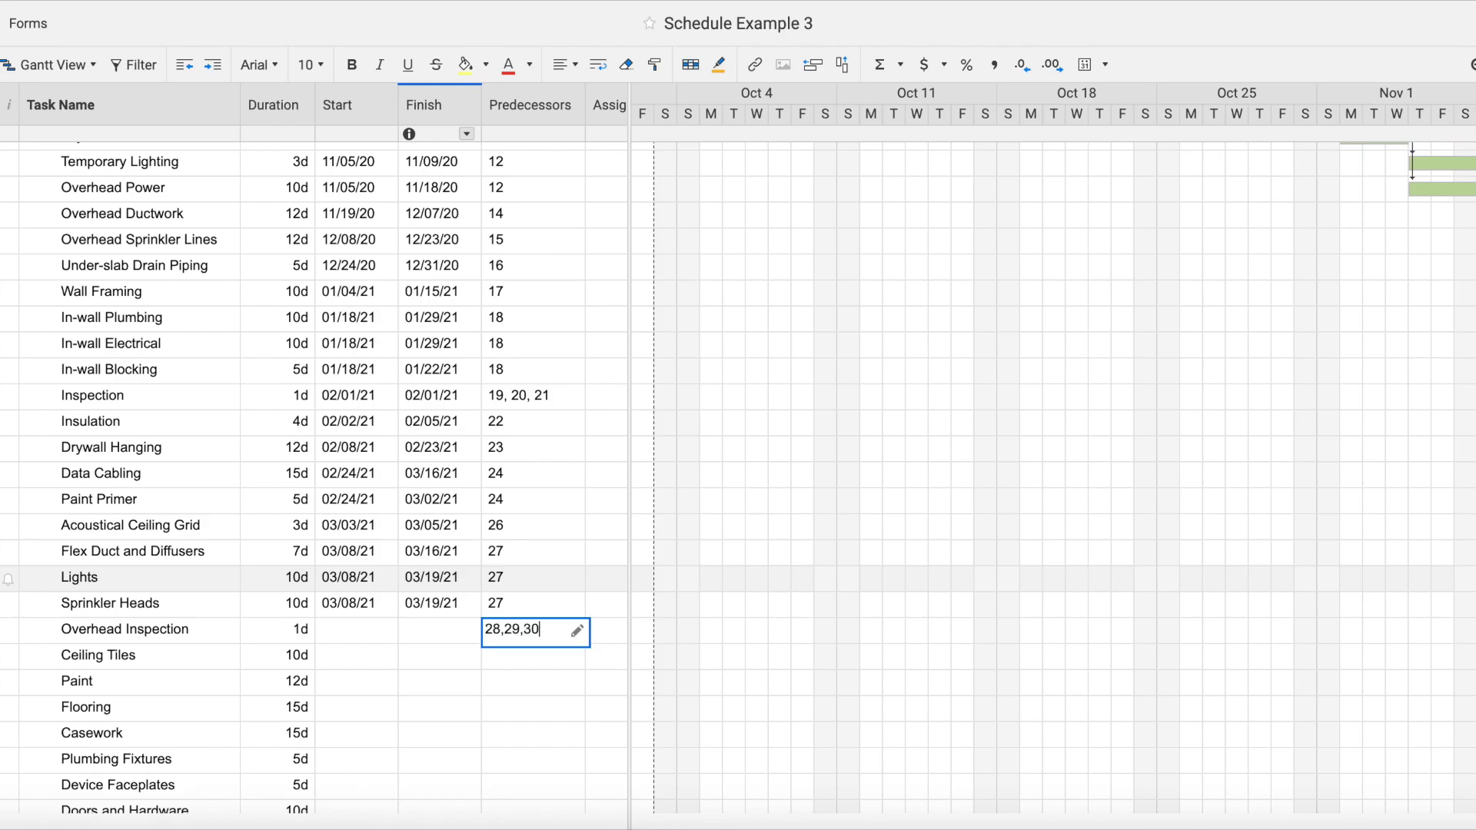
pyautogui.press('Return')
pyautogui.write('31')
pyautogui.press('Return')
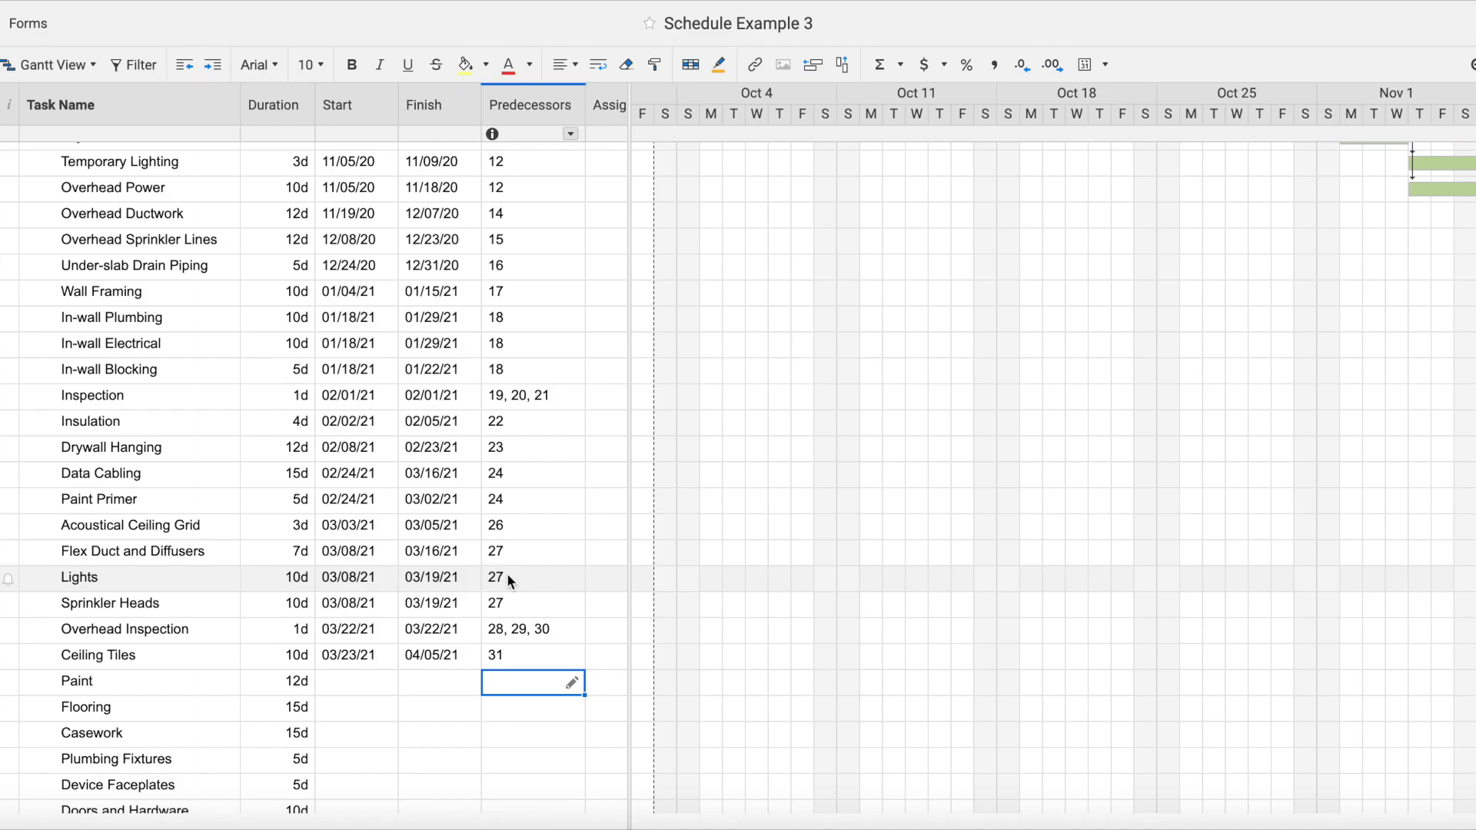
# - Rename the Inspection task that follows In-wall Blocking as In-wall Inspection
pyautogui.click(223, 394)
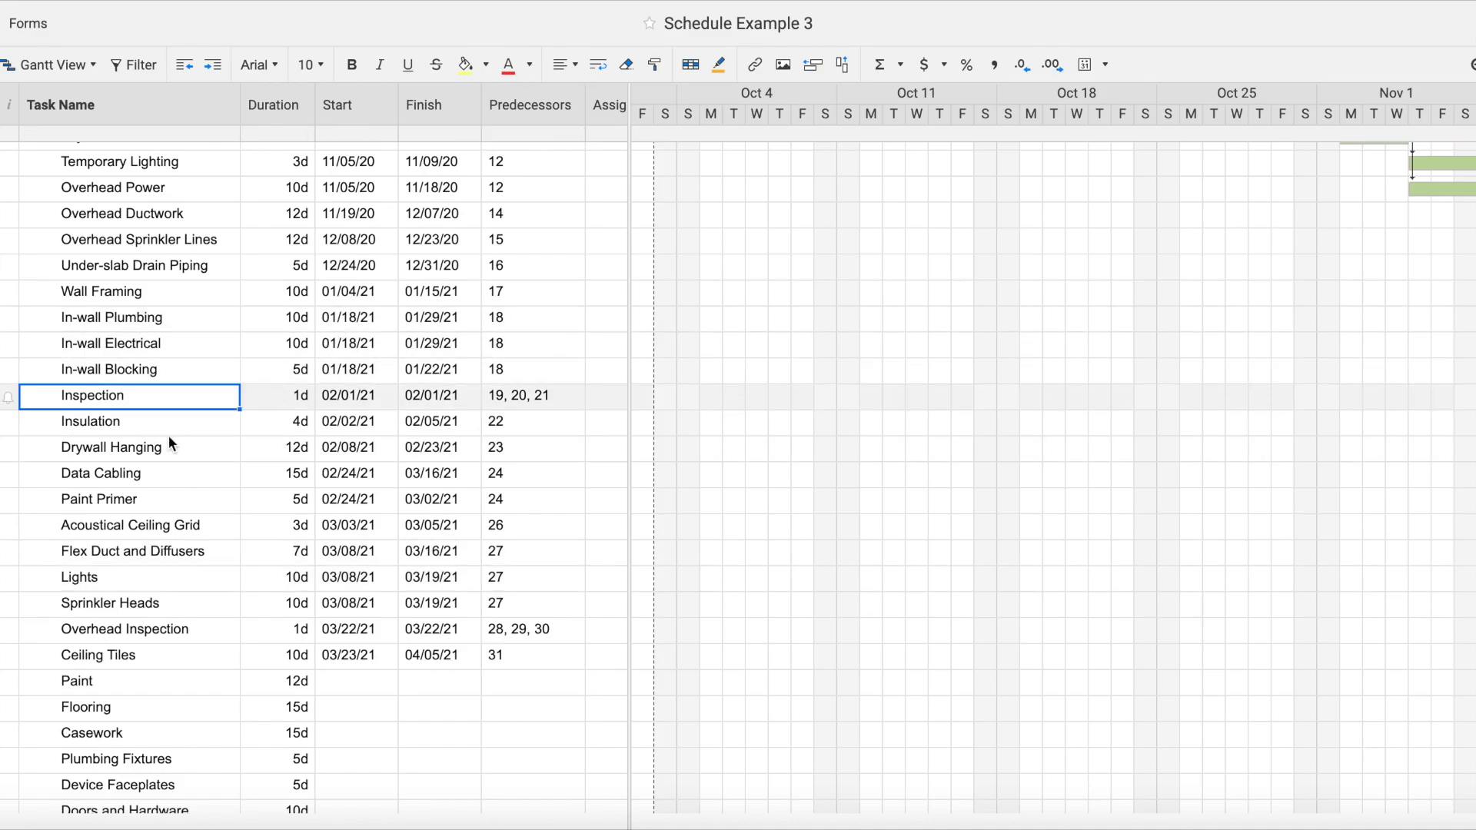
pyautogui.click(127, 627)
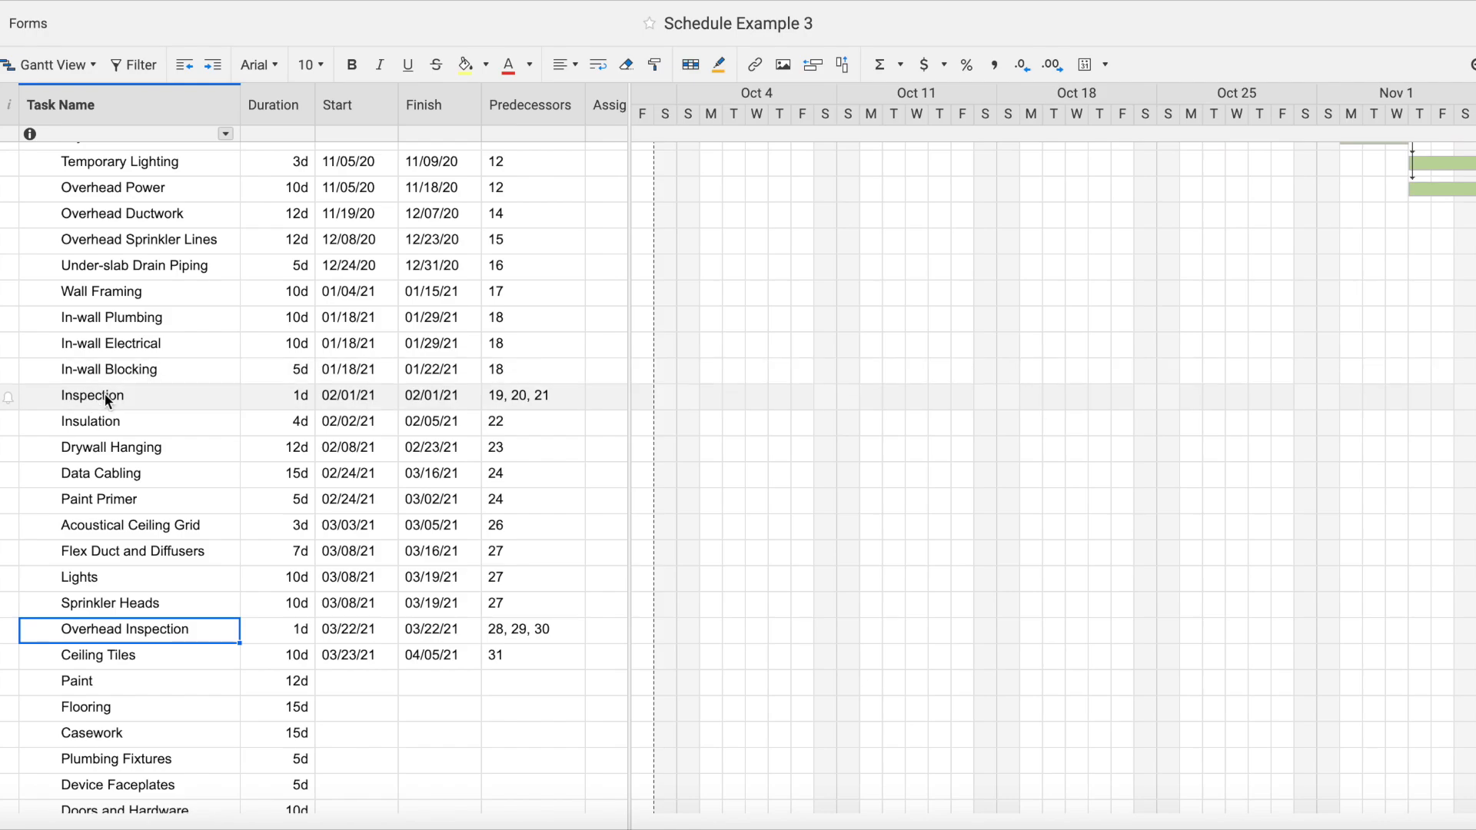
pyautogui.doubleClick(105, 394)
pyautogui.press('Home')
pyautogui.write('In0wal')
pyautogui.press('BackSpace')
pyautogui.press('BackSpace')
pyautogui.press('BackSpace')
pyautogui.press('BackSpace')
pyautogui.write('-wall')
pyautogui.press('Return')
# - Set the predecessor of Paint to row 32 and of Flooring to row 33
pyautogui.click(521, 684)
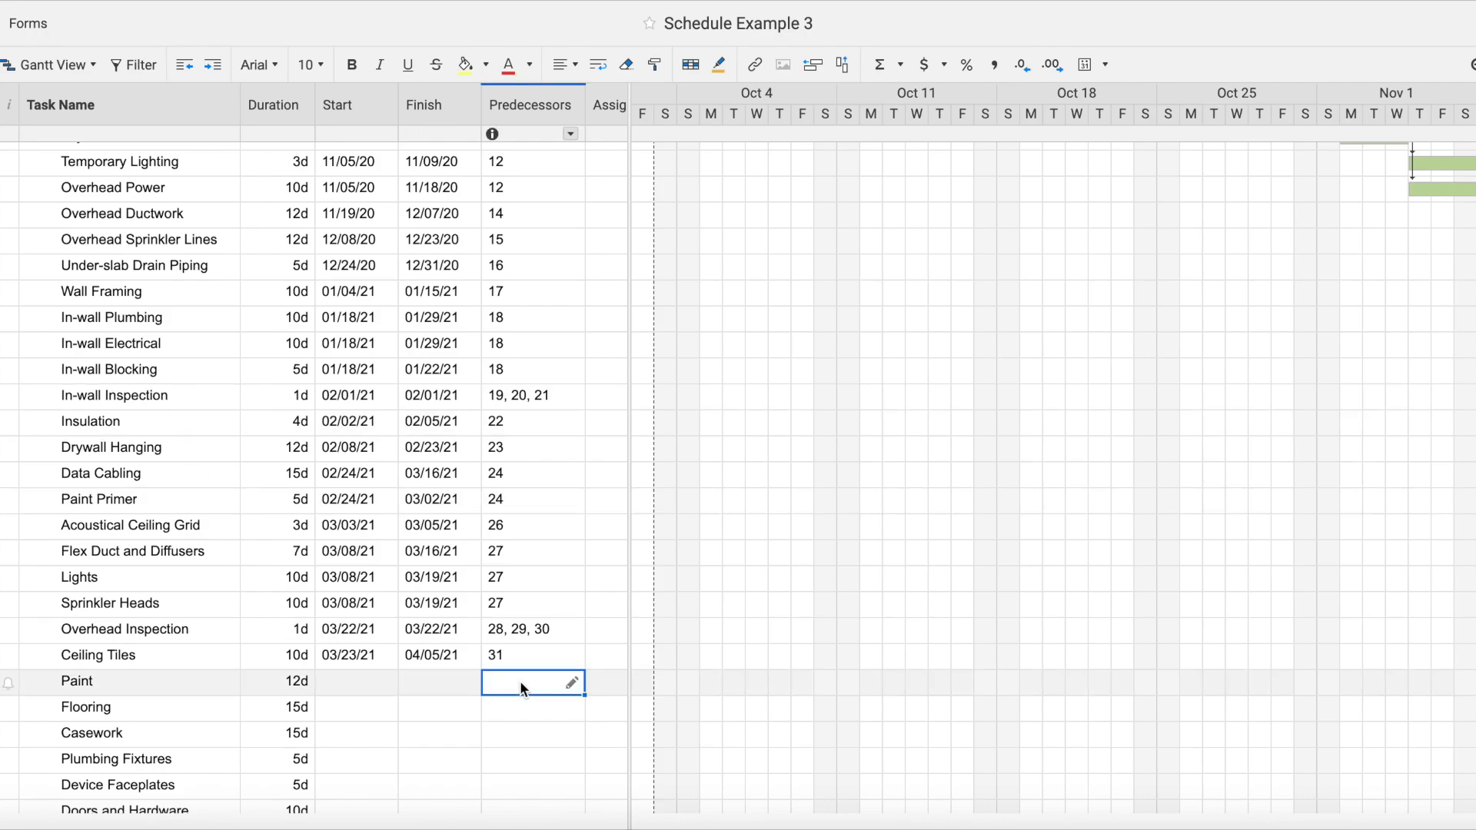
pyautogui.write('32')
pyautogui.press('Return')
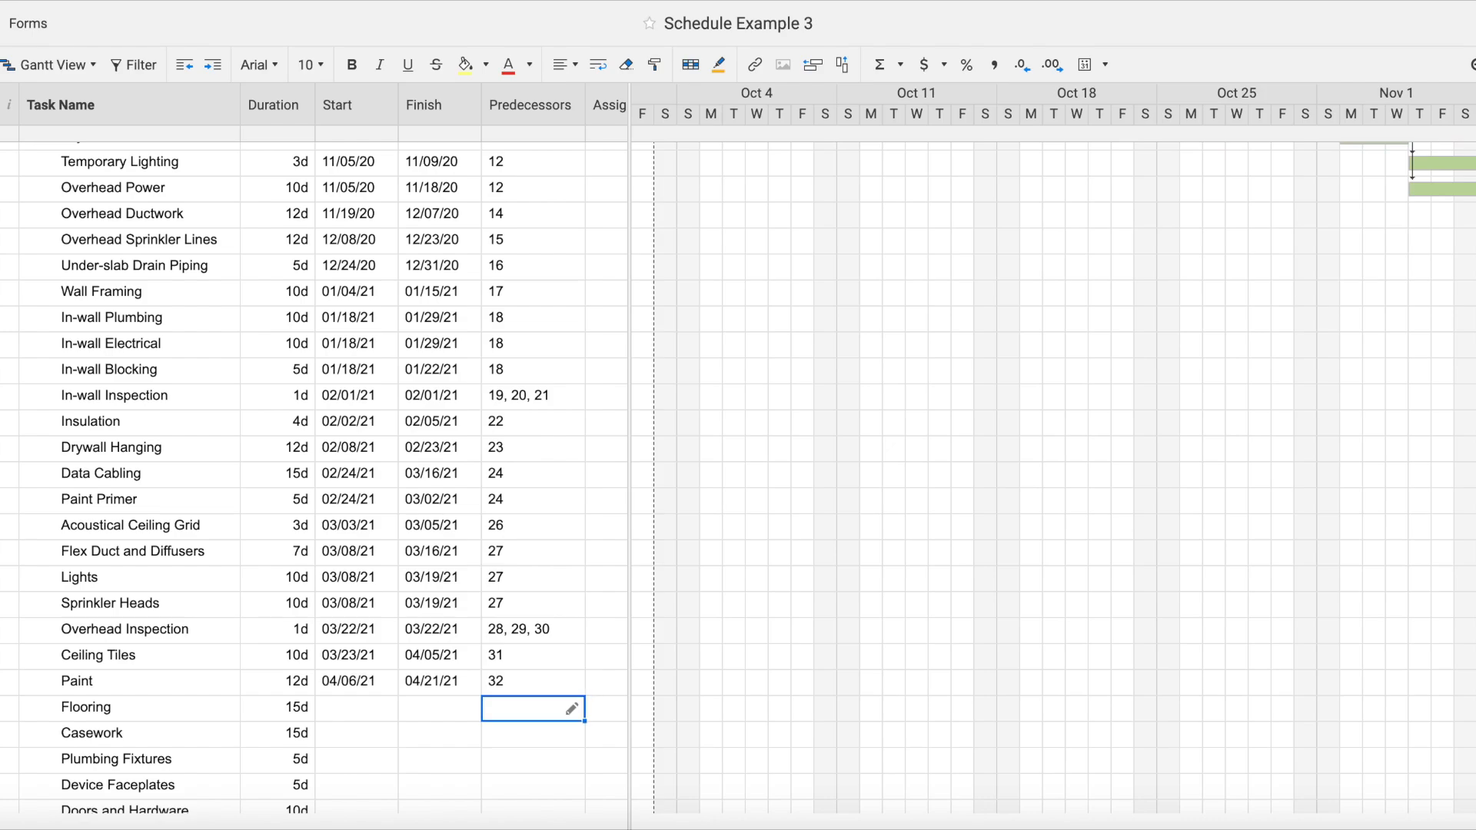
pyautogui.write('33')
pyautogui.press('Return')
# - Set the predecessor of Casework to row 34 and of Plumbing Fixtures to row 35
pyautogui.write('34')
pyautogui.press('Return')
pyautogui.scroll(-3, 479, 626)
pyautogui.write('35')
pyautogui.press('Return')
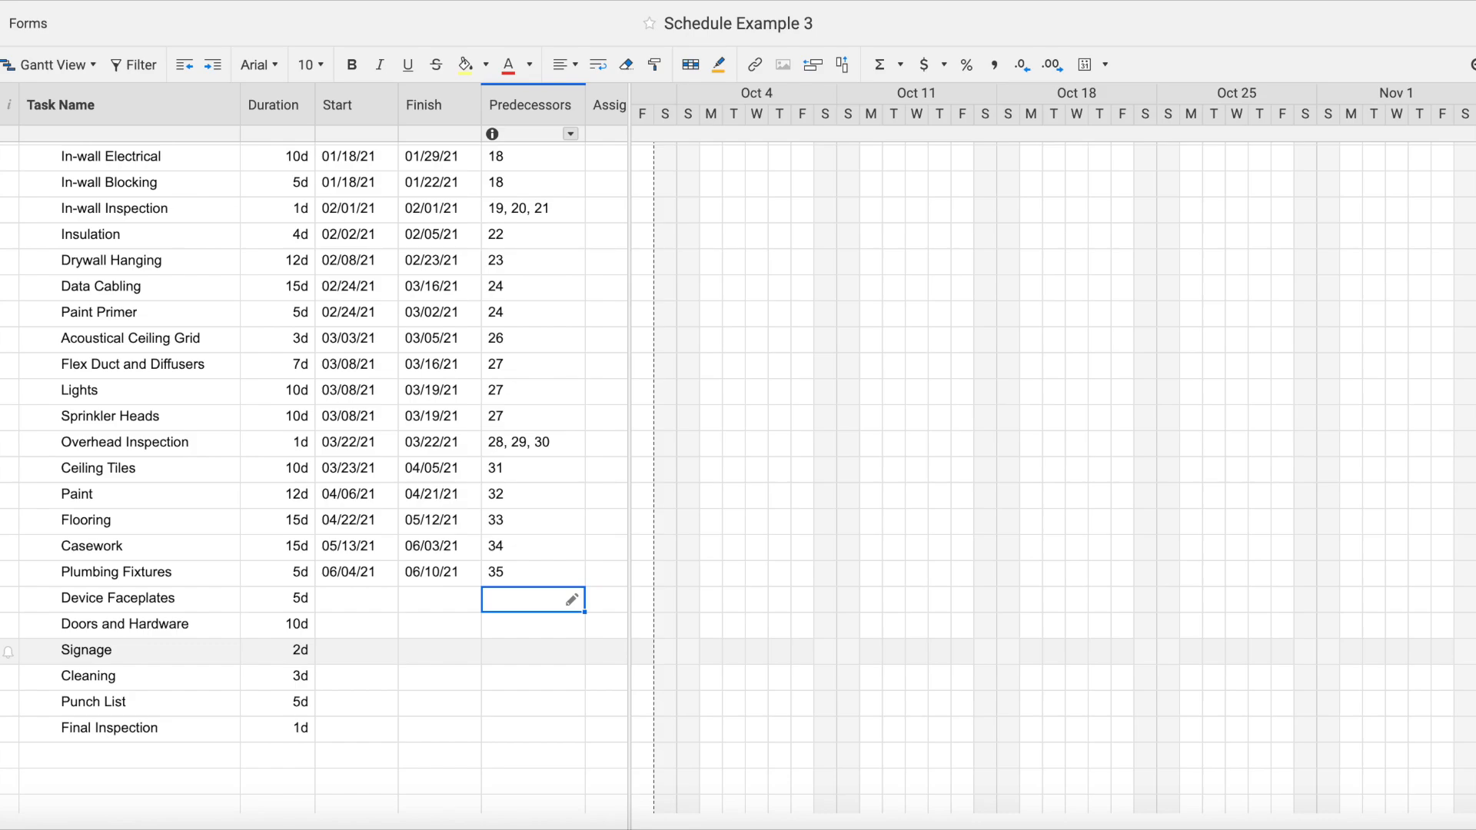
# - Set row 33 as the predecessor of Device Faceplates and Signage, and row 35 as the predecessor of Doors and Hardware
pyautogui.write('33')
pyautogui.press('Return')
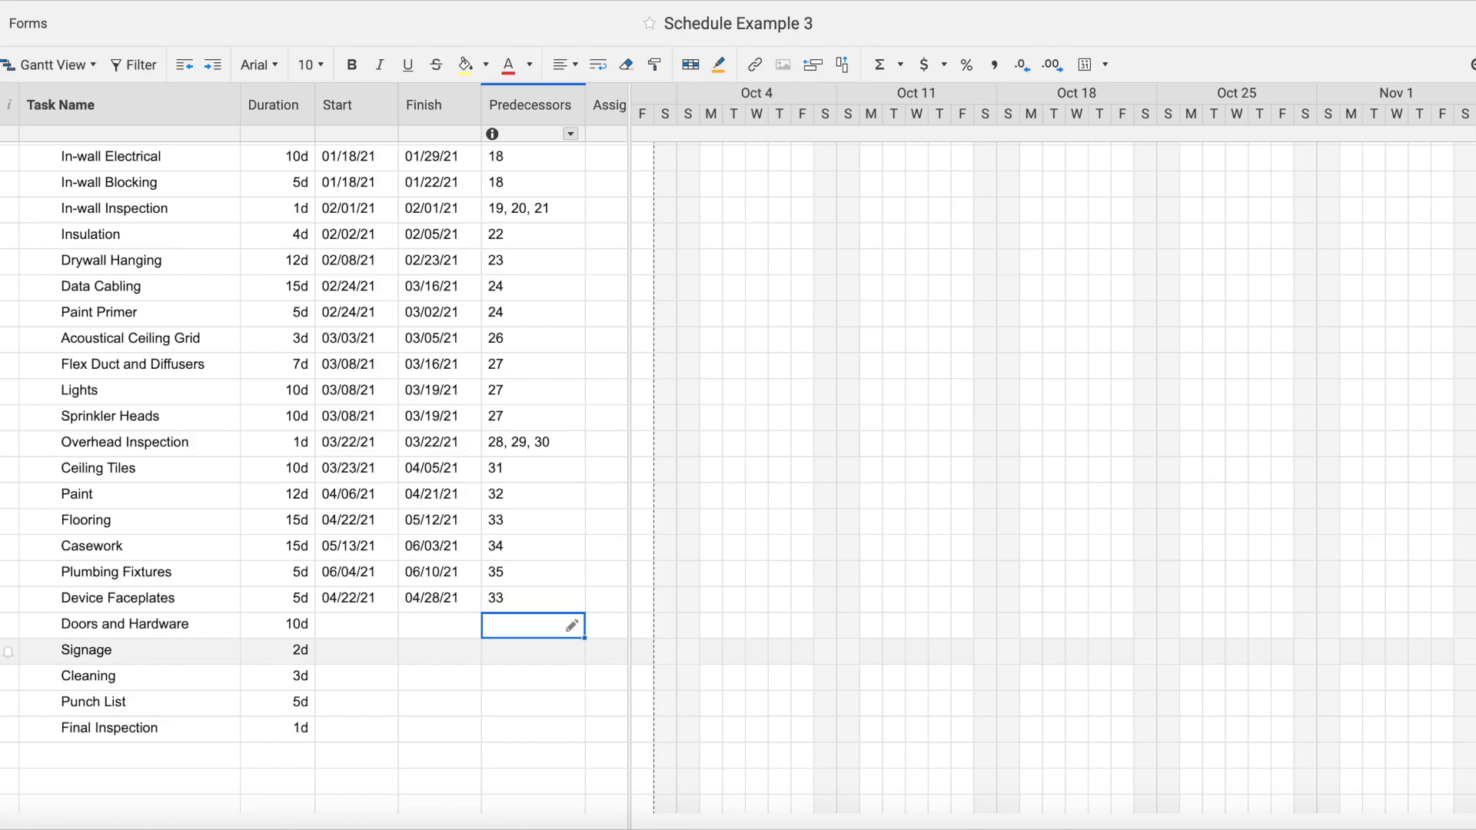
pyautogui.write('35')
pyautogui.press('Return')
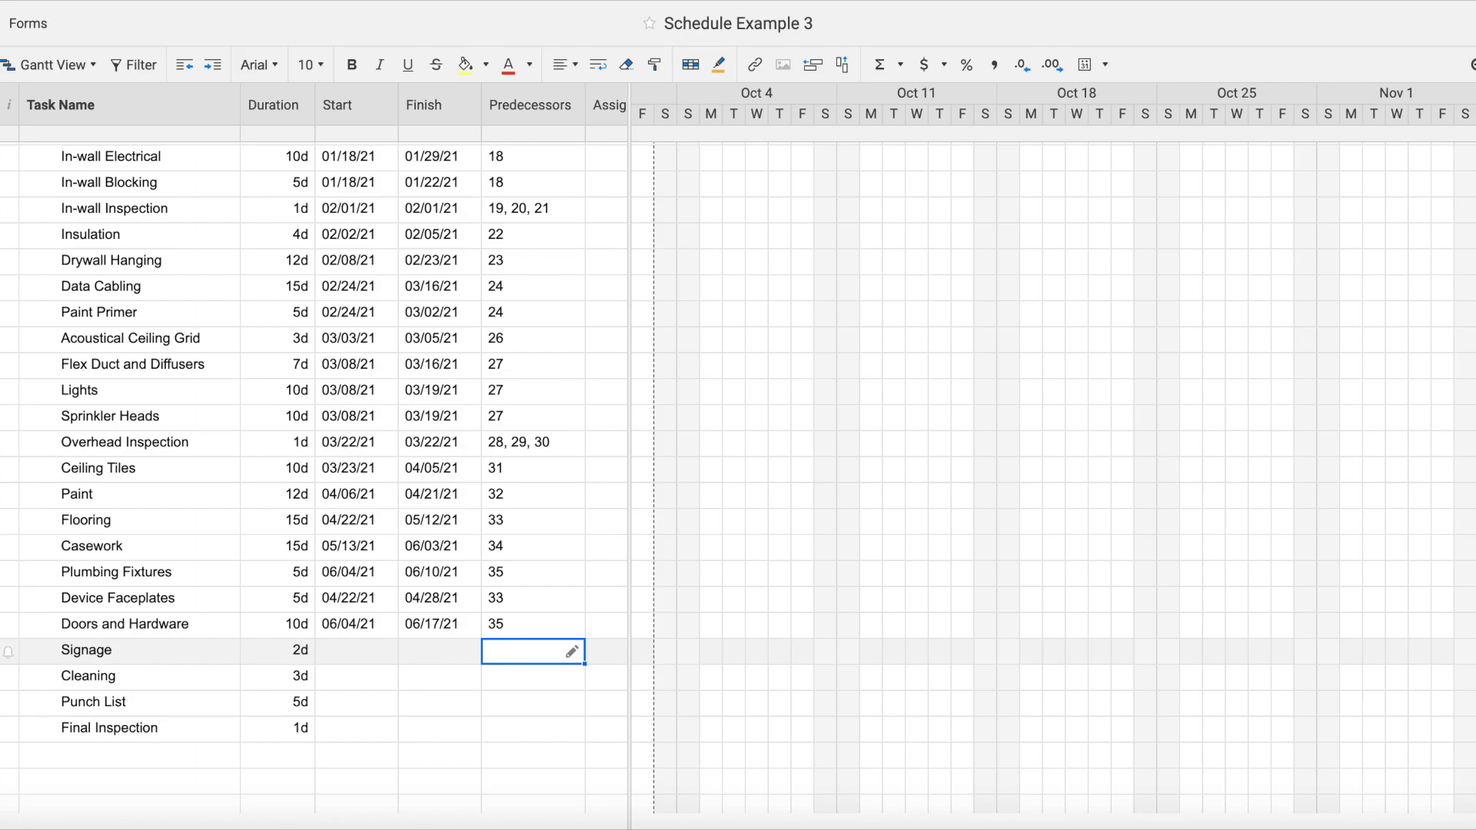
pyautogui.write('33')
pyautogui.press('Return')
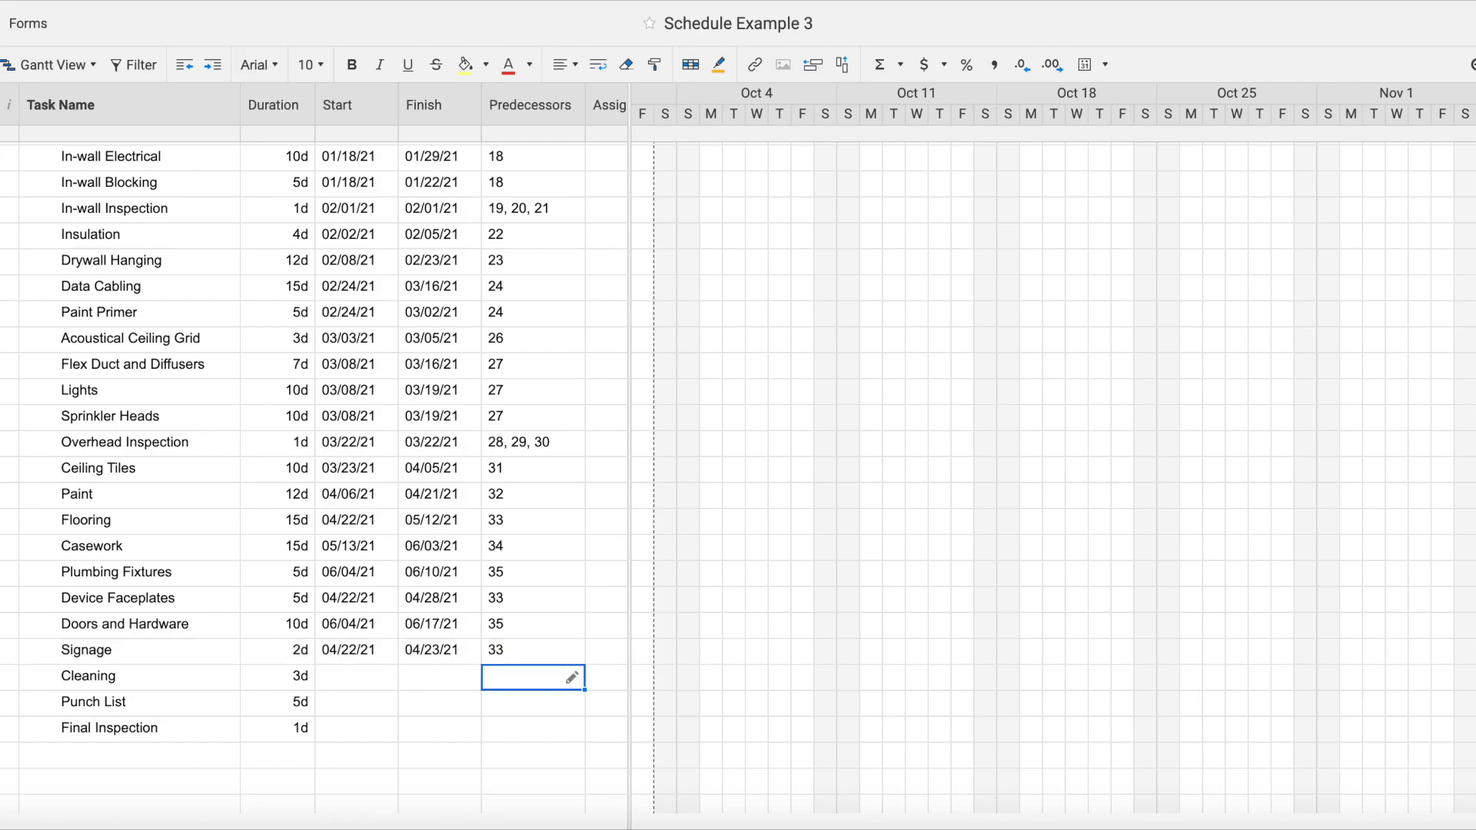
# - Set the predecessors of Cleaning to rows 38, 39, of Punch List to row 40, and of Final Inspection to row 41
pyautogui.write('38,39')
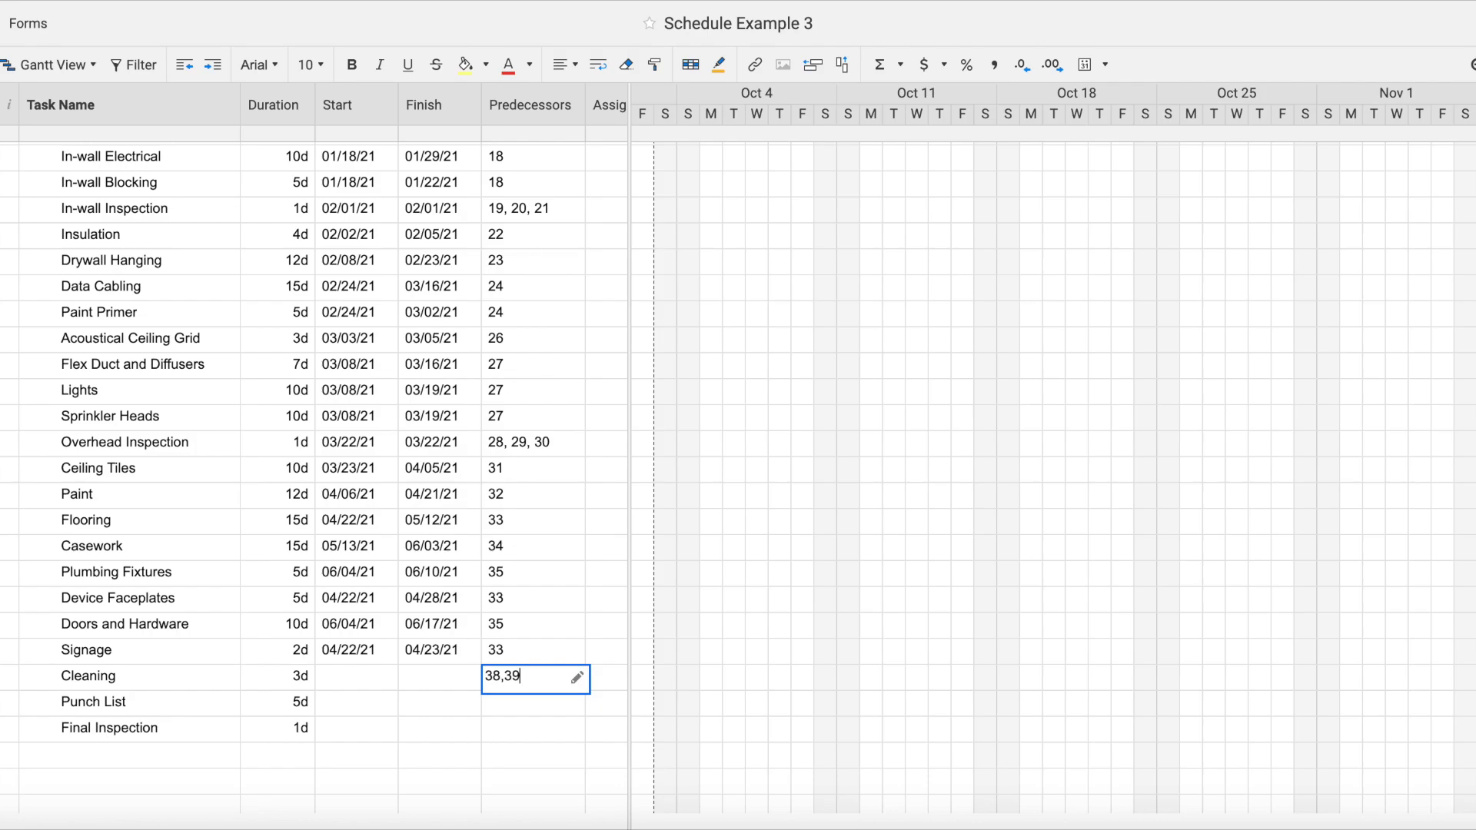
pyautogui.press('Return')
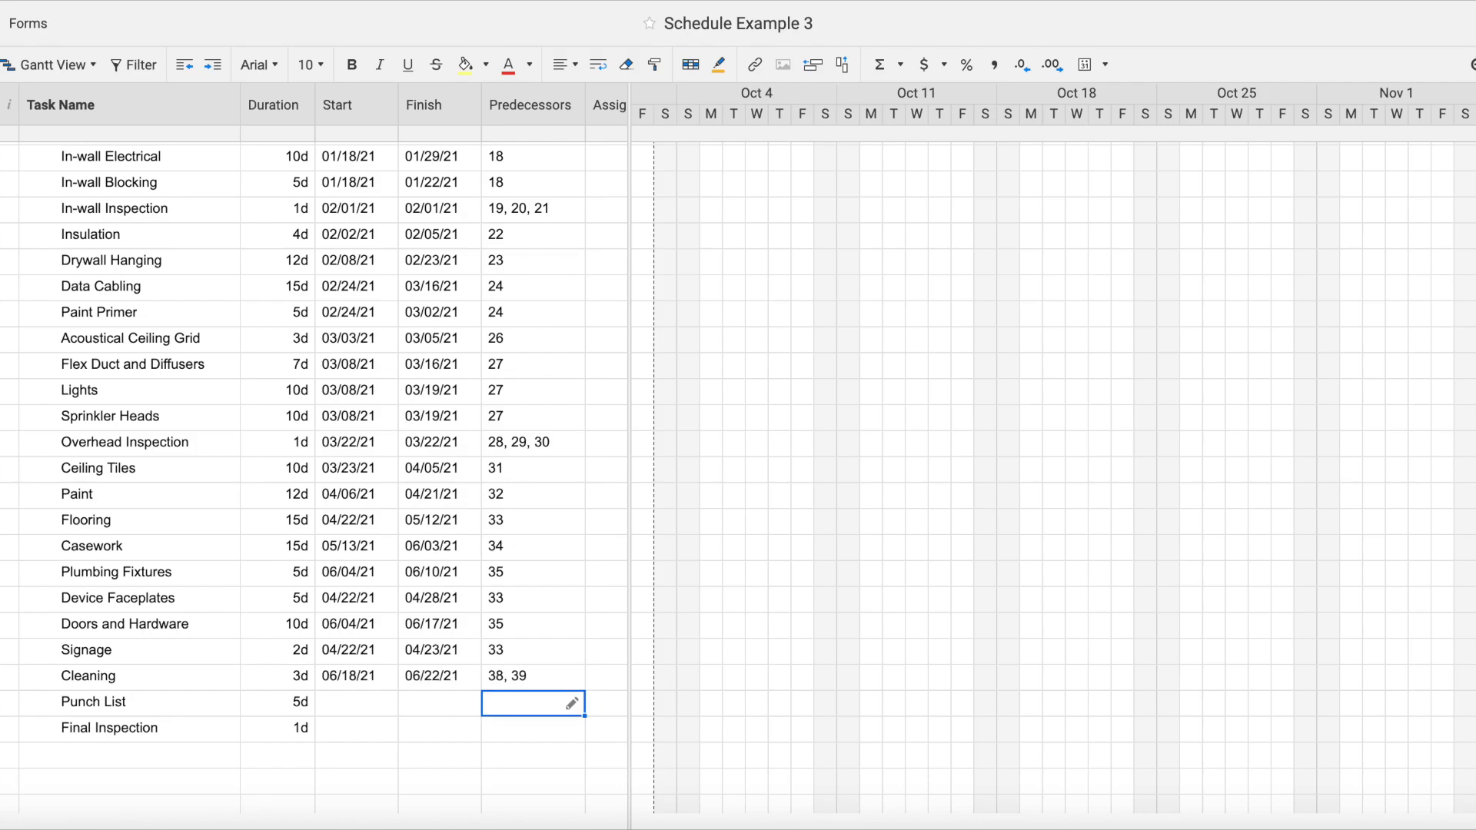
pyautogui.write('40')
pyautogui.press('Return')
pyautogui.write('41')
pyautogui.press('Return')
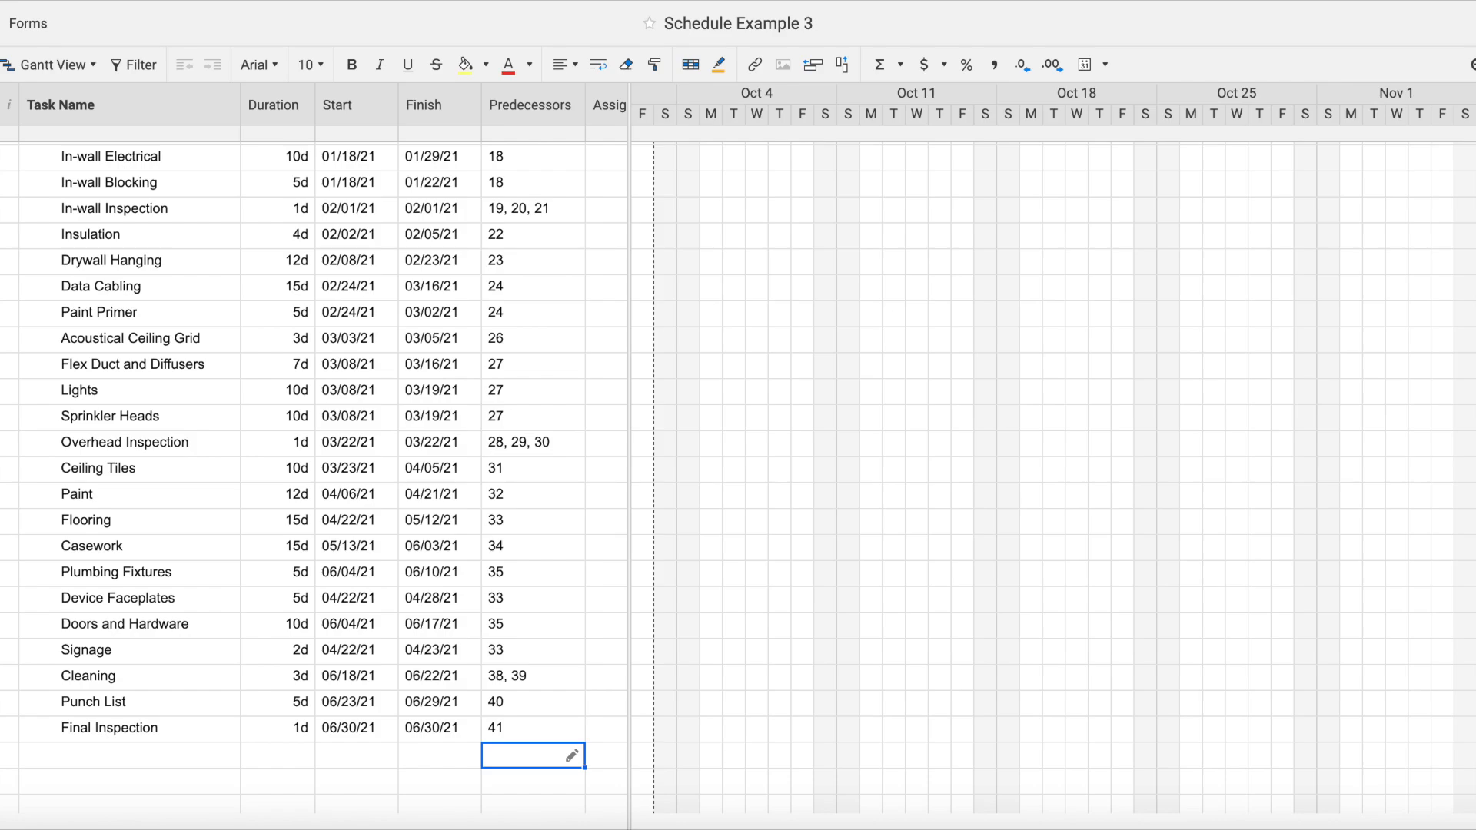
# - Review the linked task dates and the whole Gantt chart at the quarterly timescale, from permits through Final Inspection
pyautogui.scroll(10, 366, 343)
pyautogui.scroll(-10, 365, 443)
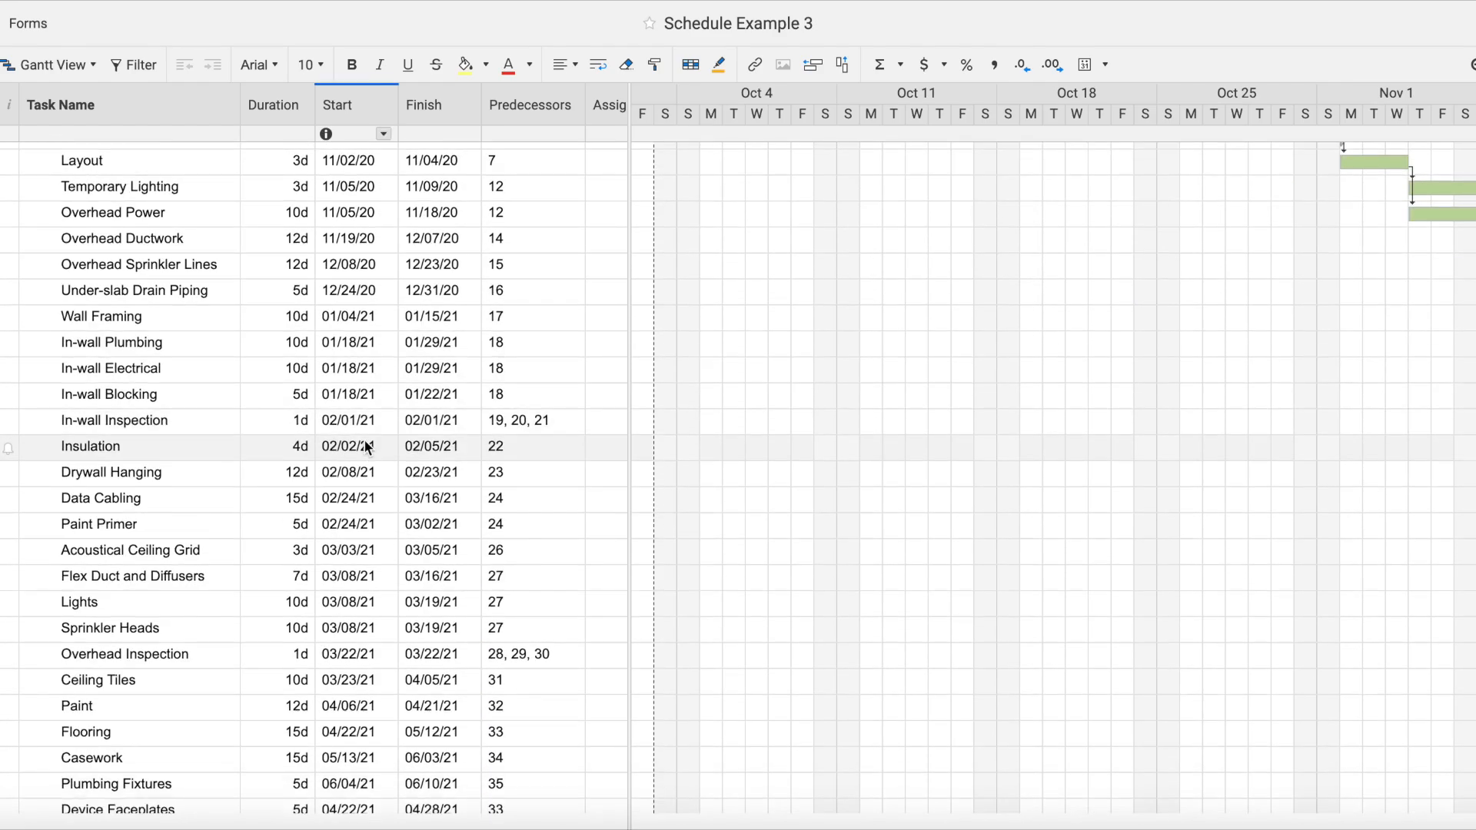
pyautogui.scroll(-1, 366, 446)
pyautogui.scroll(10, 363, 440)
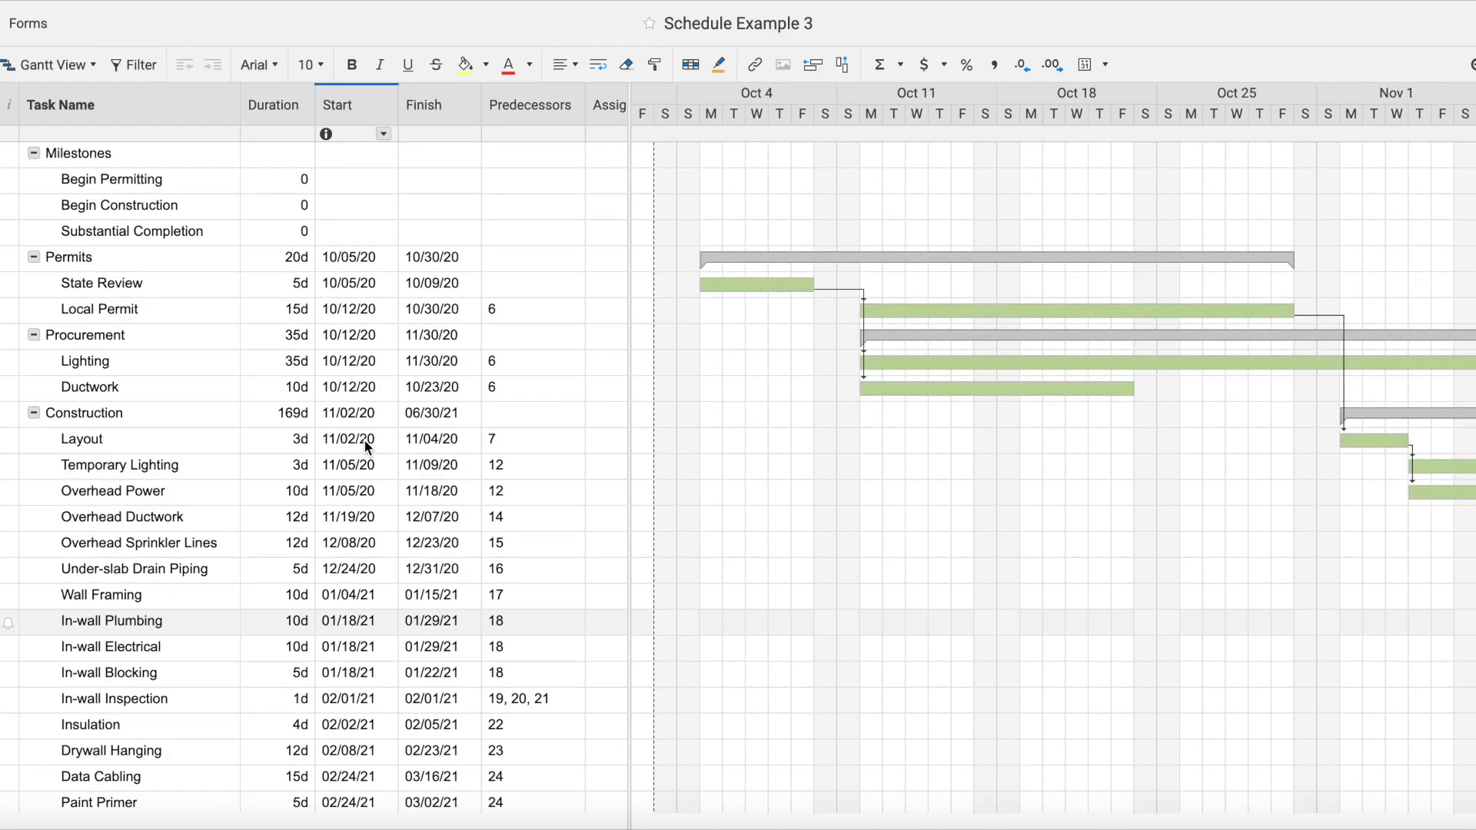
pyautogui.click(353, 282)
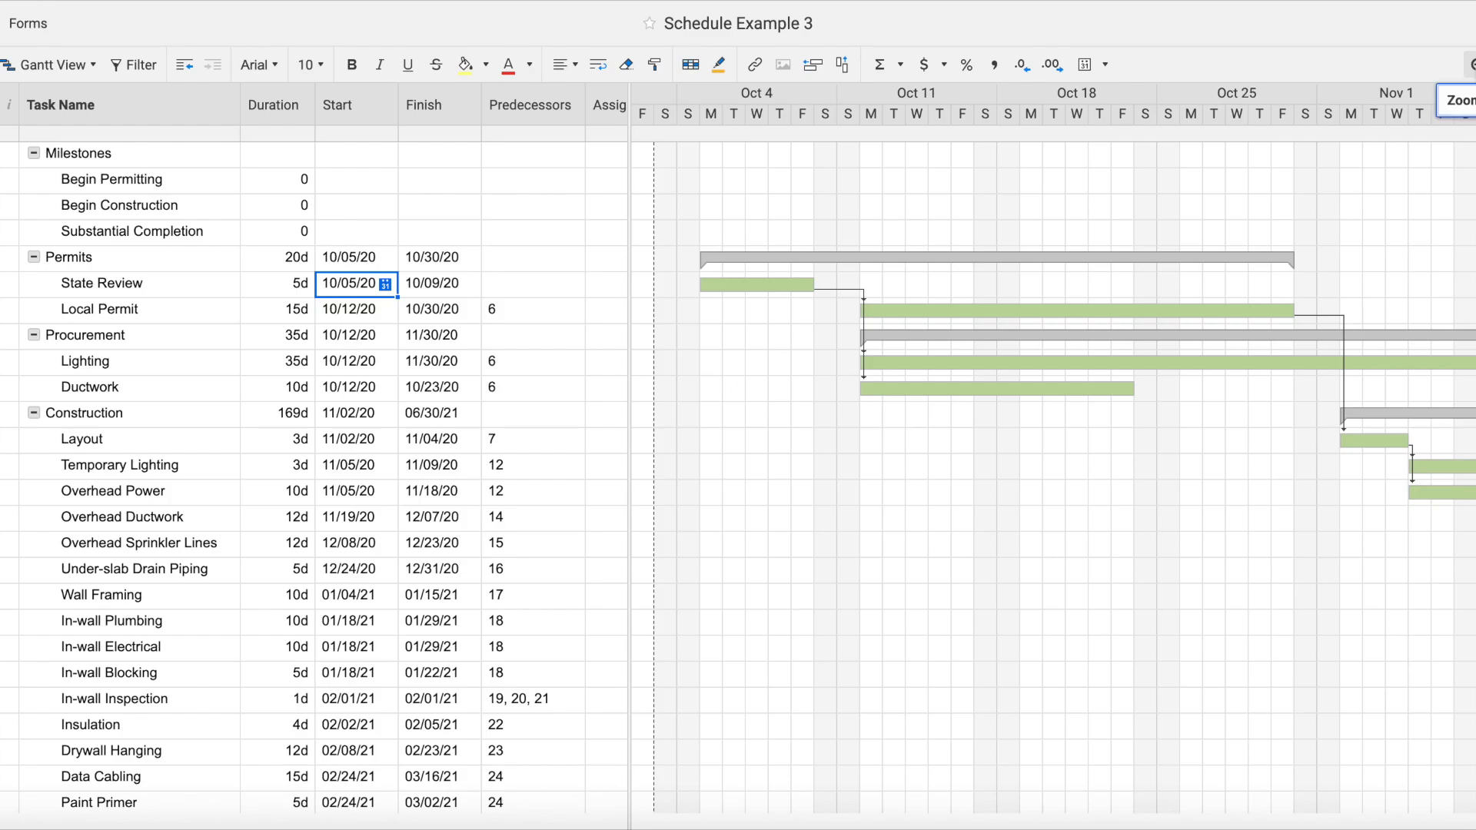
pyautogui.click(1471, 65)
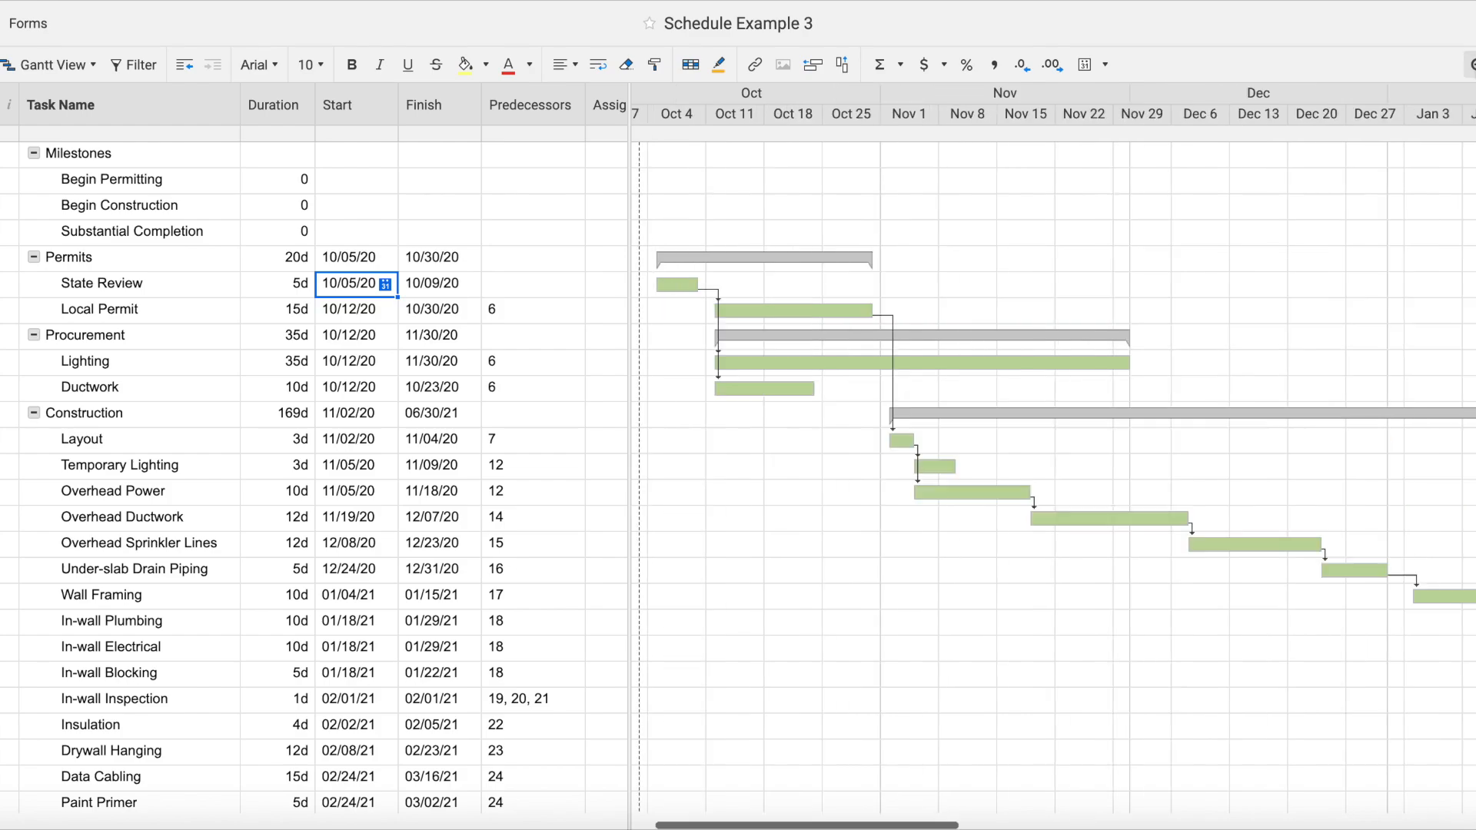
pyautogui.click(1471, 64)
pyautogui.scroll(-10, 997, 434)
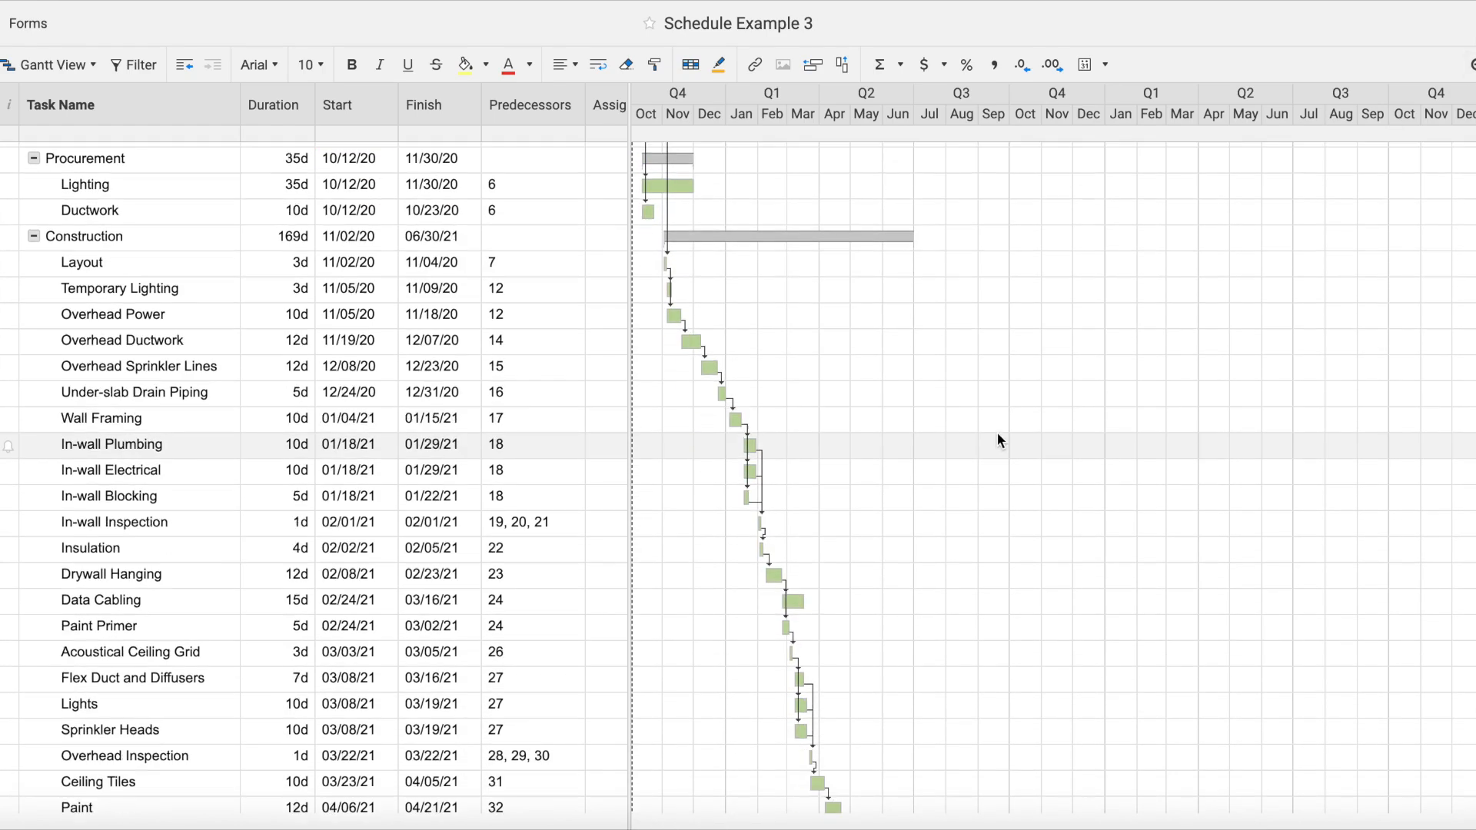
pyautogui.scroll(3, 998, 431)
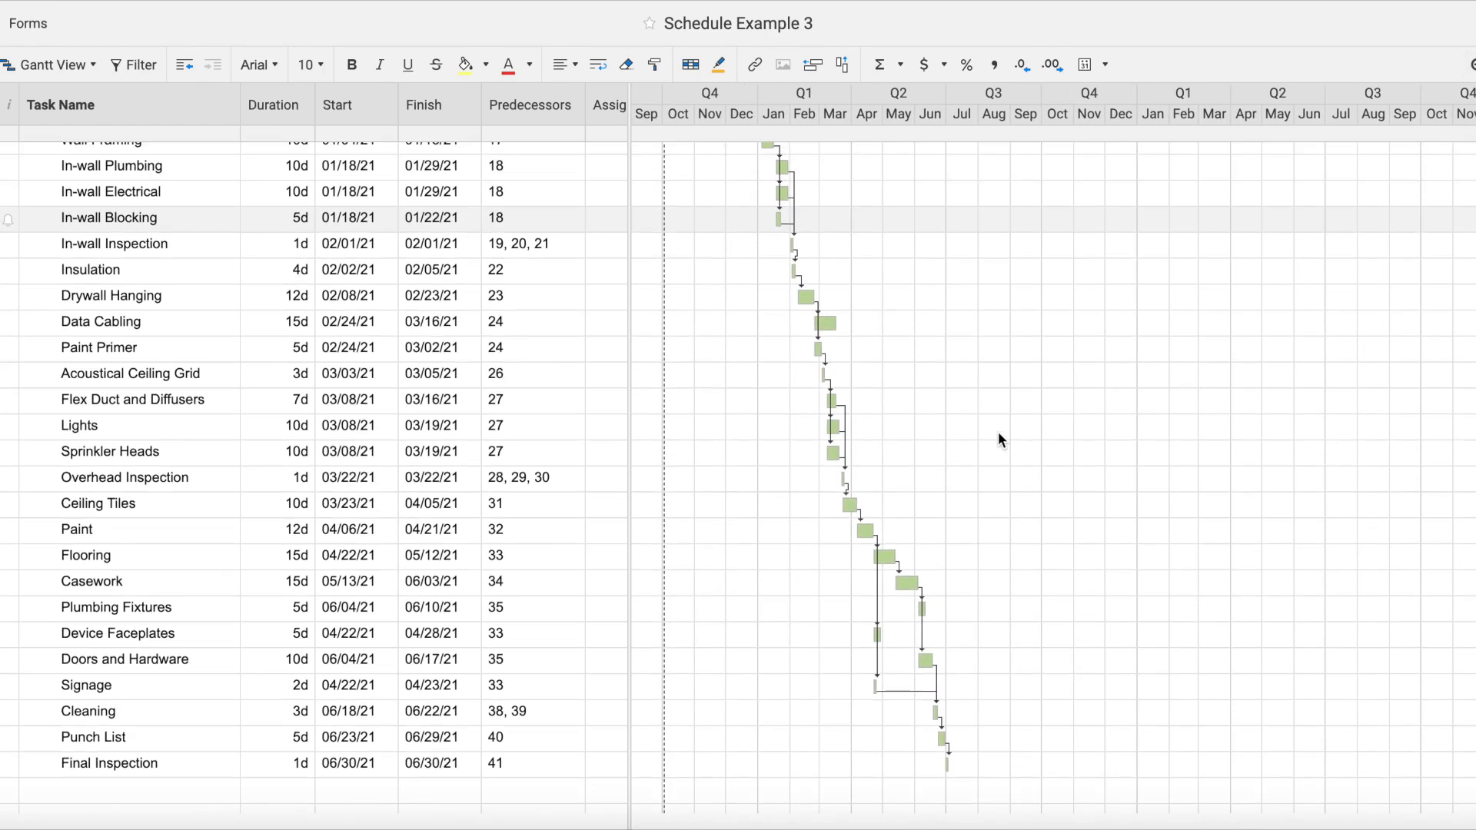
pyautogui.scroll(2, 900, 405)
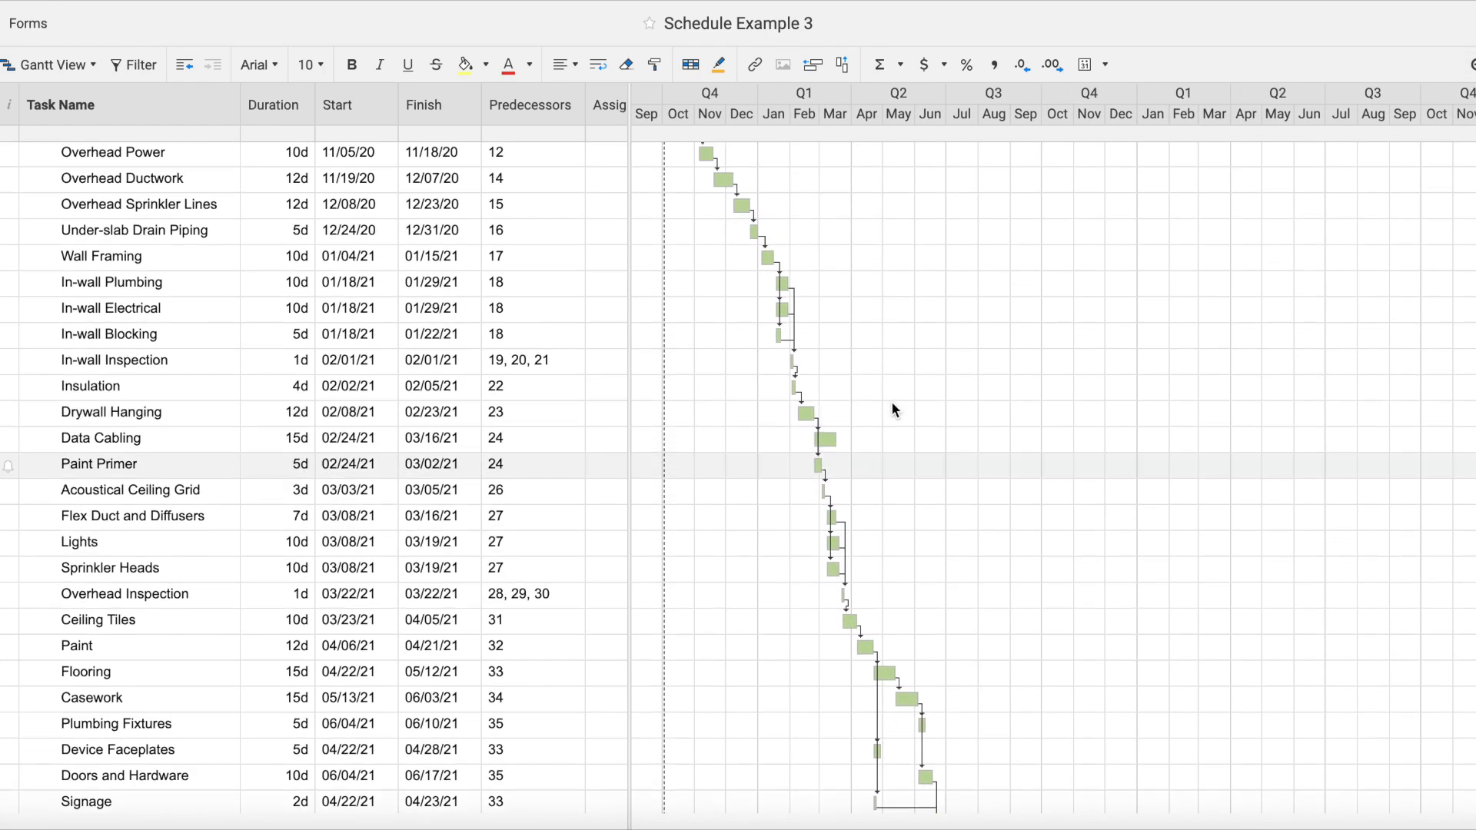
pyautogui.scroll(1, 891, 394)
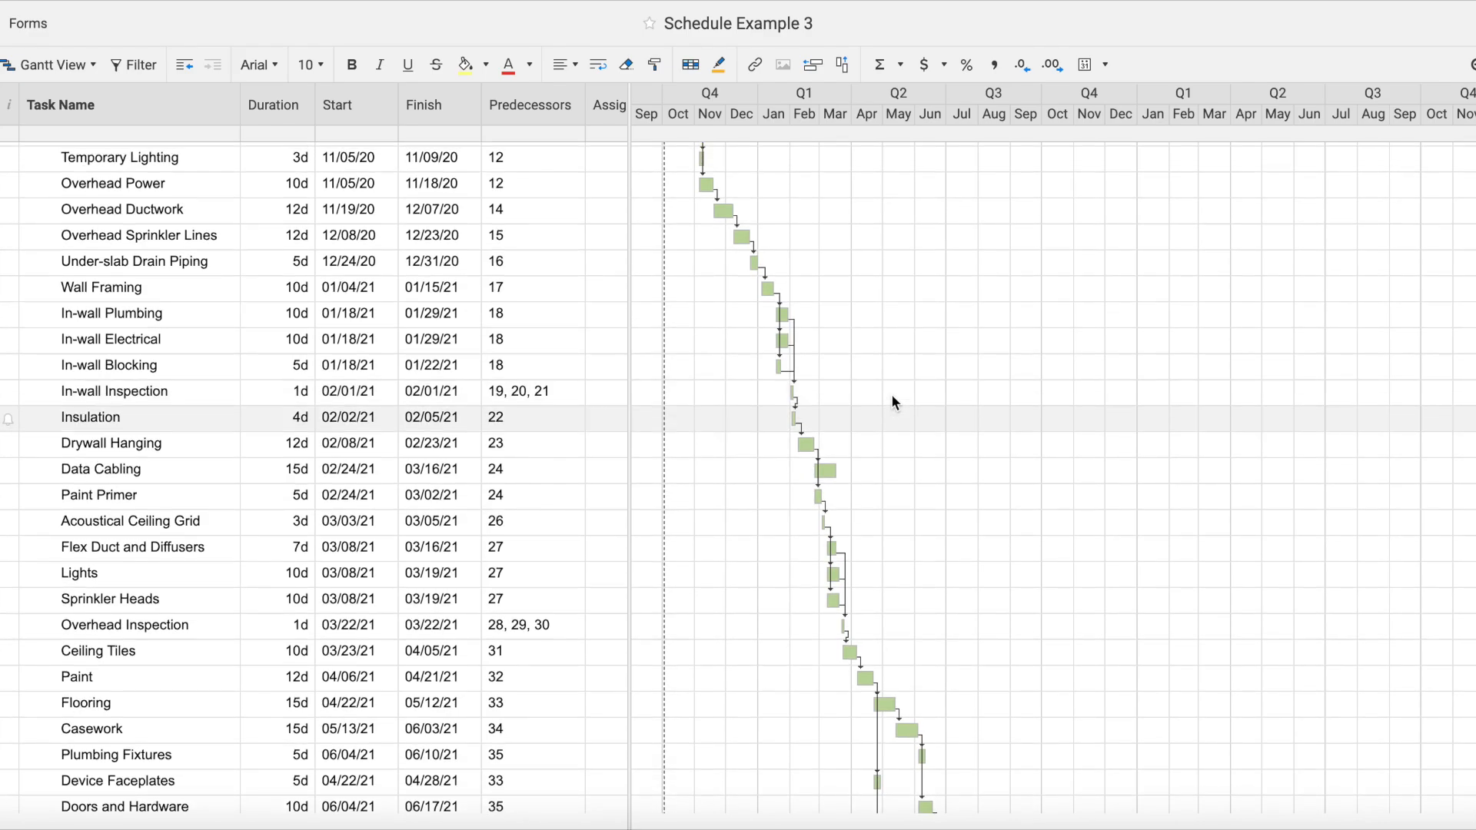
# - Examine the construction task bars and their dependency links at the weekly timescale
pyautogui.click(1470, 65)
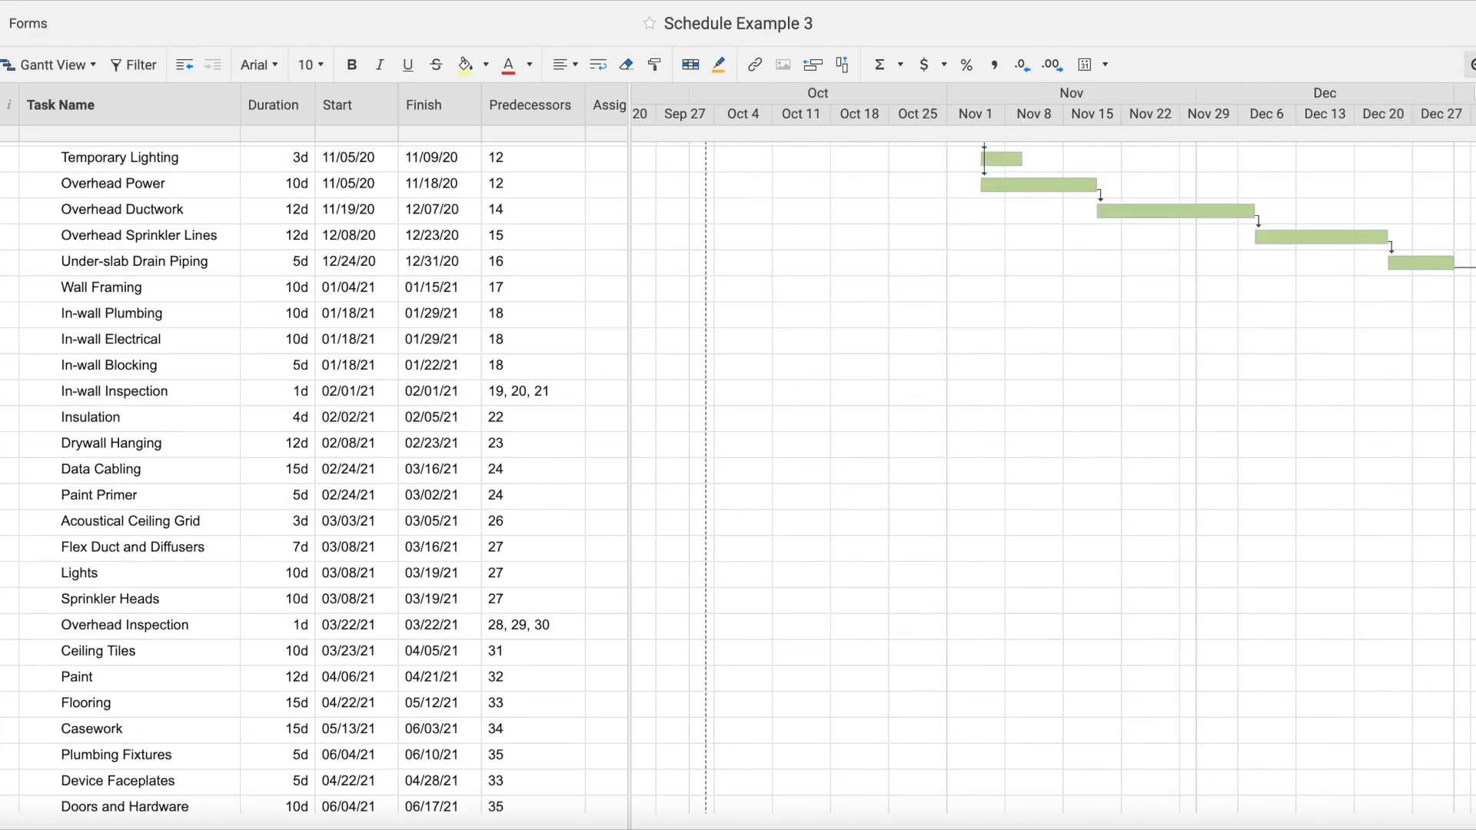
pyautogui.hscroll(10, 1176, 279)
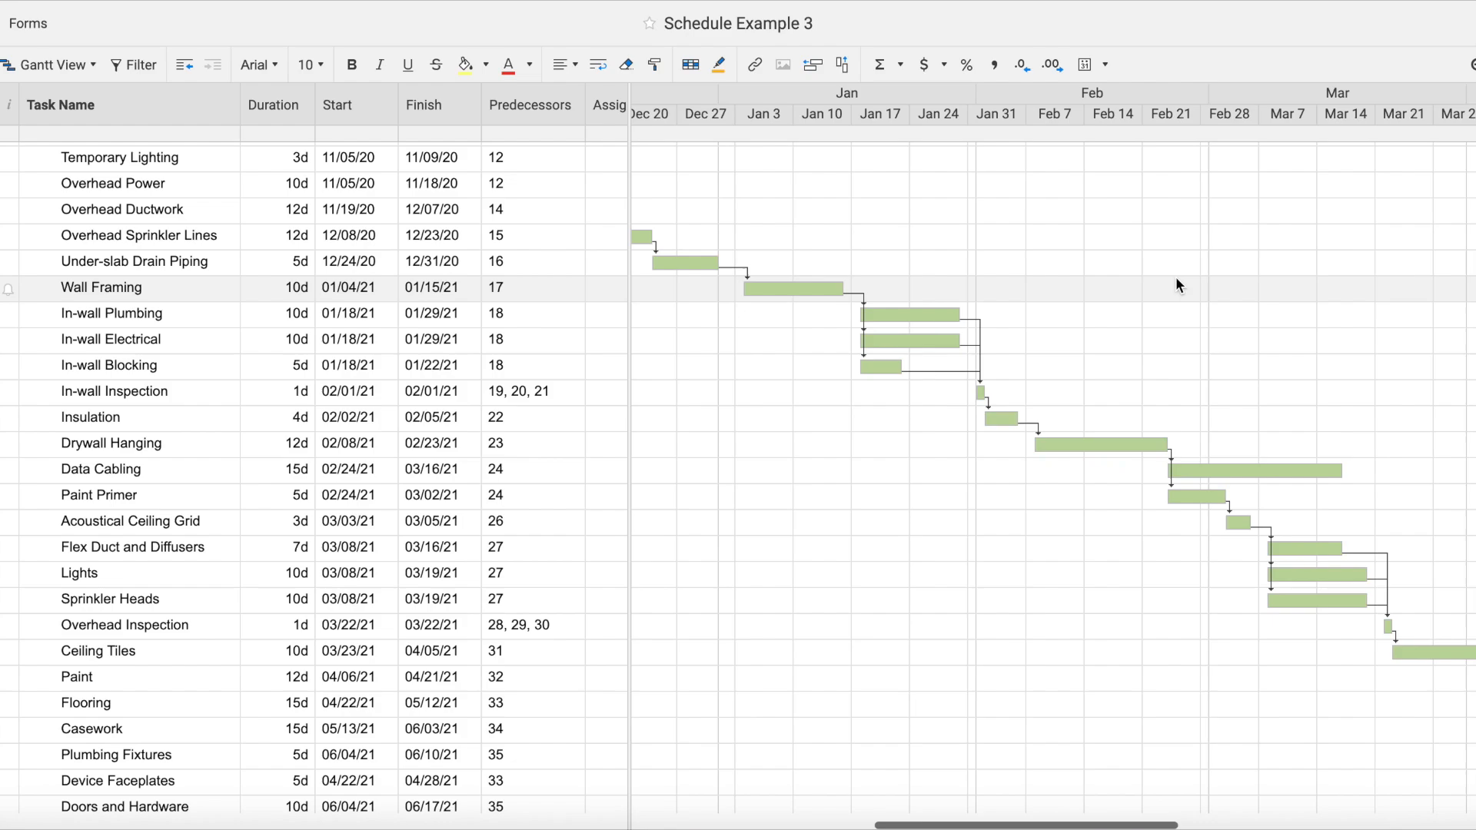
pyautogui.scroll(-3, 1176, 279)
pyautogui.scroll(-1, 1175, 286)
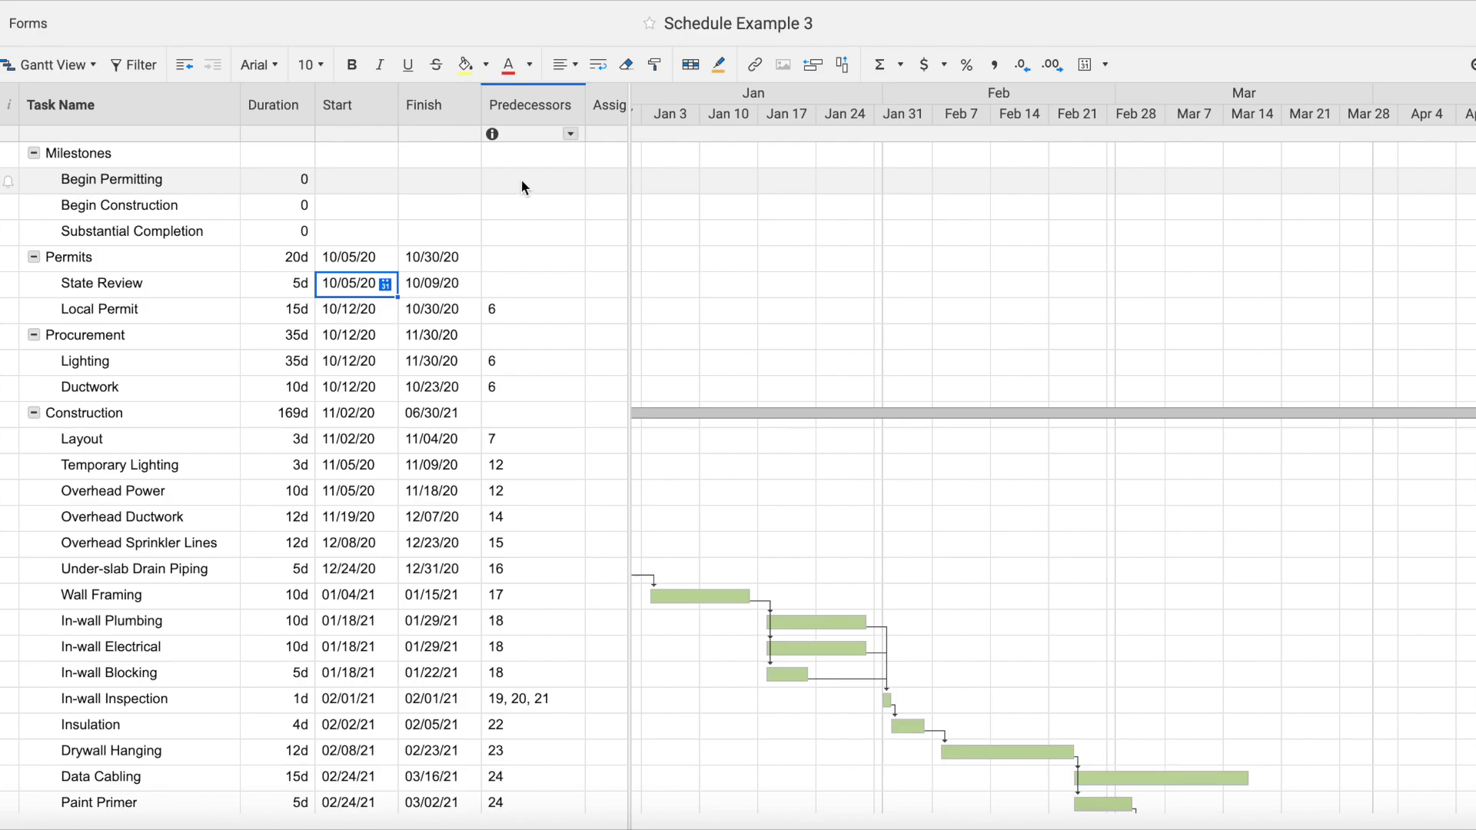
# - Set the predecessor of the Begin Permitting milestone to row 6 and of Begin Construction to row 12
pyautogui.click(550, 187)
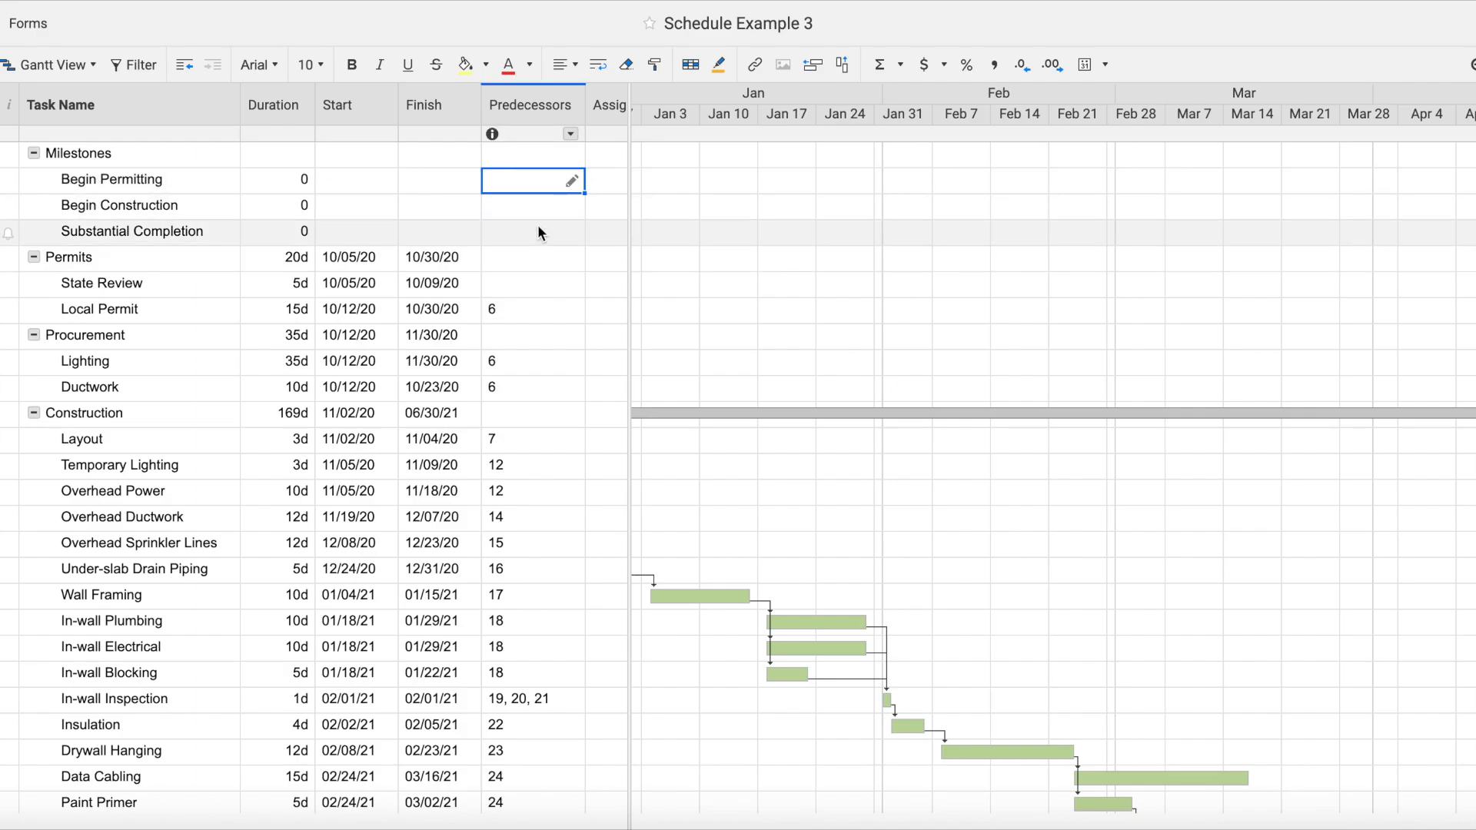
pyautogui.write('6')
pyautogui.press('Return')
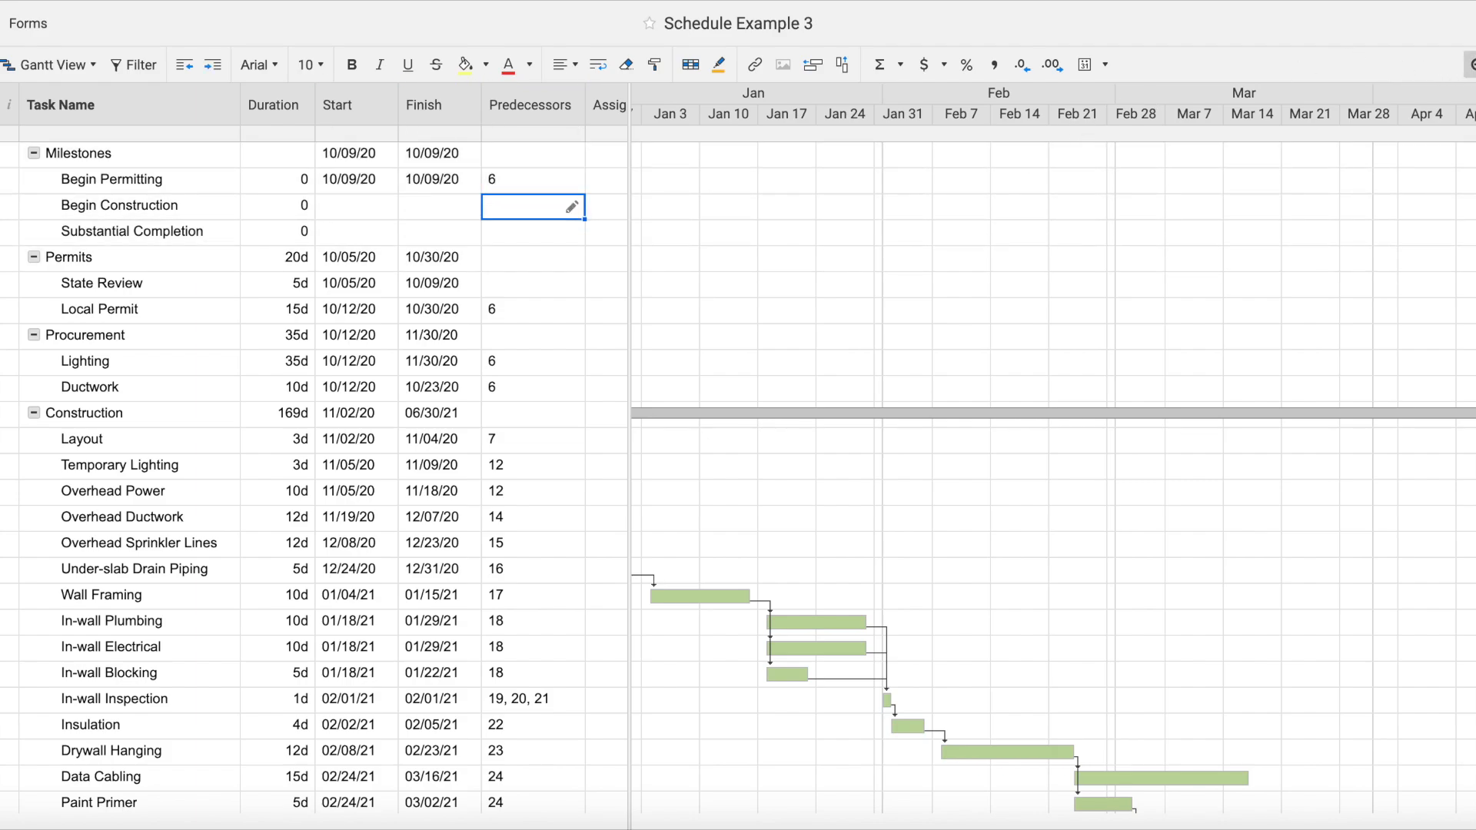
pyautogui.click(1468, 66)
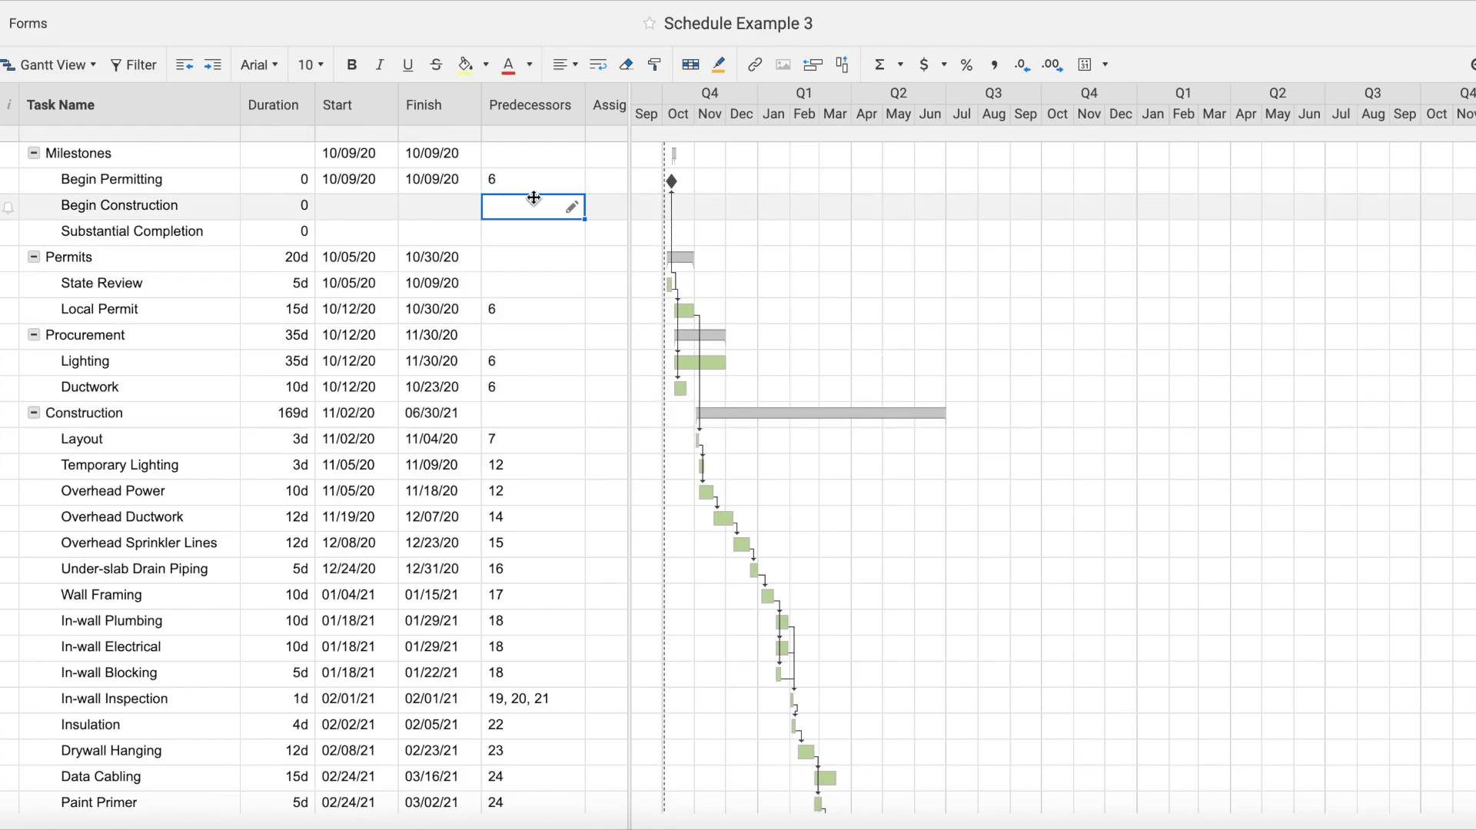
pyautogui.write('12')
pyautogui.press('Return')
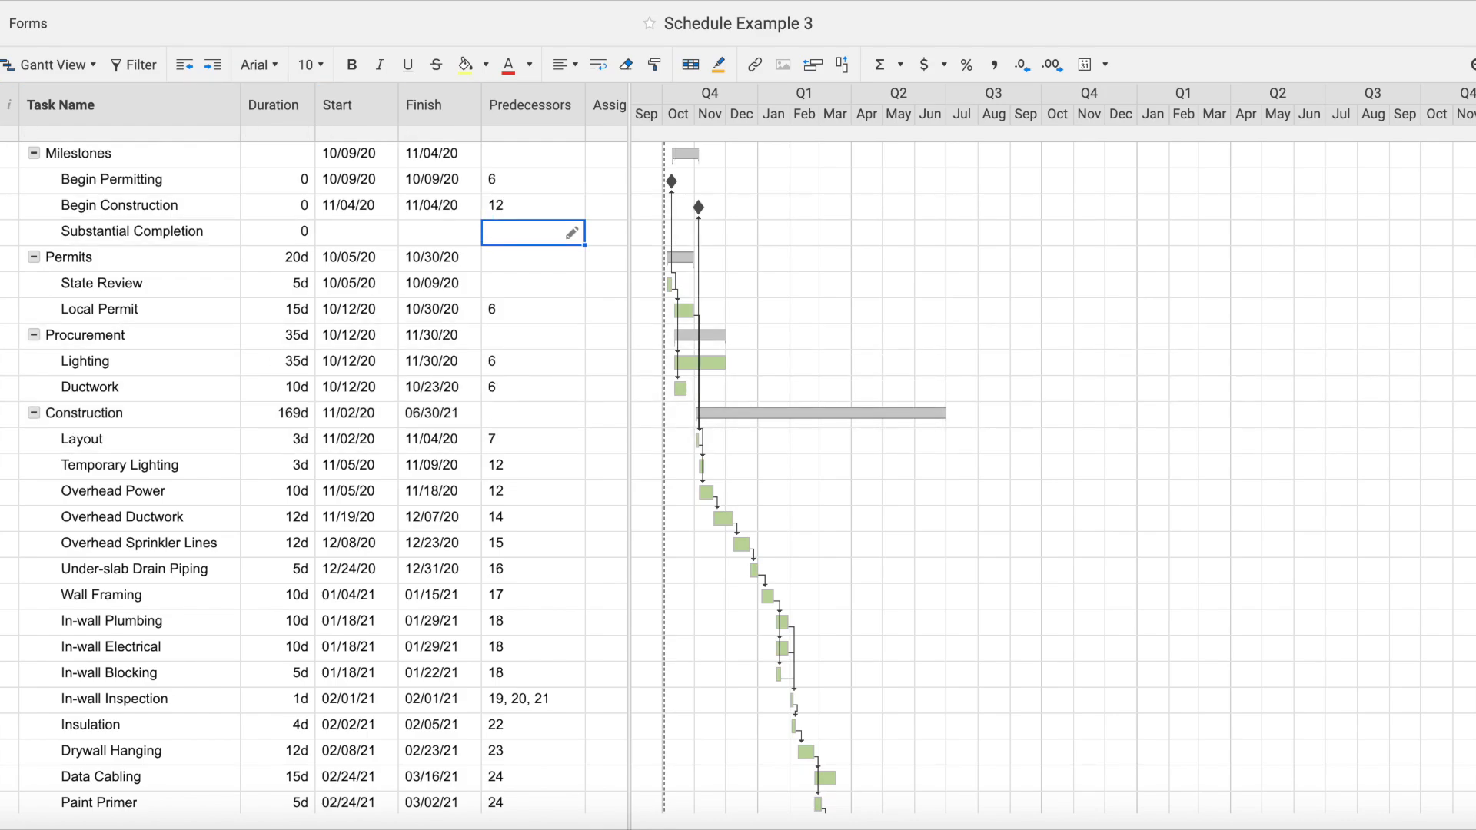
# - Set row 42, Final Inspection, as the predecessor of the Substantial Completion milestone
pyautogui.scroll(-10, 392, 415)
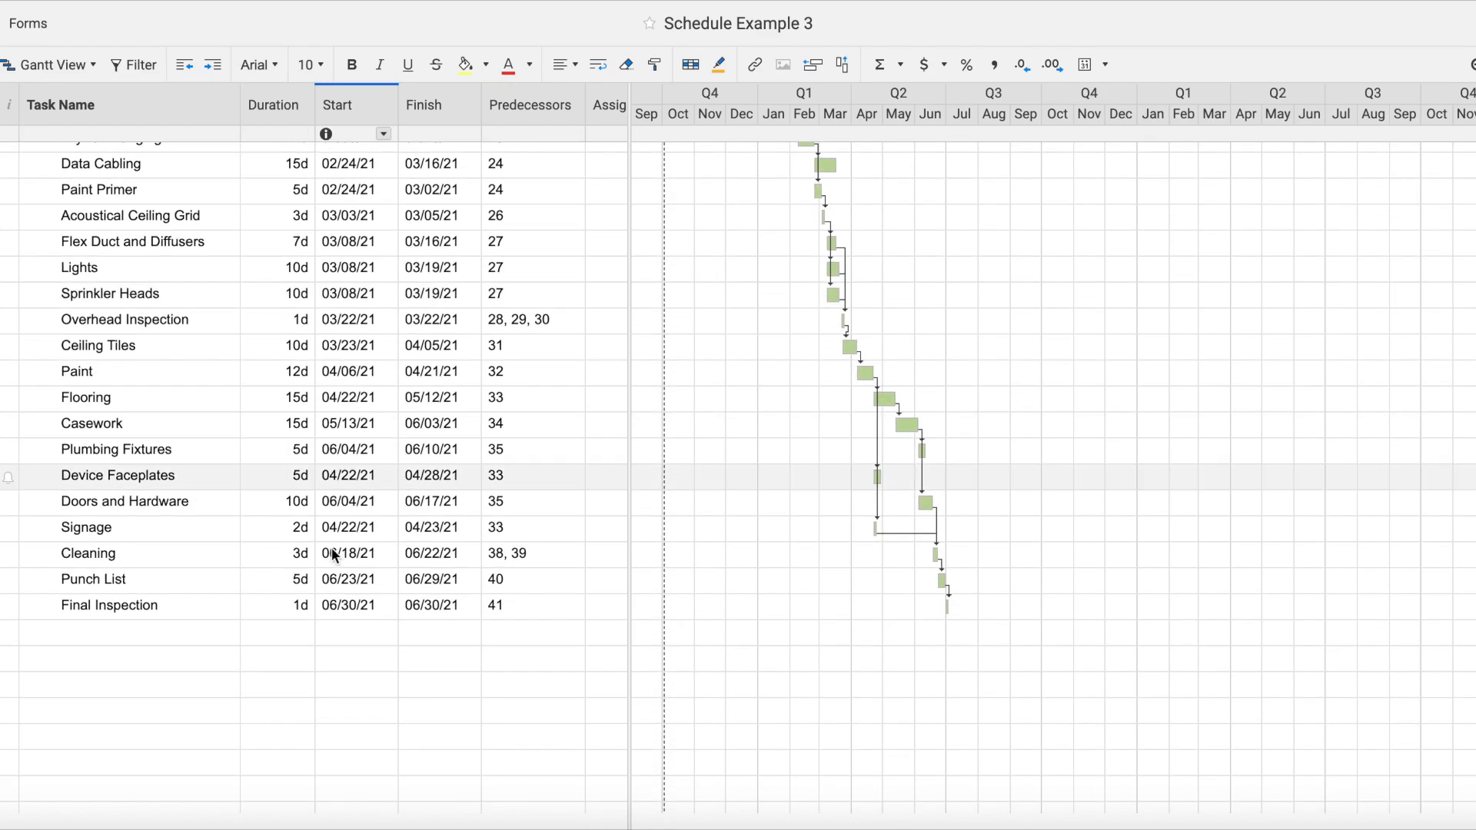
pyautogui.scroll(10, 254, 373)
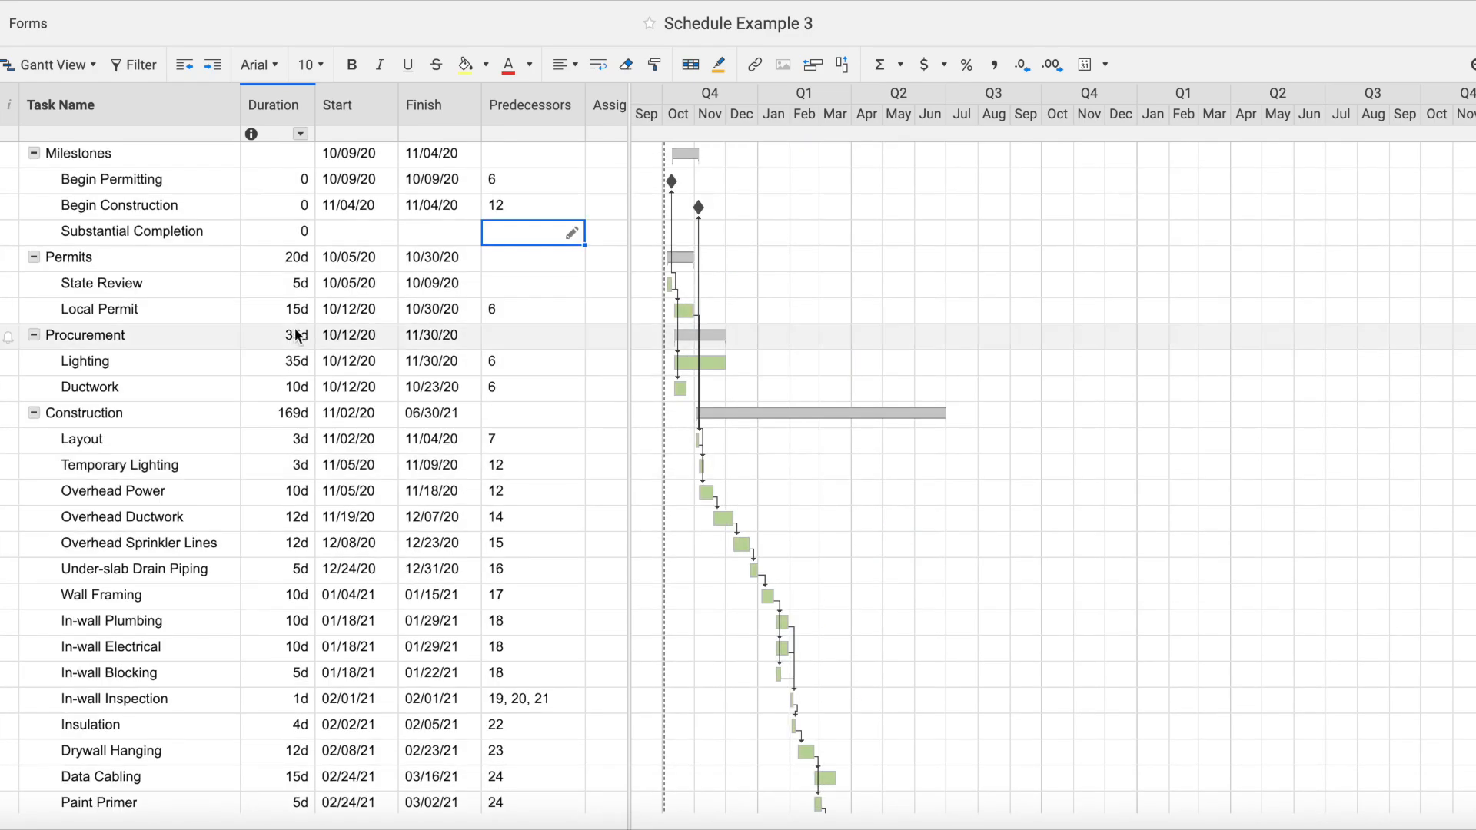
pyautogui.write('42')
pyautogui.press('Return')
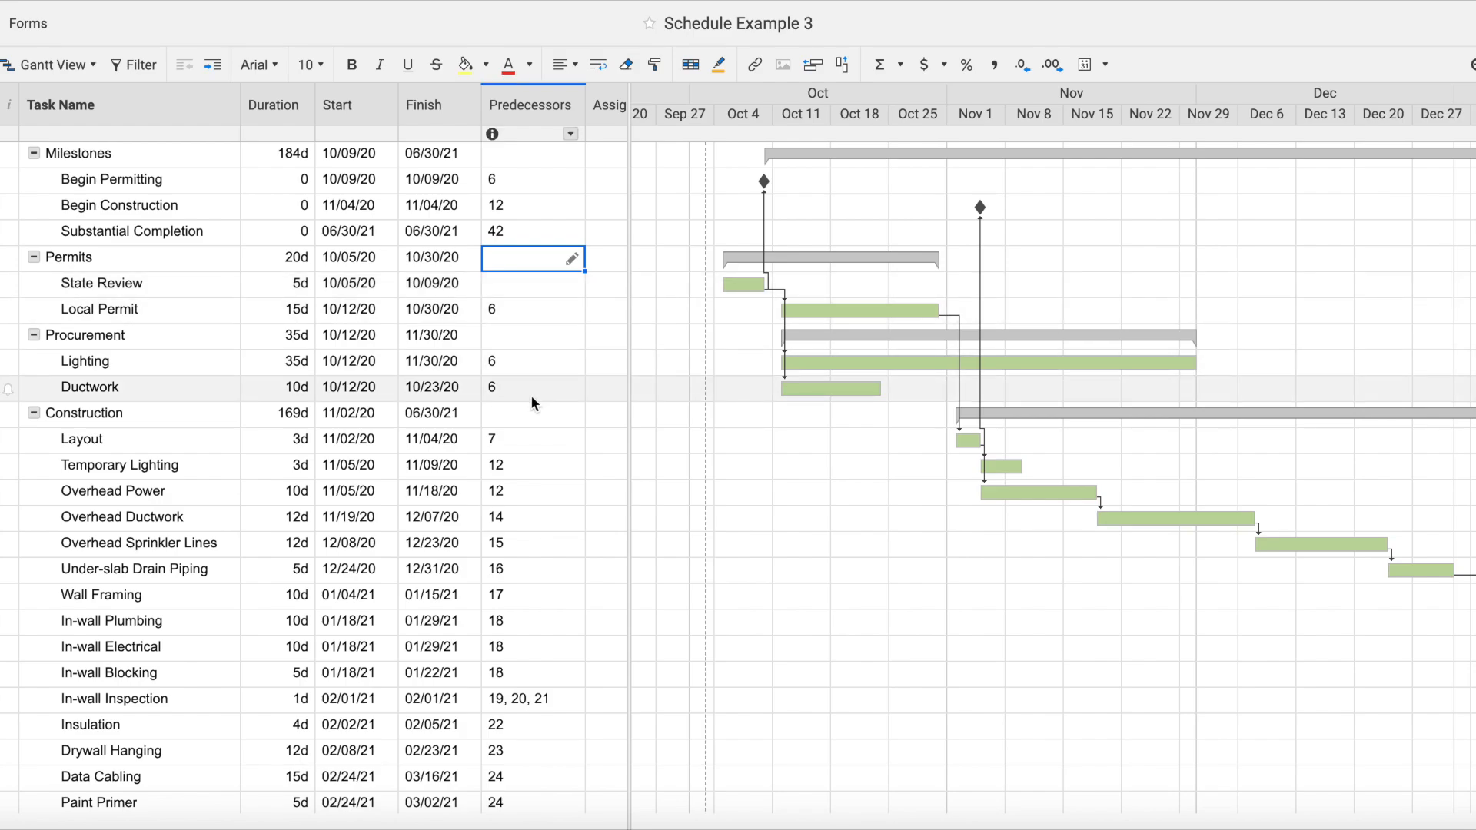
# - Examine the milestone dates and the Temporary Lighting and Overhead Power tasks under Construction
pyautogui.scroll(-2, 530, 395)
pyautogui.scroll(2, 532, 394)
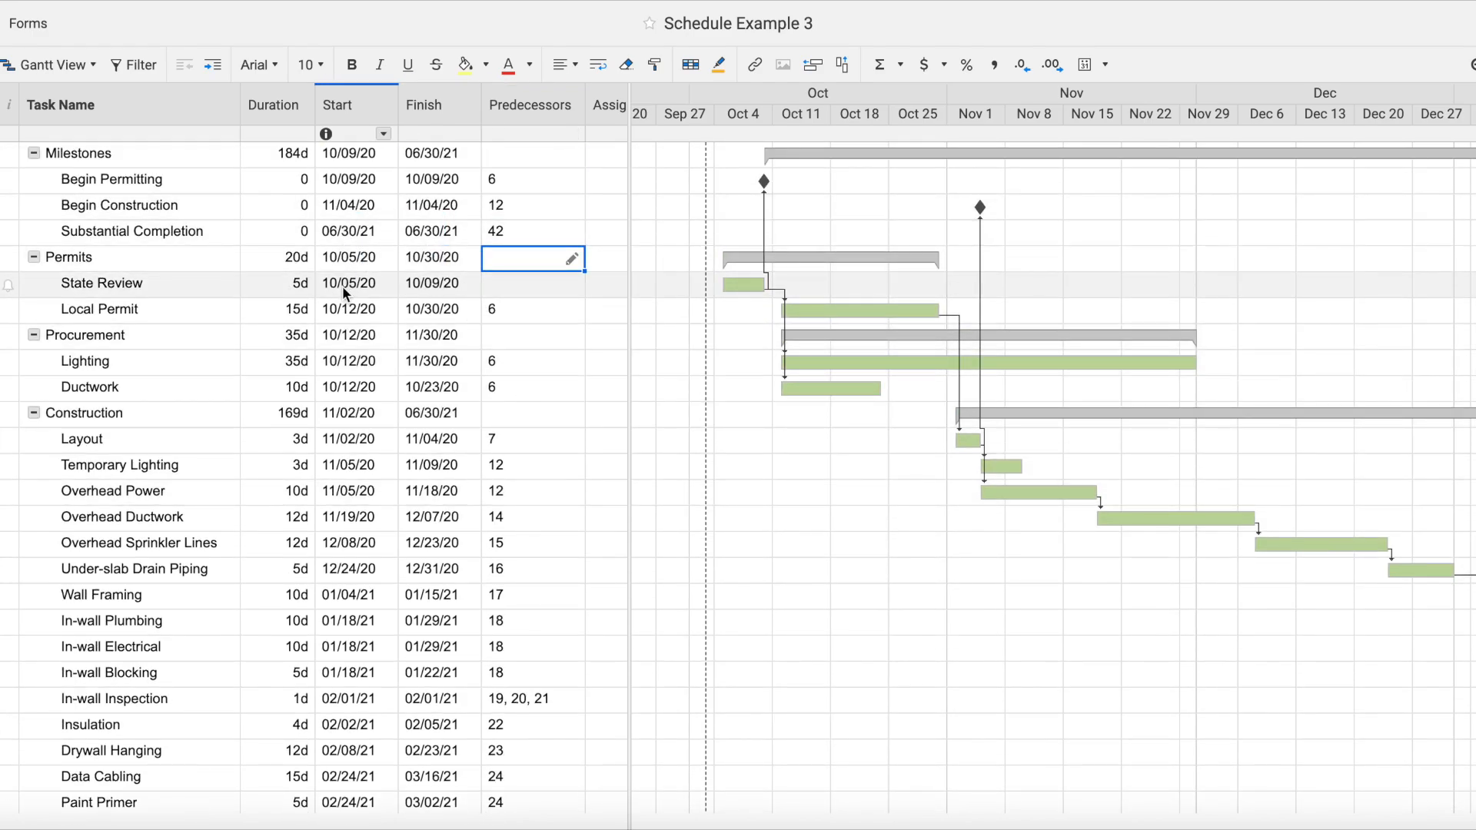
pyautogui.click(346, 206)
pyautogui.click(439, 229)
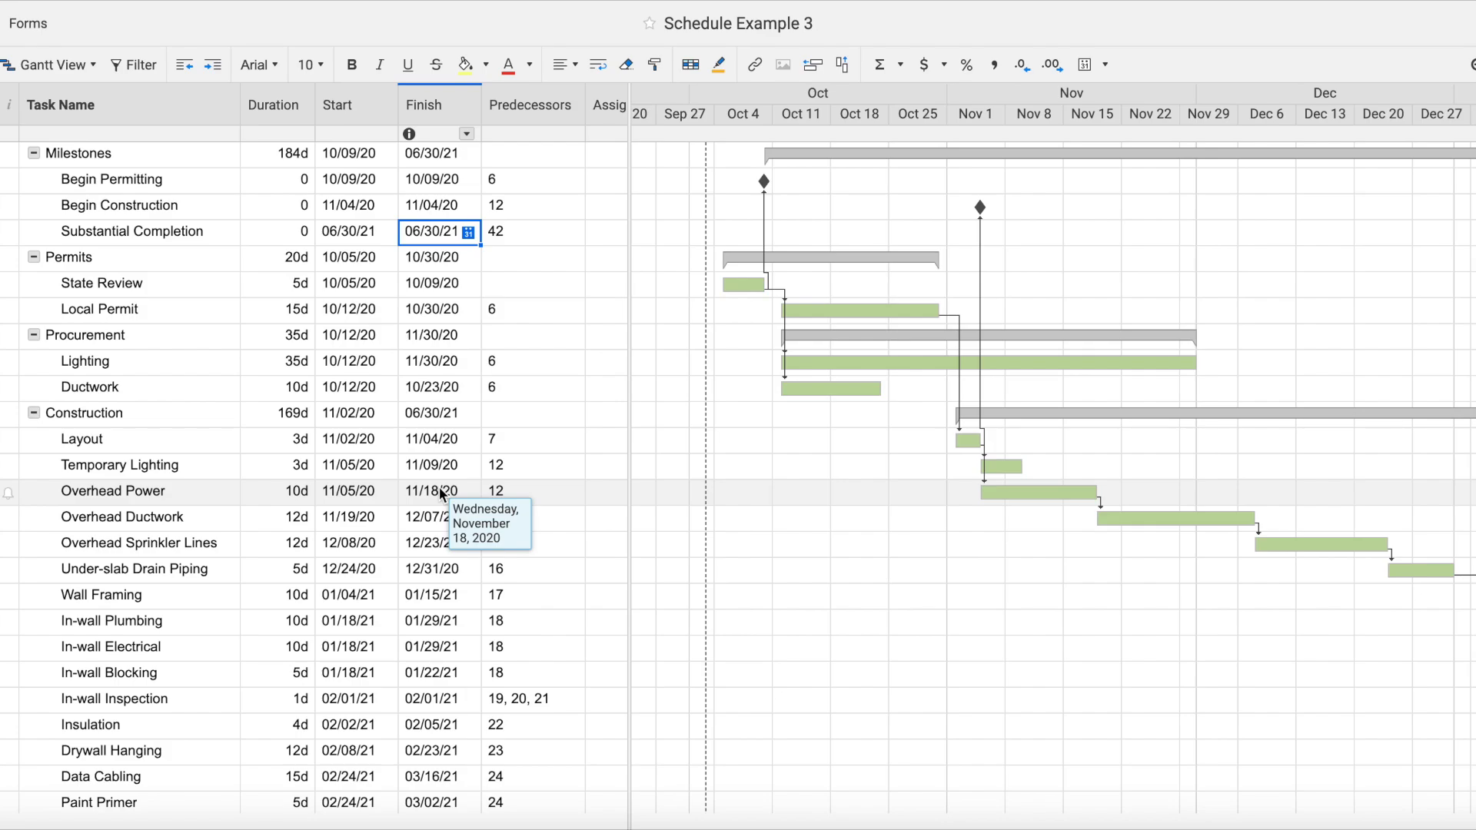
pyautogui.click(119, 422)
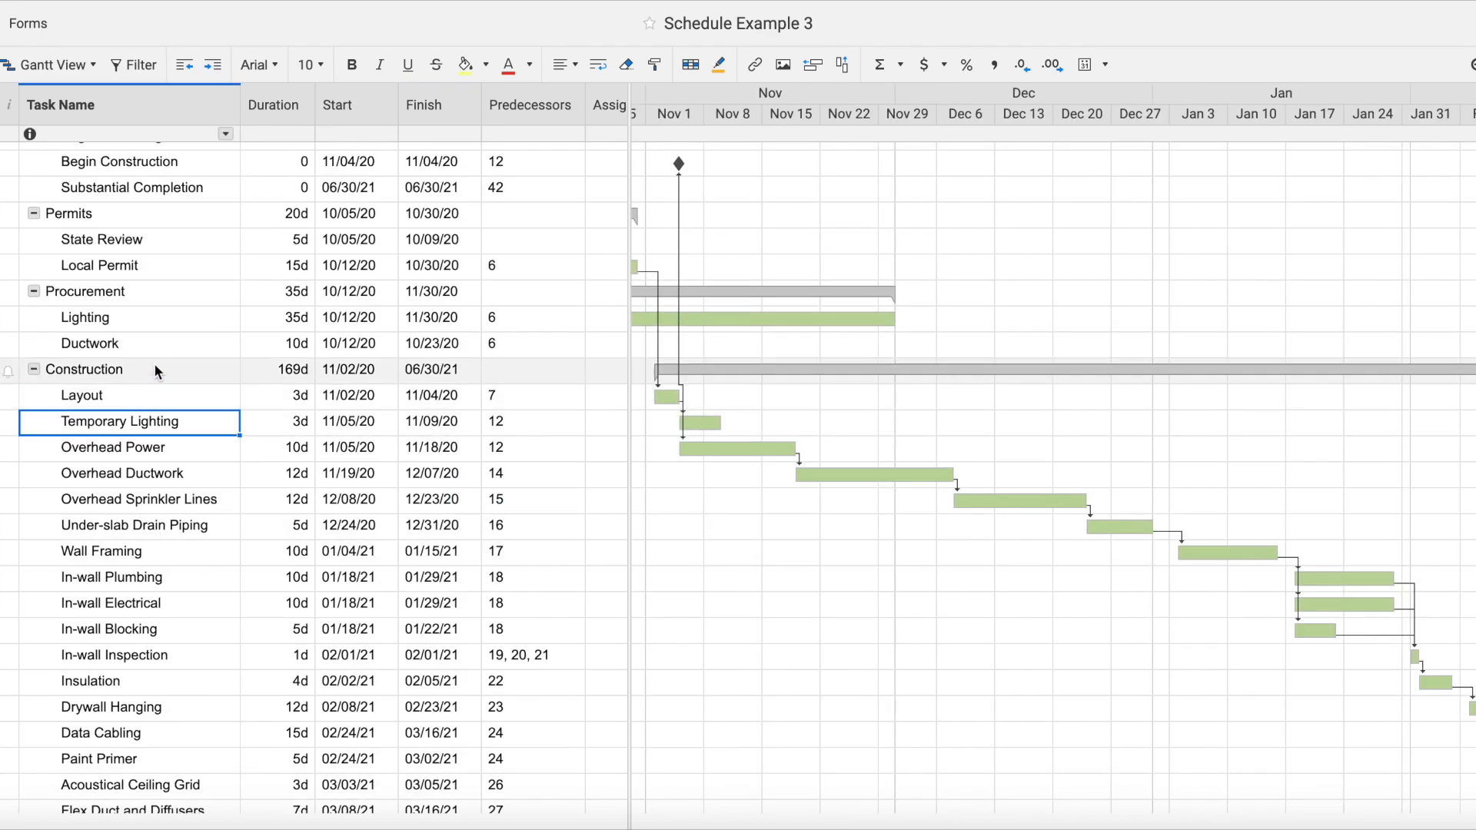
pyautogui.click(148, 451)
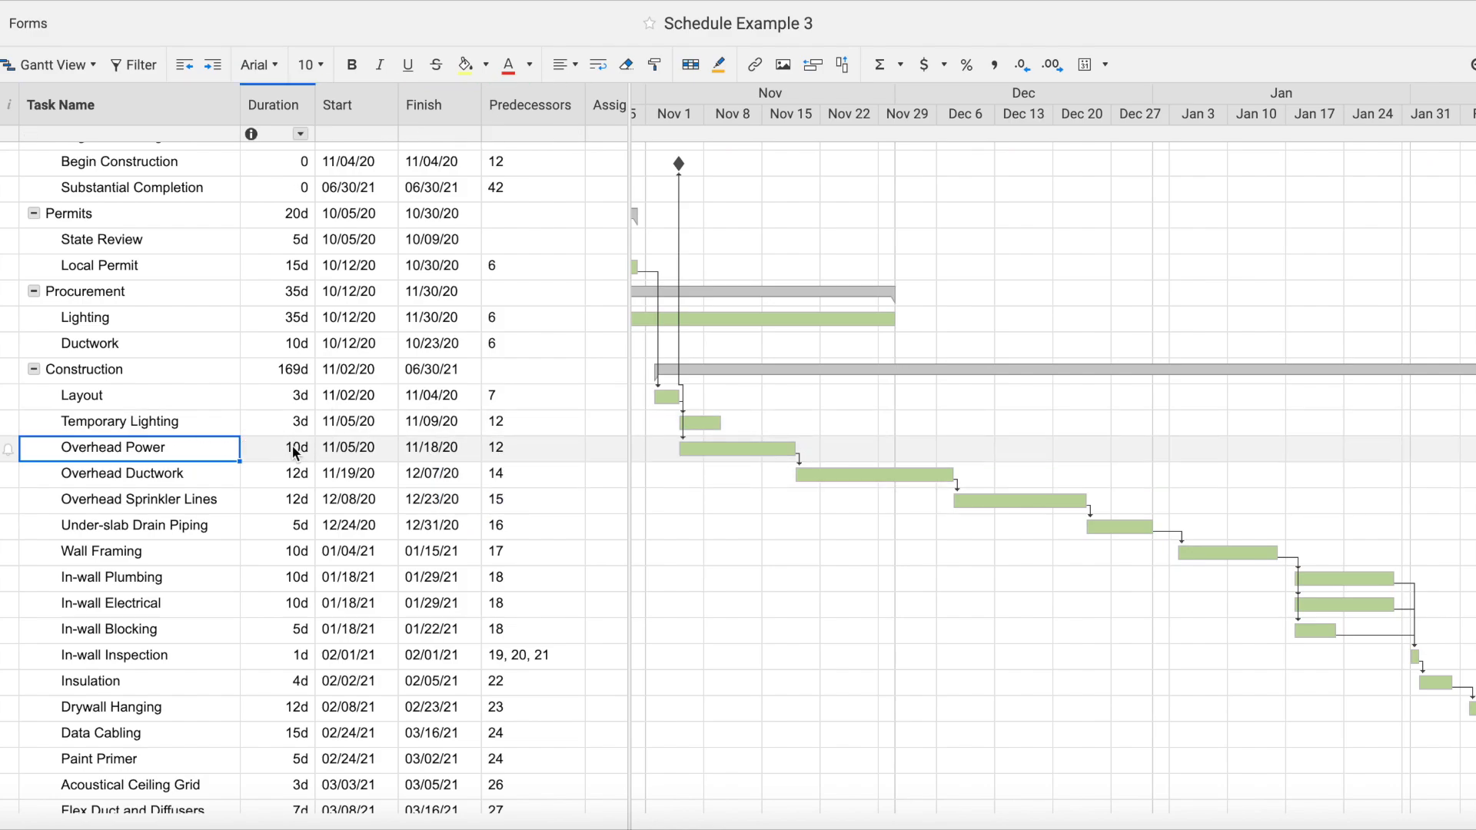
# - Add a lag of -5d to the Finish-to-Start link between Overhead Power and its successor Overhead Ductwork
pyautogui.click(165, 472)
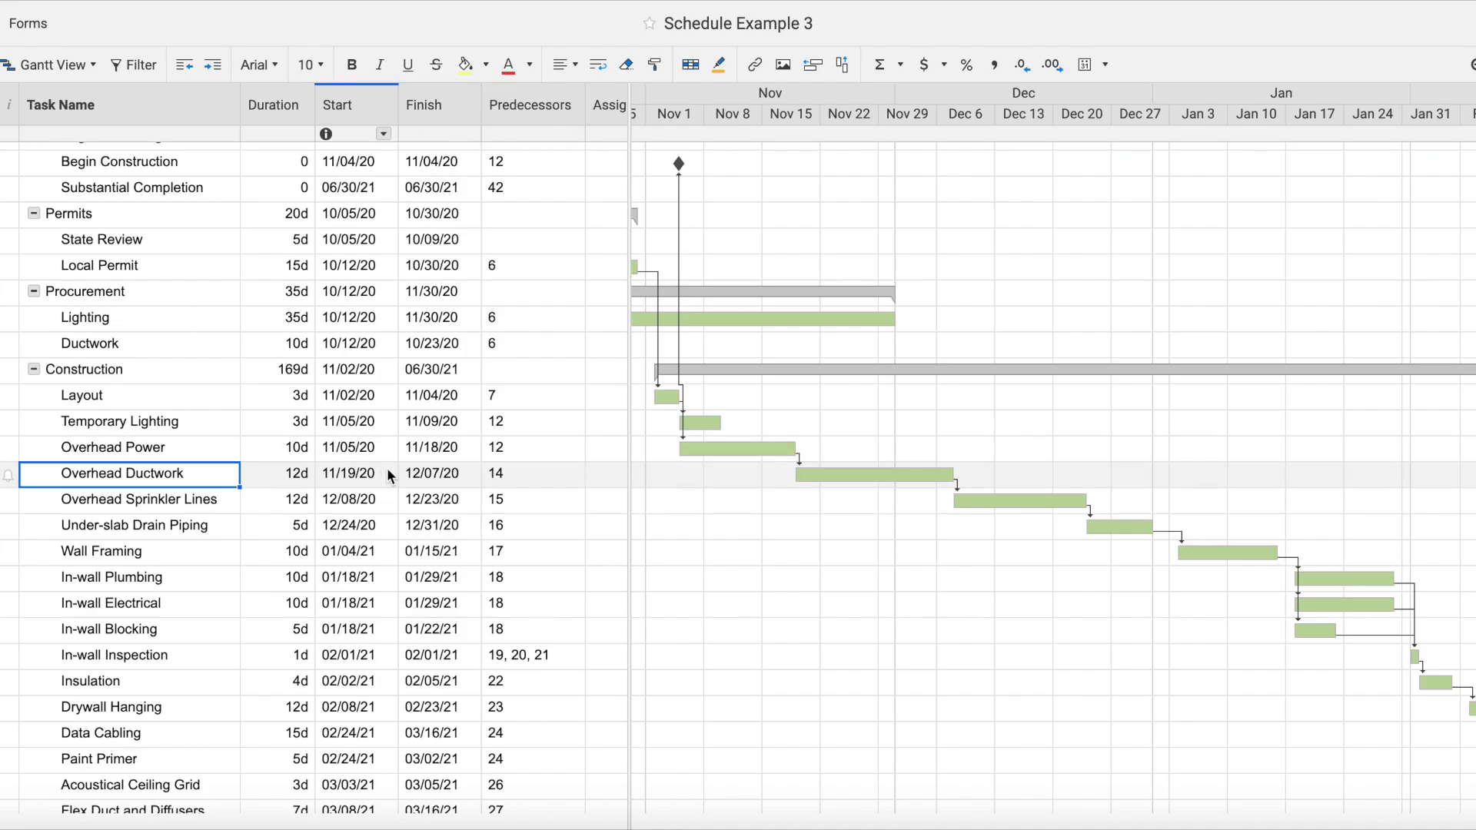
pyautogui.moveTo(387, 467)
pyautogui.click(573, 477)
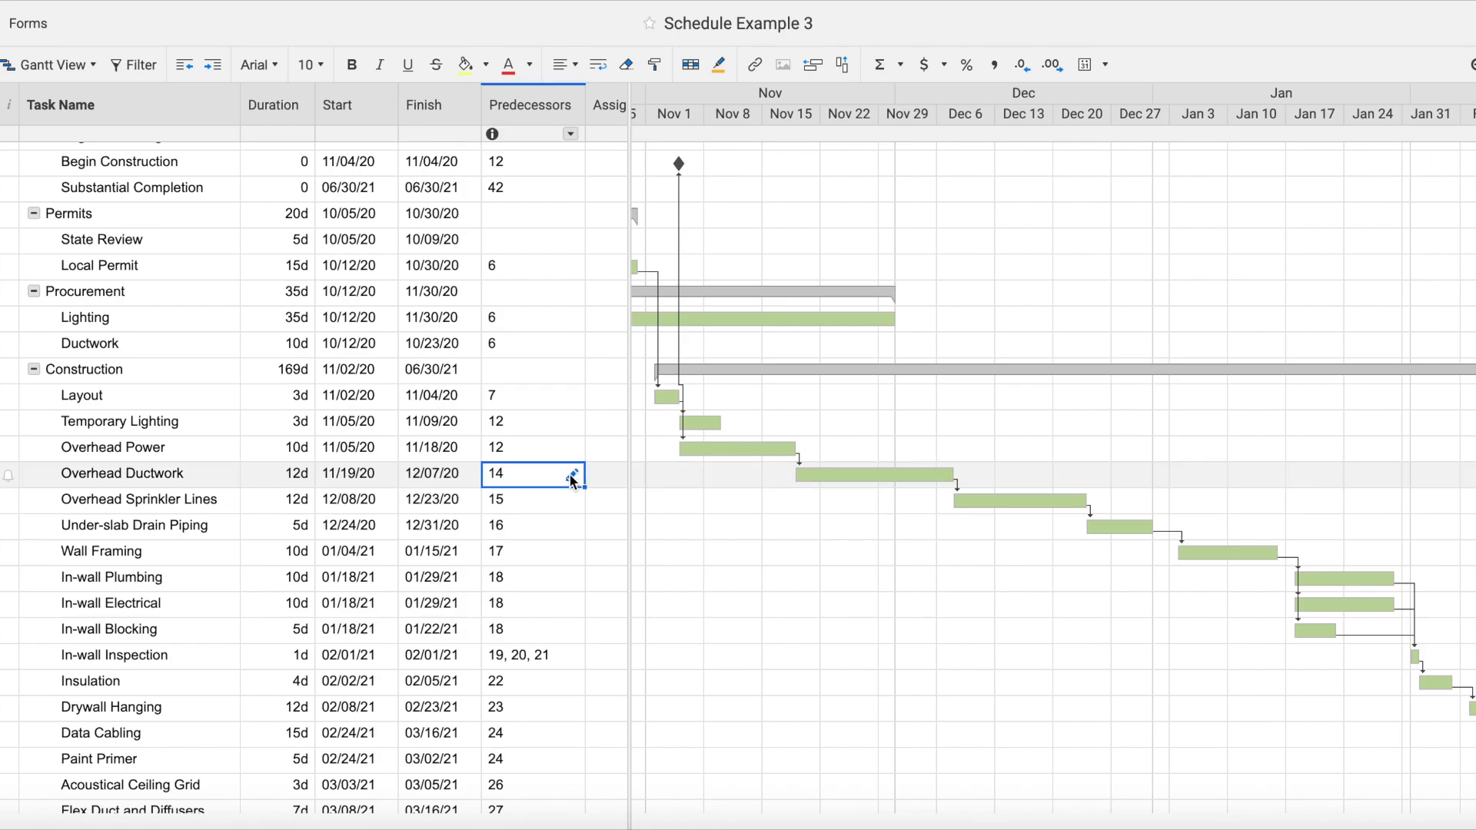
pyautogui.click(573, 477)
pyautogui.click(935, 235)
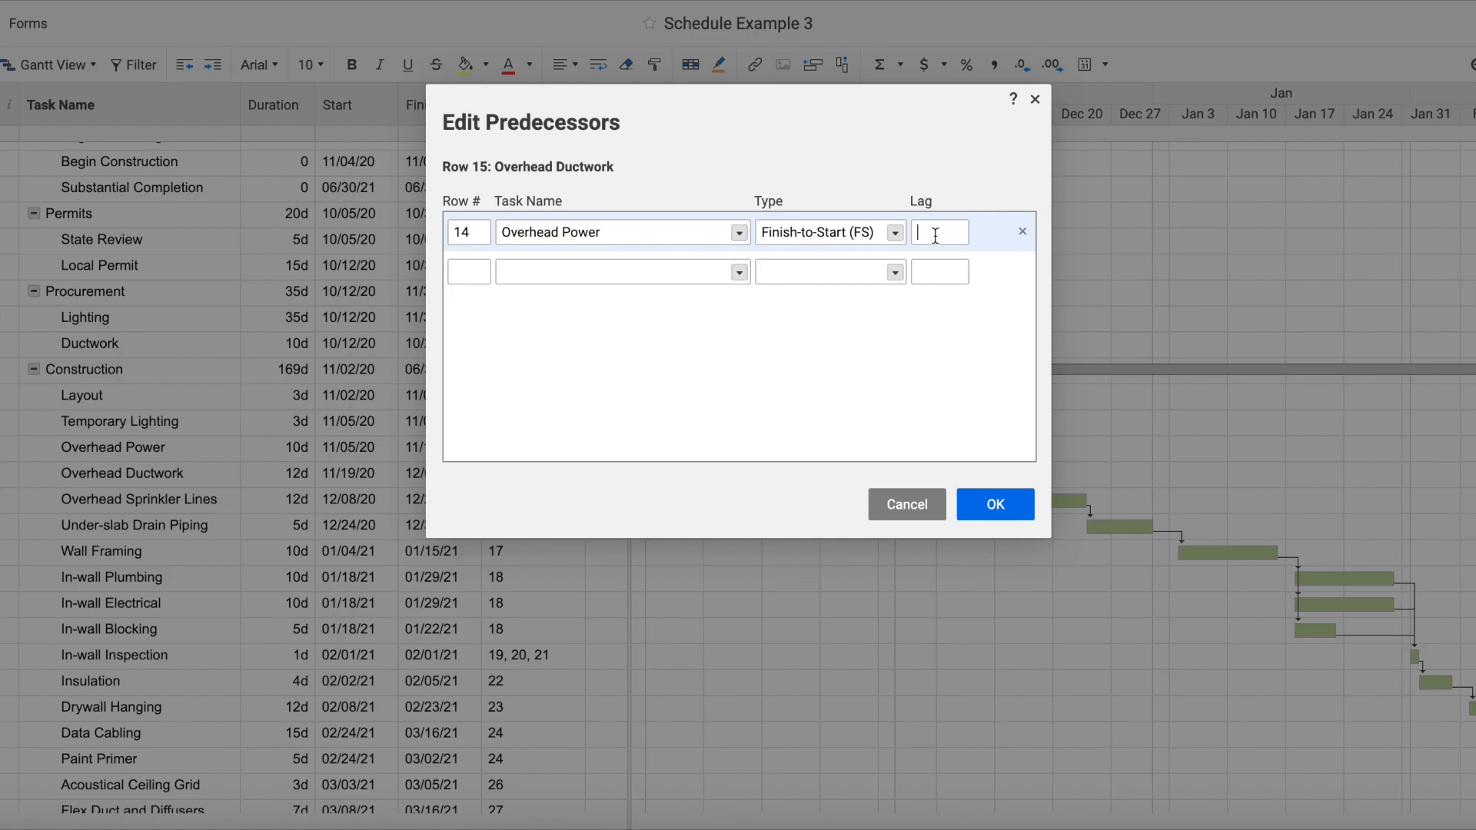
pyautogui.write('5')
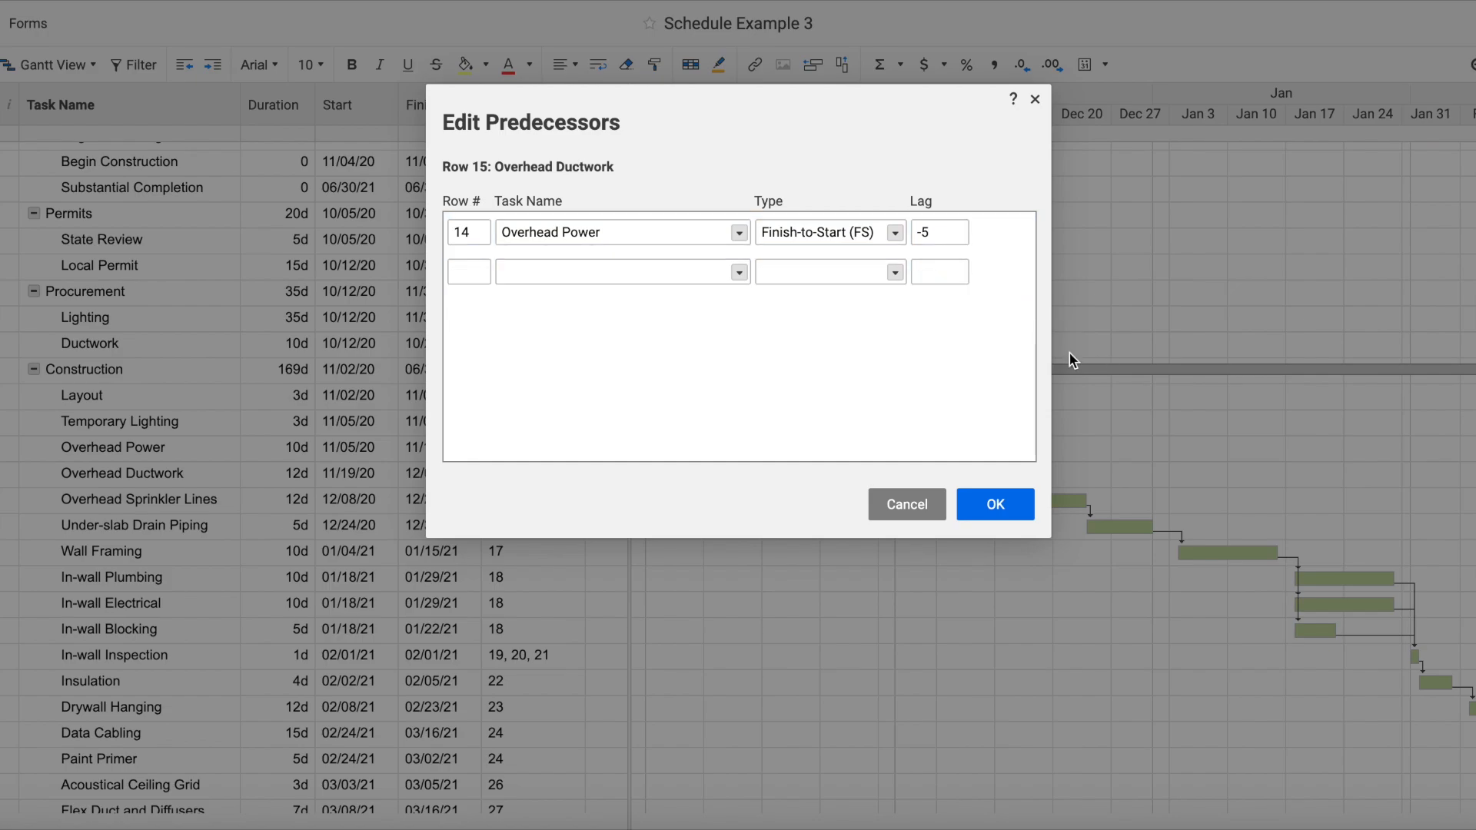
pyautogui.write('d')
pyautogui.click(1014, 506)
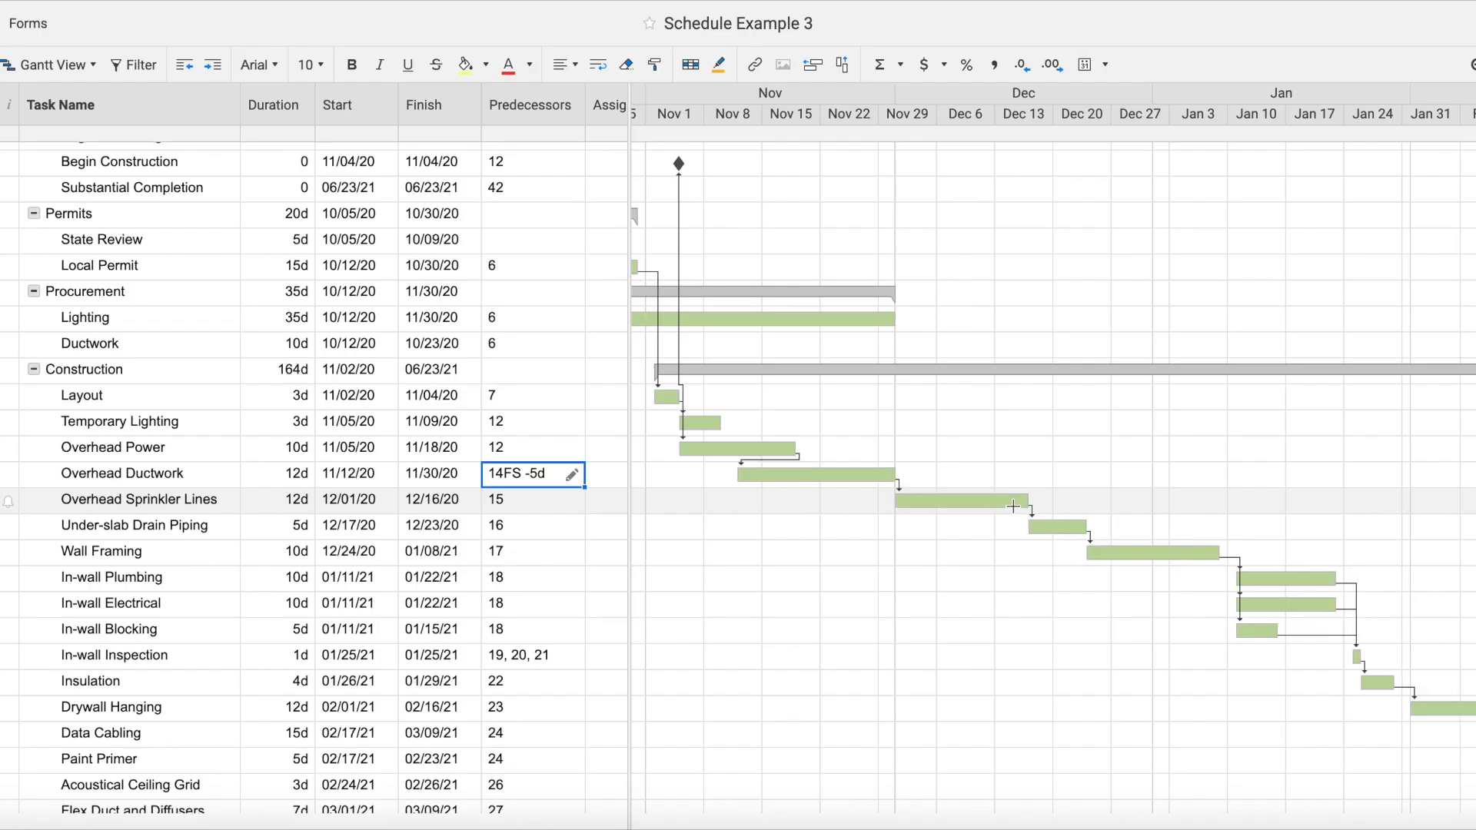
pyautogui.click(832, 475)
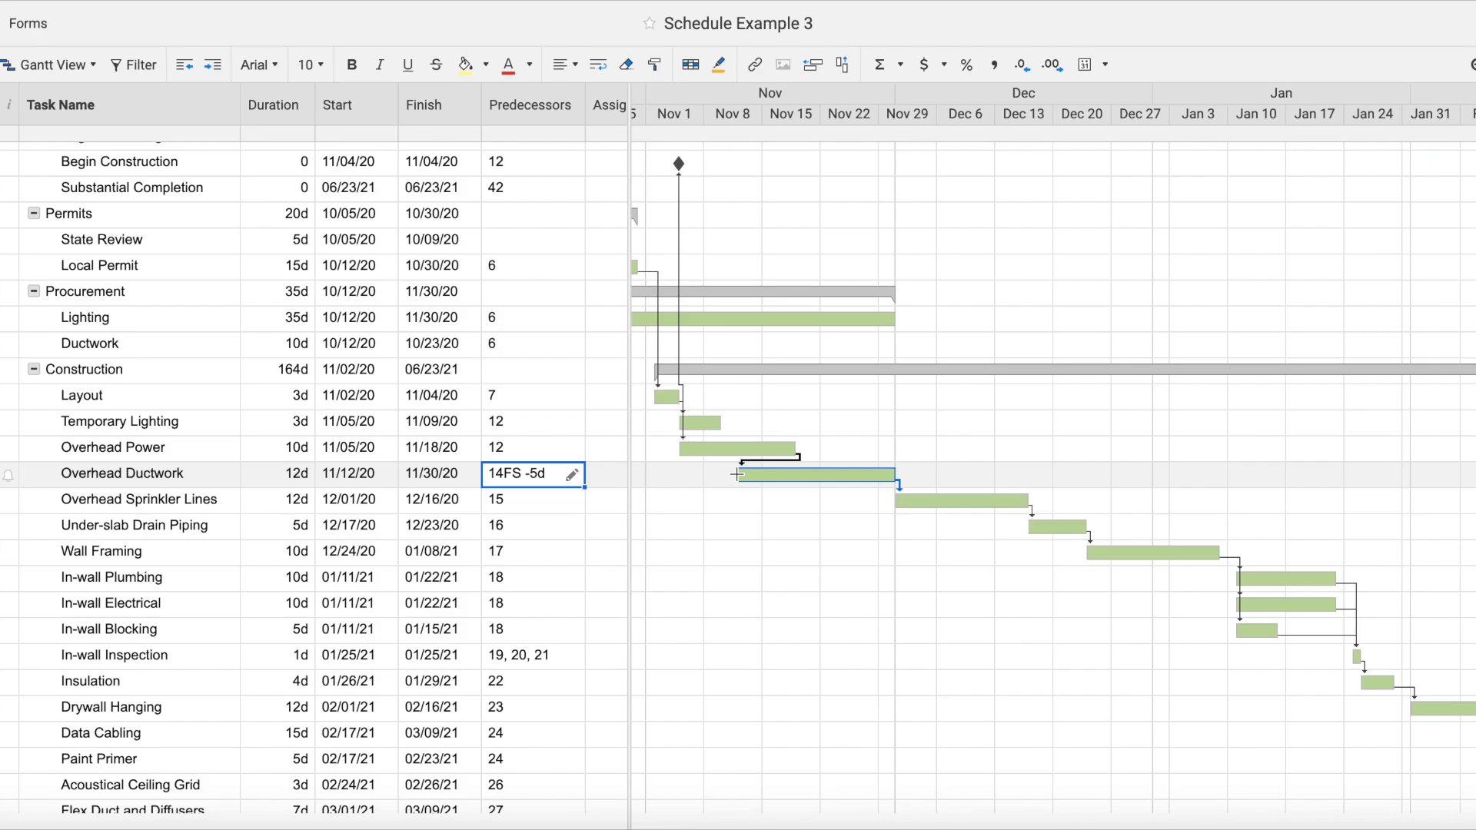
# - Give the Flooring task's Finish-to-Start predecessor, Paint, a lag of -5d
pyautogui.scroll(-5, 737, 473)
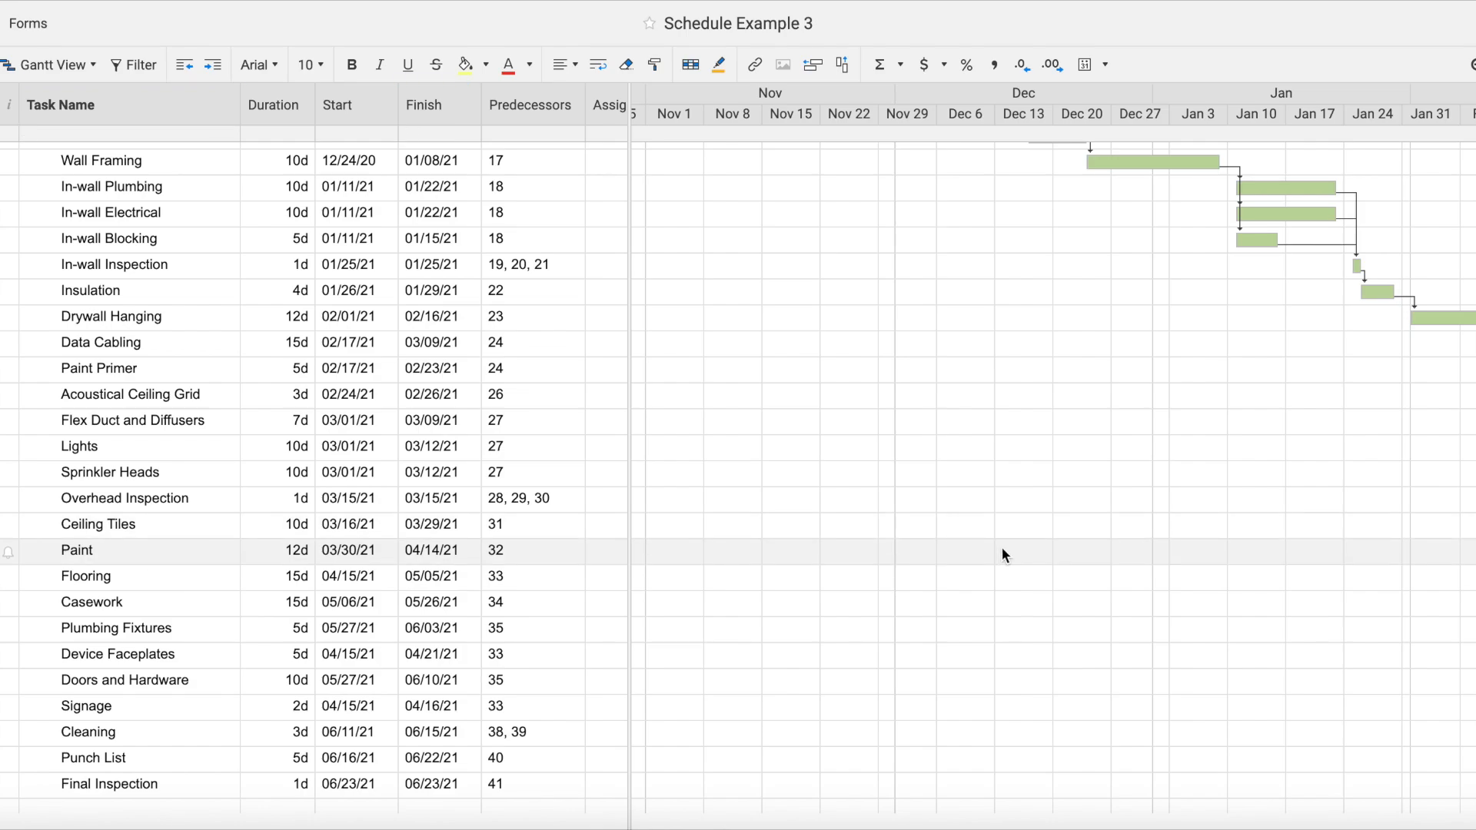
pyautogui.hscroll(10, 1002, 547)
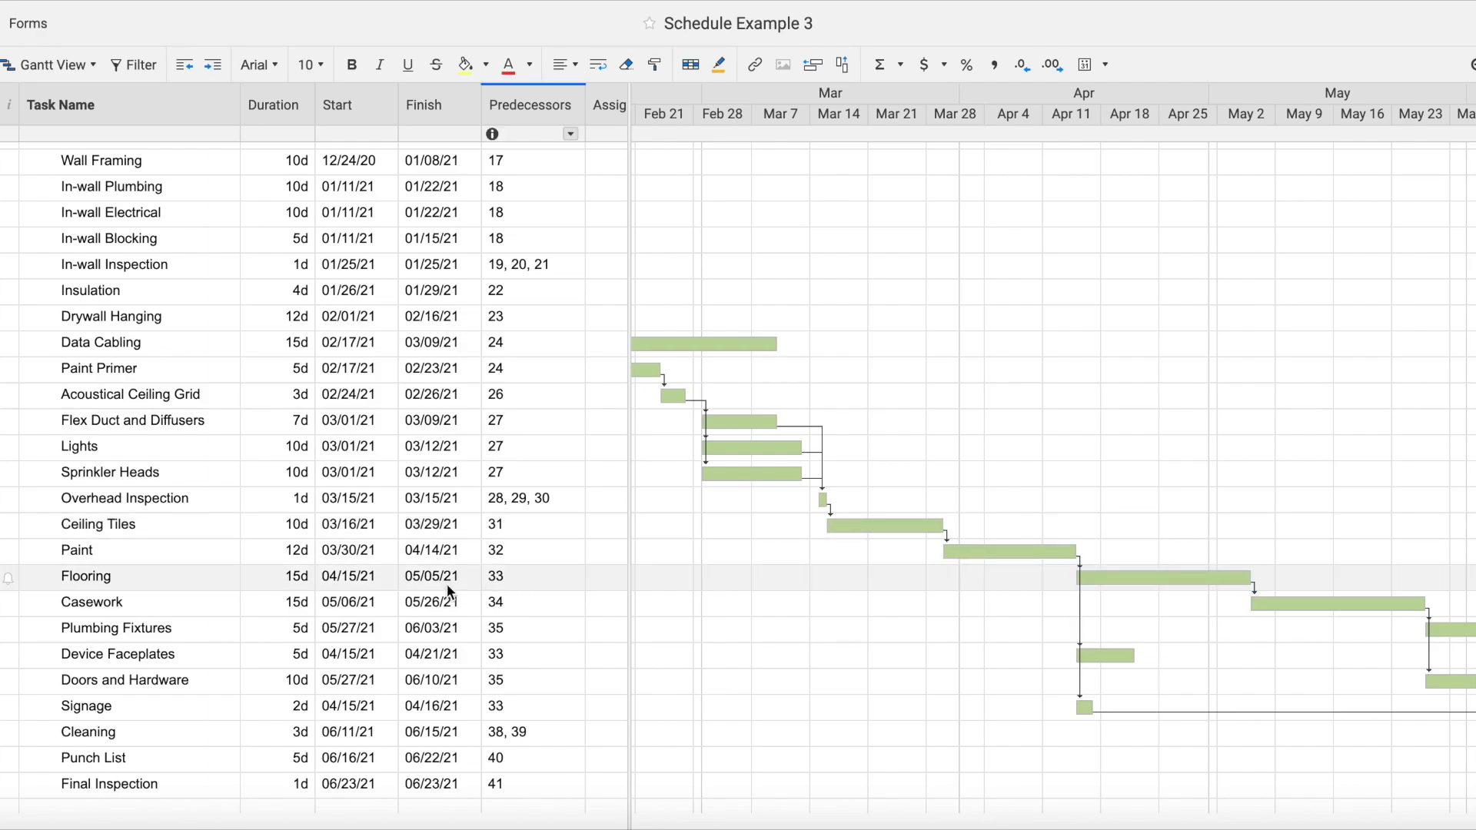
pyautogui.click(1146, 577)
pyautogui.click(520, 576)
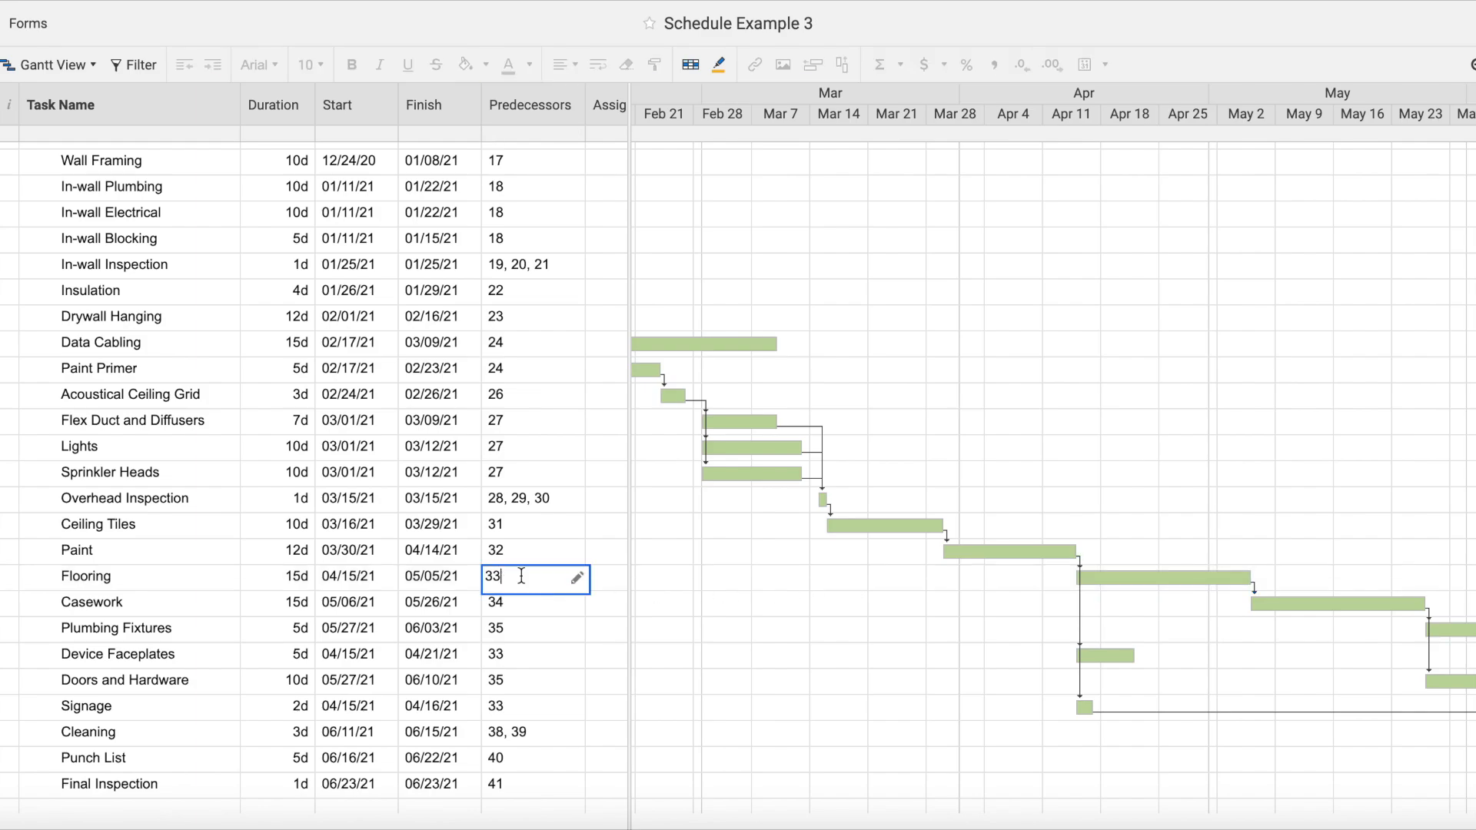
pyautogui.hscroll(3, 569, 577)
pyautogui.click(457, 578)
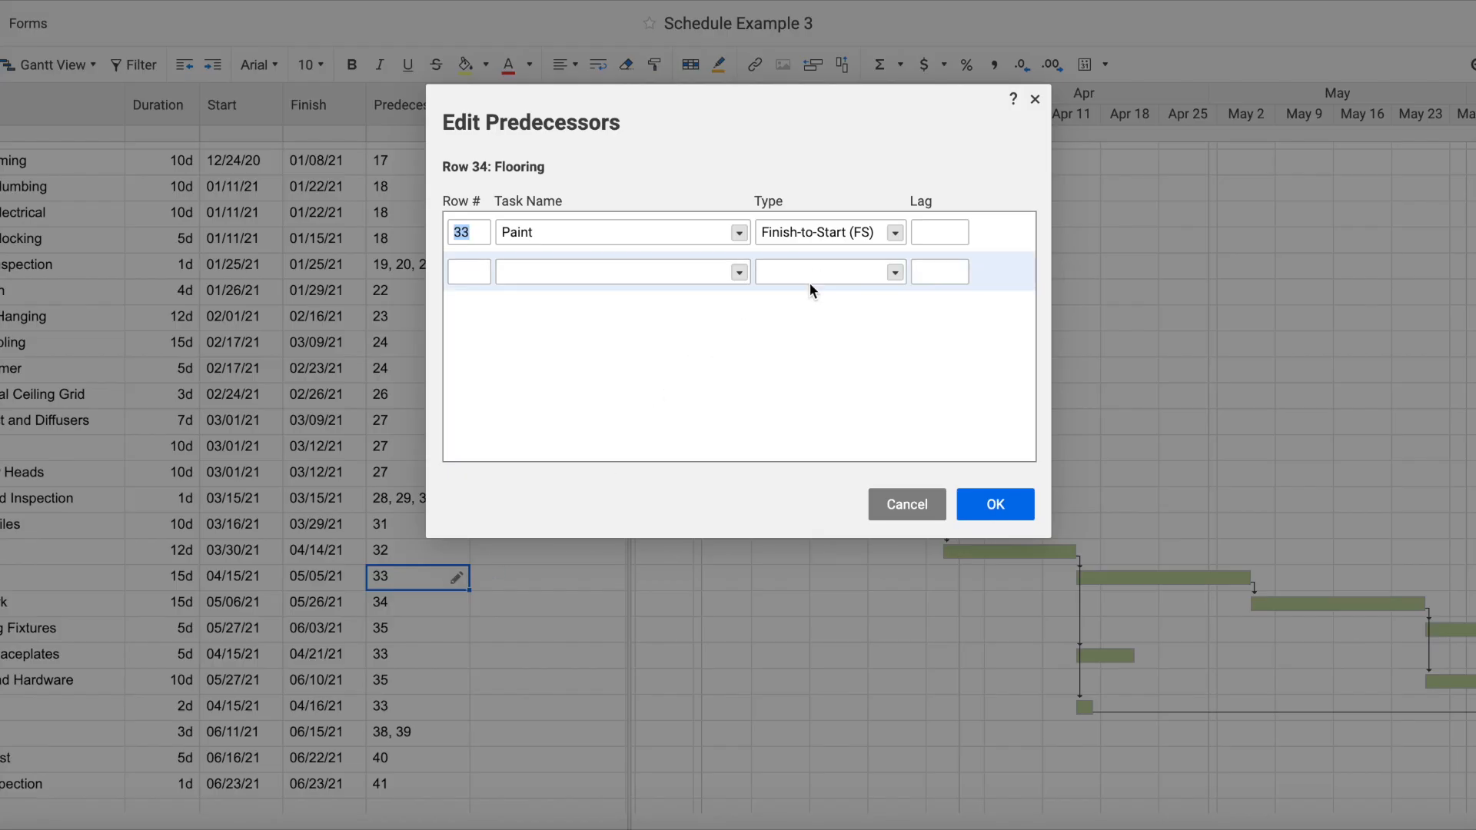
pyautogui.click(938, 232)
pyautogui.write('-5d')
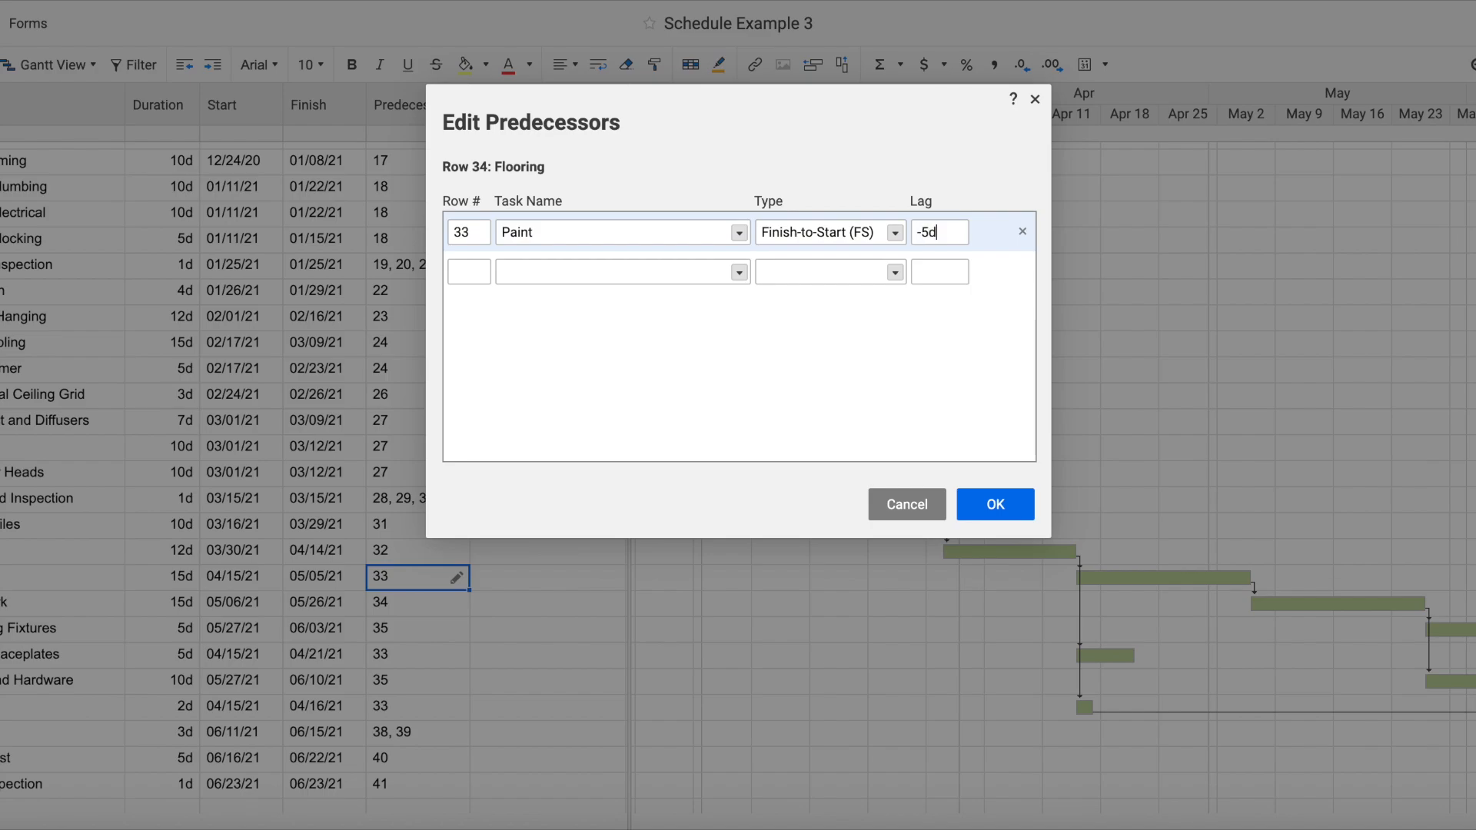
pyautogui.press('Tab')
pyautogui.click(1001, 506)
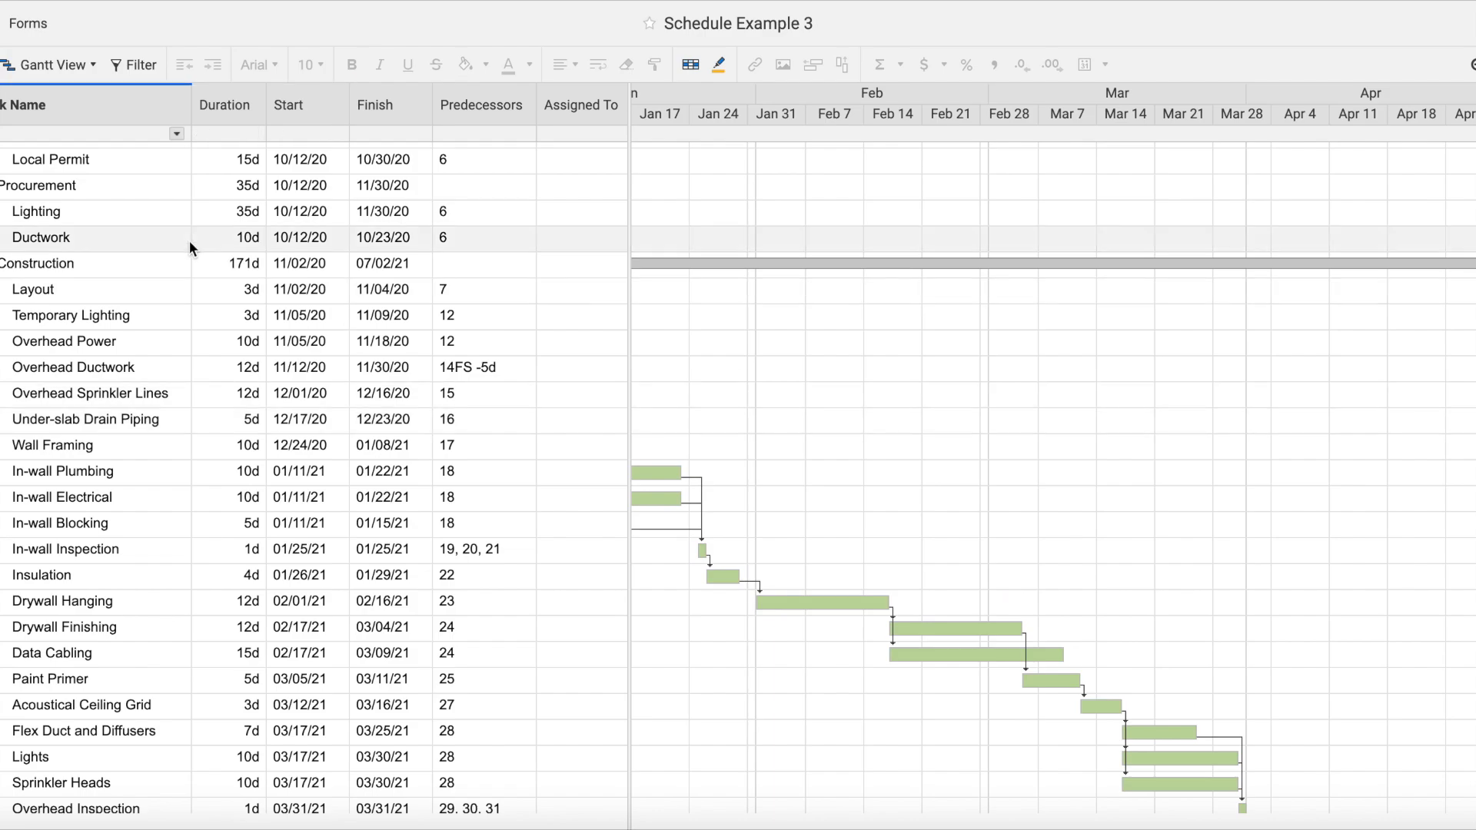
# - Open the available export formats for the schedule sheet
pyautogui.click(720, 24)
pyautogui.click(0, 23)
pyautogui.moveTo(13, 415)
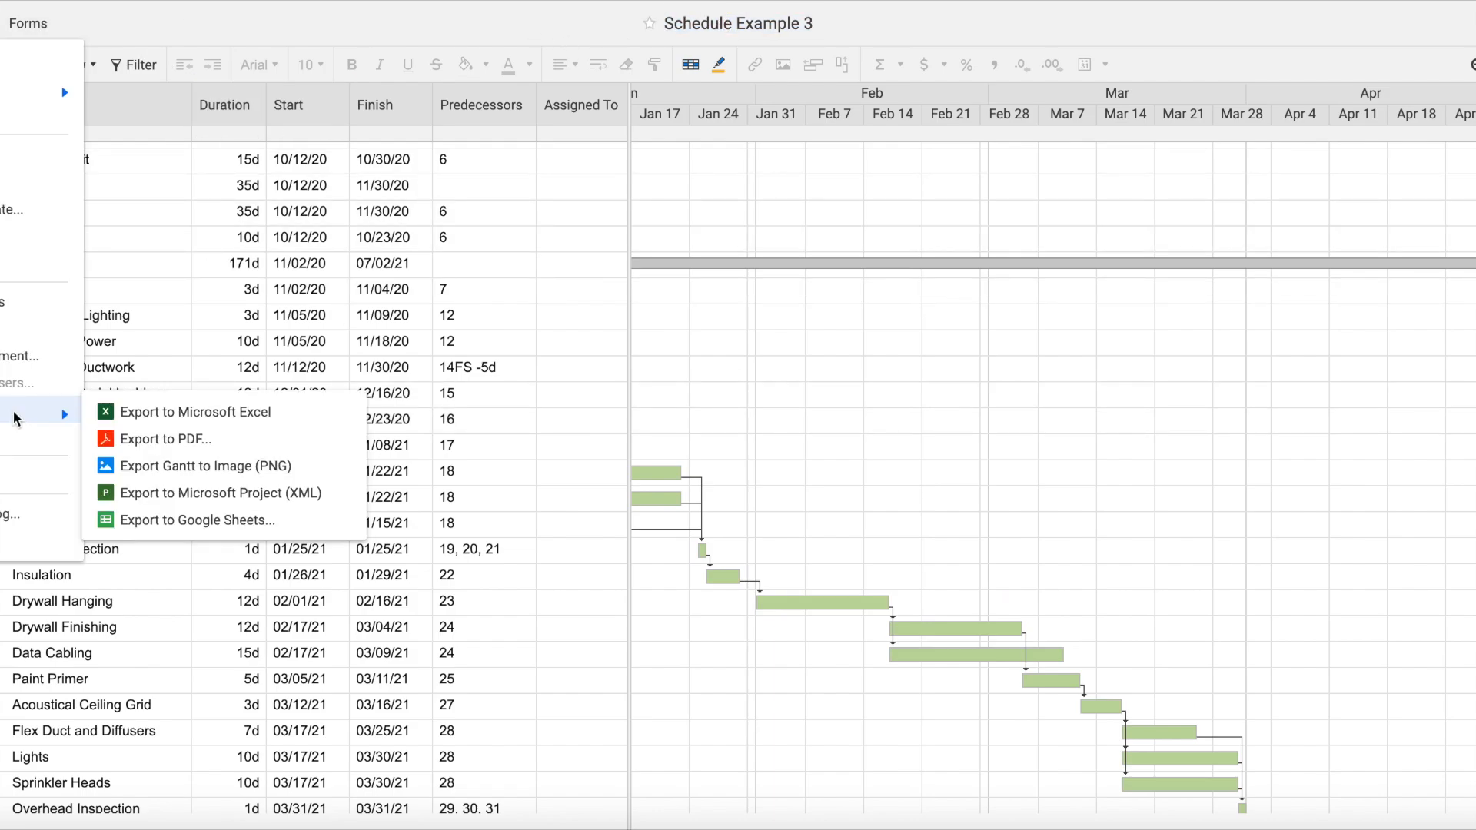